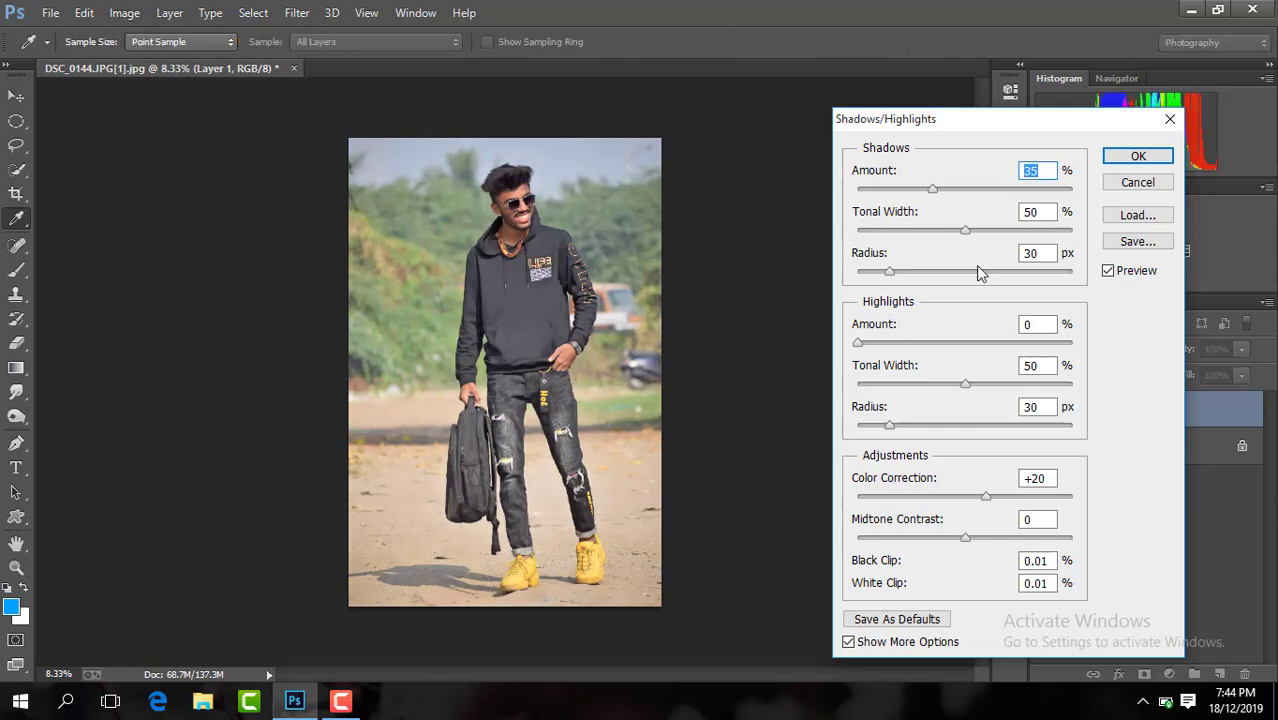
- Apply Shadows/Highlights to Layer 1 with a 35% shadow amount and toggle the layer's visibility to compare
click(1154, 158)
click(1044, 411)
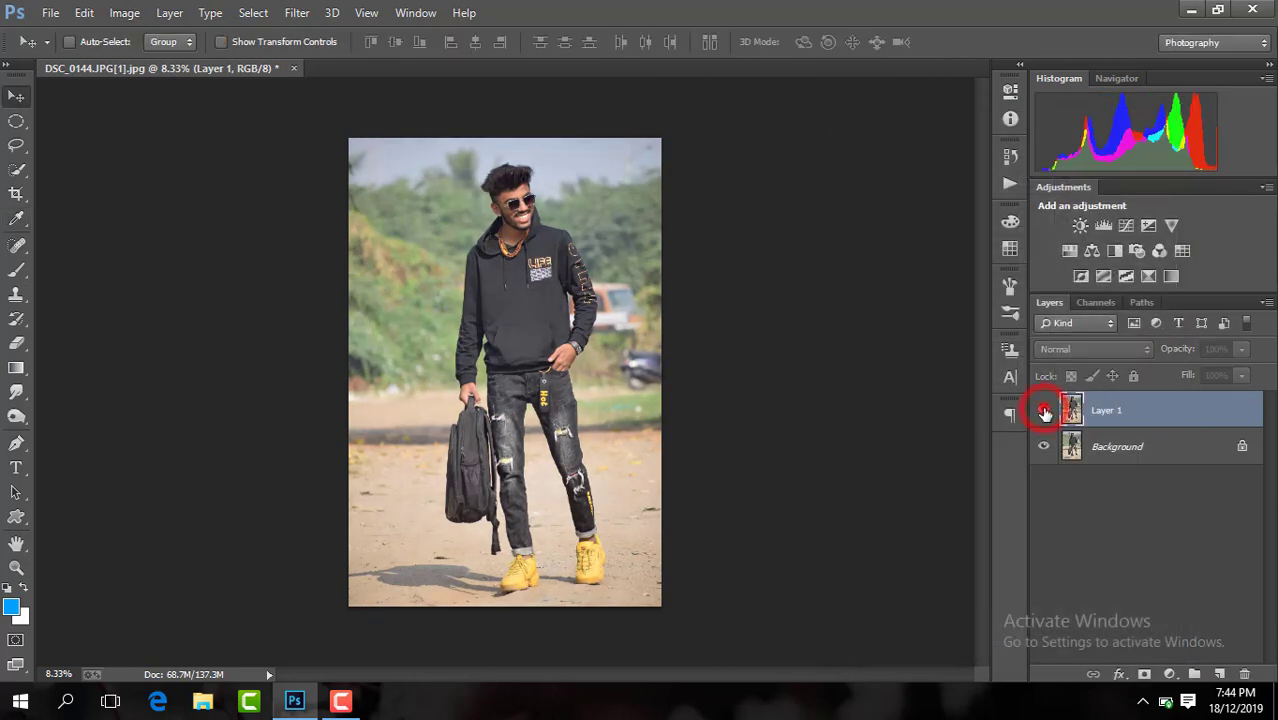
click(1044, 411)
- Open the Camera Raw Filter on Layer 1 and set Contrast +23, Blacks -24, Shadows +38 and Clarity +13
click(297, 12)
click(375, 122)
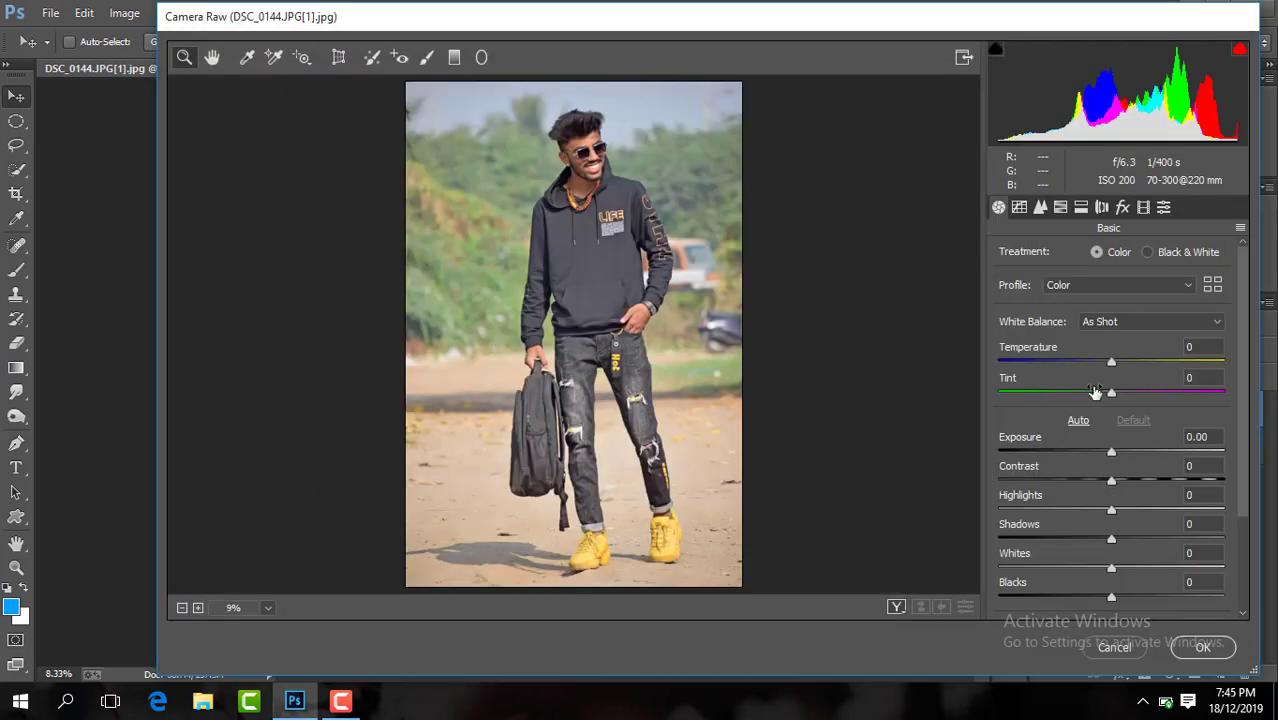
drag(1113, 481, 1136, 481)
drag(1110, 597, 1083, 598)
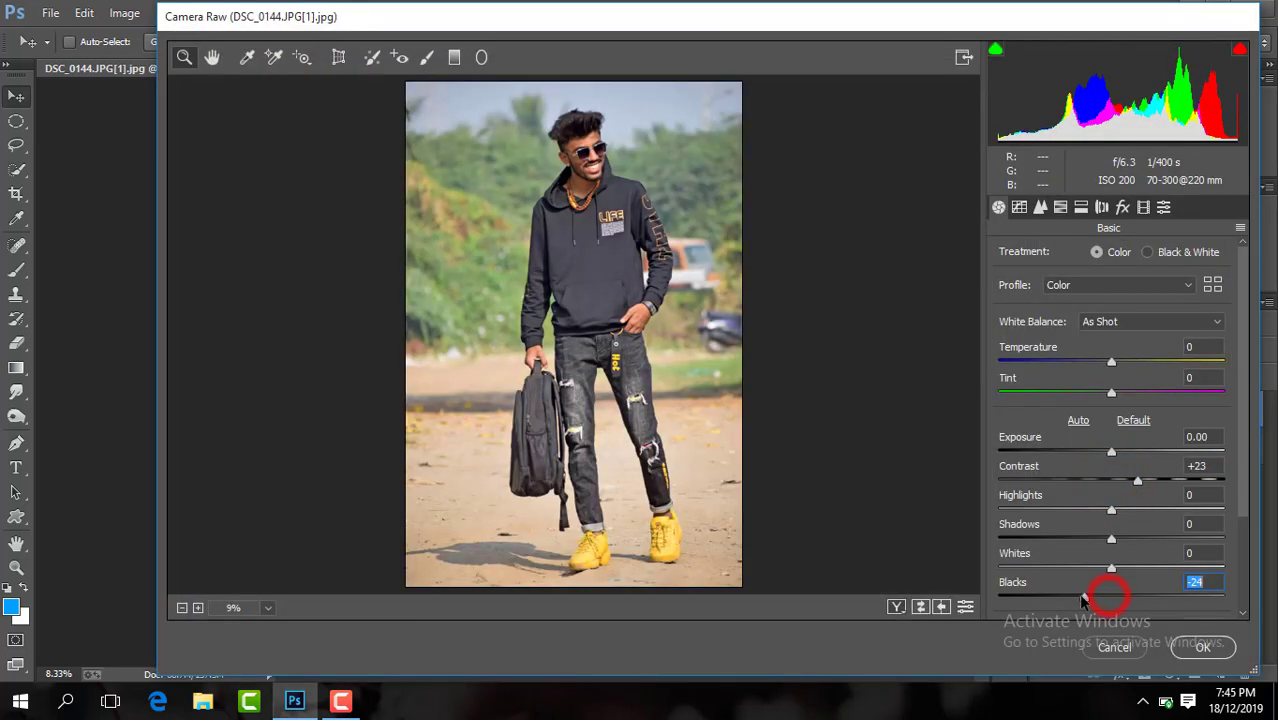
drag(1145, 539, 1164, 541)
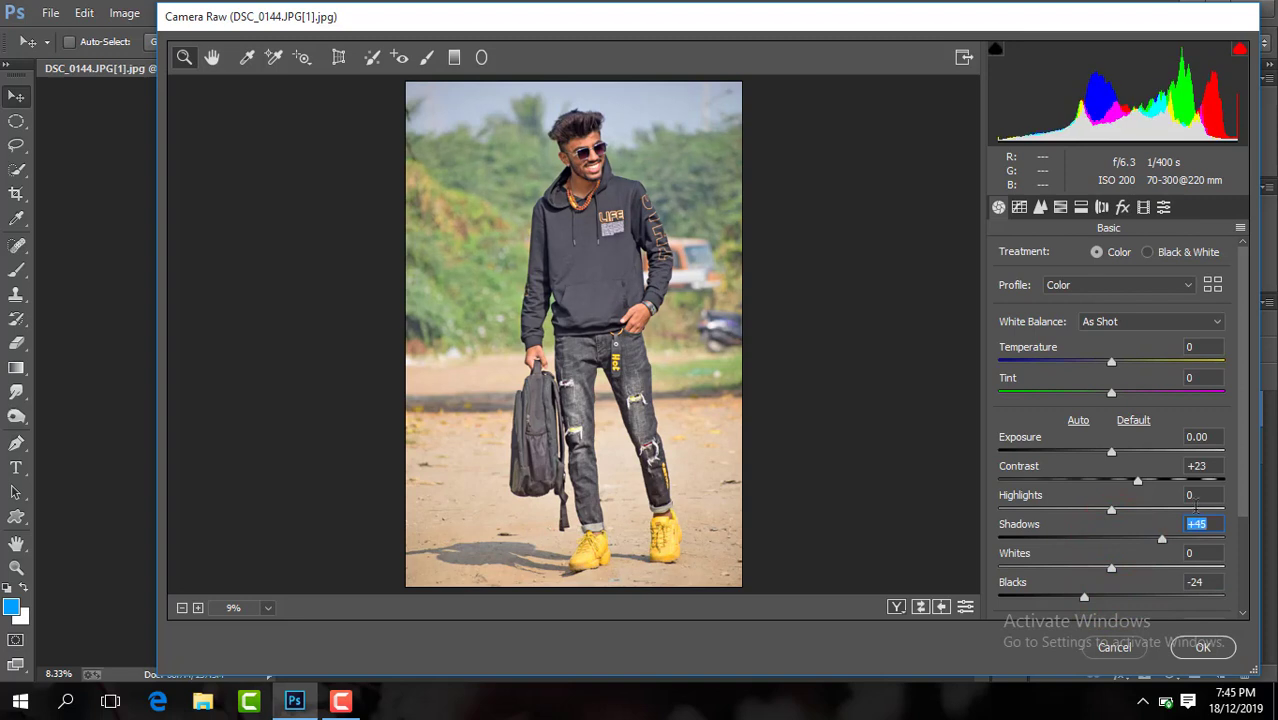
drag(1242, 491, 1241, 553)
drag(1112, 553, 1139, 553)
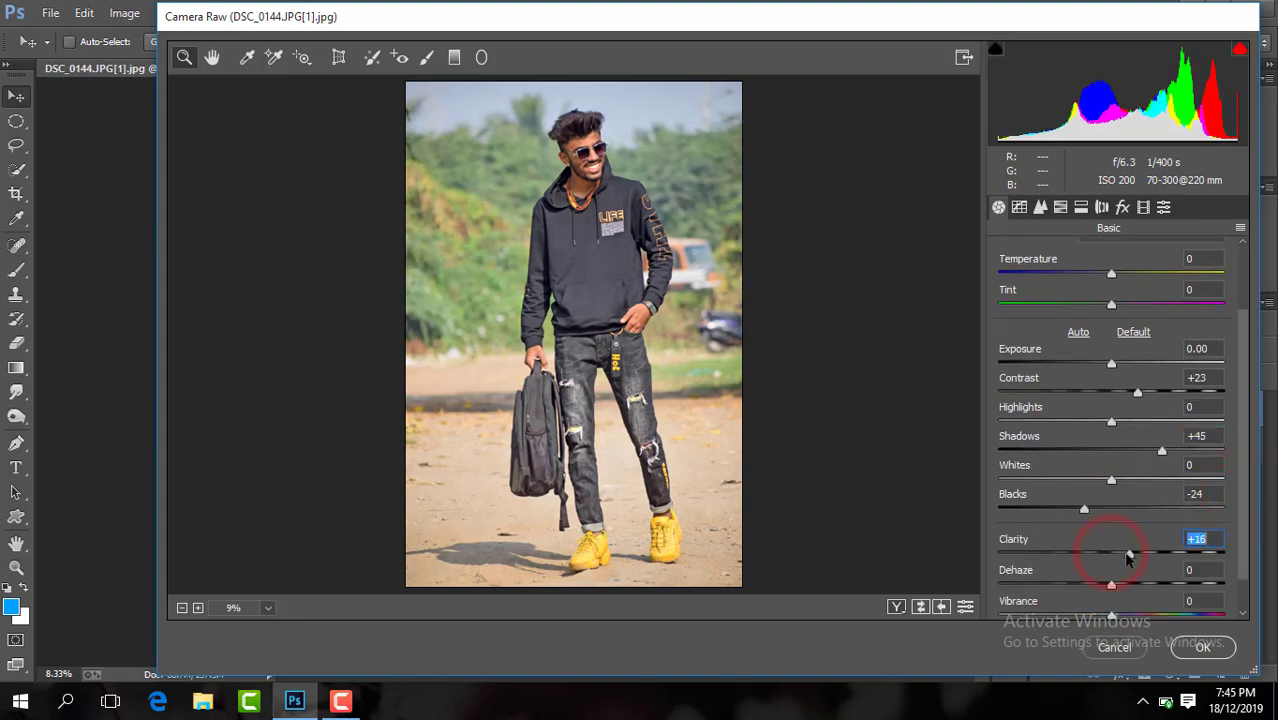
click(1152, 450)
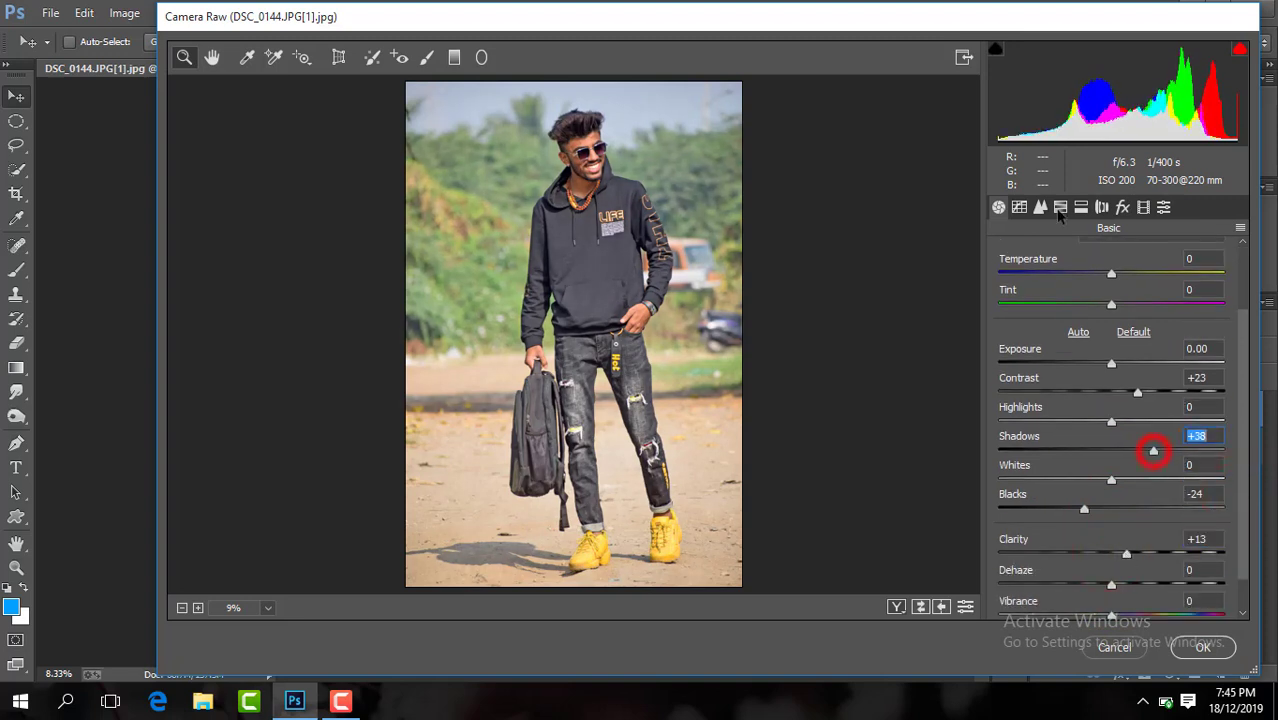
- Set the HSL saturation to Oranges -14, Yellows -19, Greens +44, Aquas -100 and Blues -100
click(1060, 207)
click(1062, 253)
drag(1117, 379, 1165, 418)
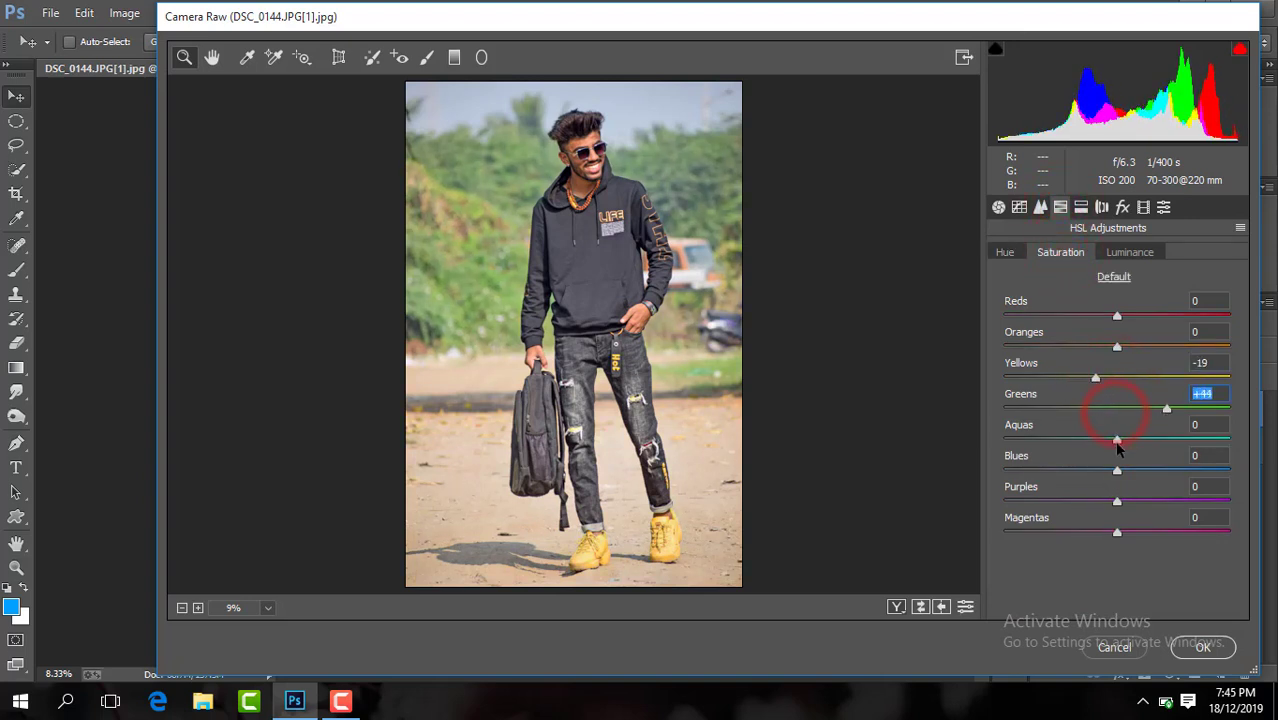
drag(1120, 471, 975, 467)
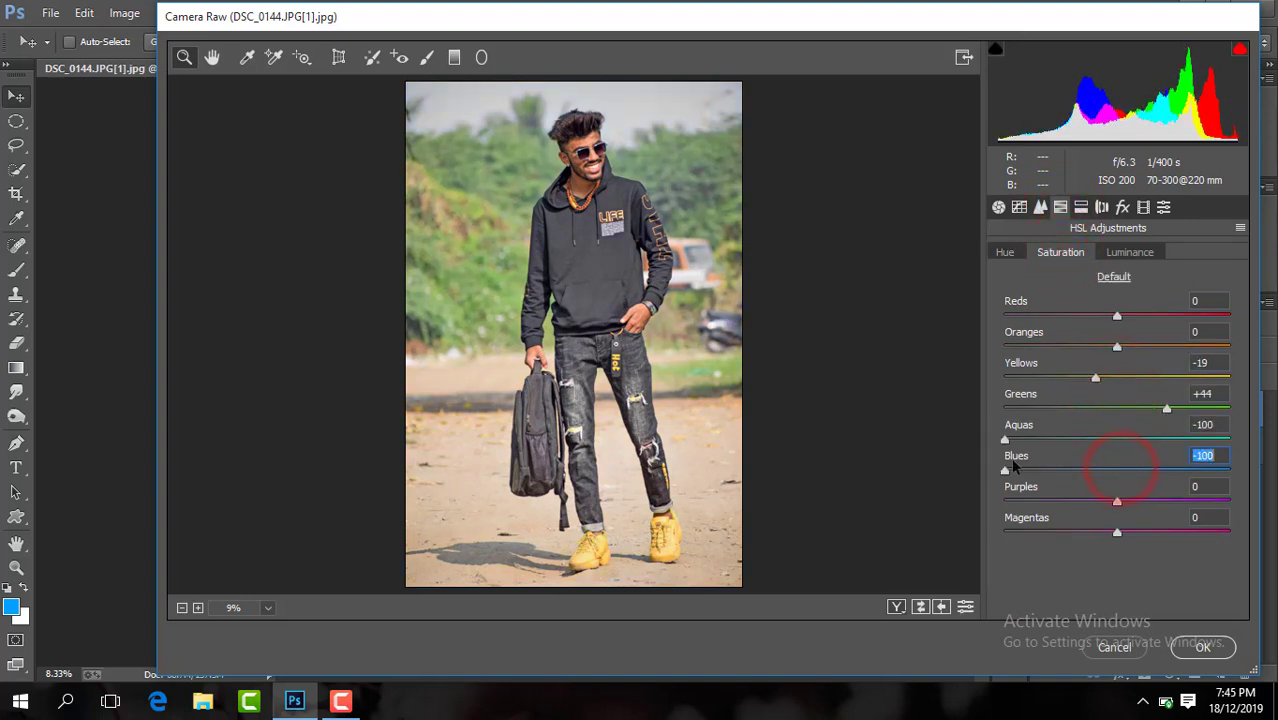
- Raise the Oranges luminance slightly and set the saturation of Greens to +38 and Yellows to about +2
click(1124, 252)
drag(1117, 346, 1137, 350)
click(1080, 253)
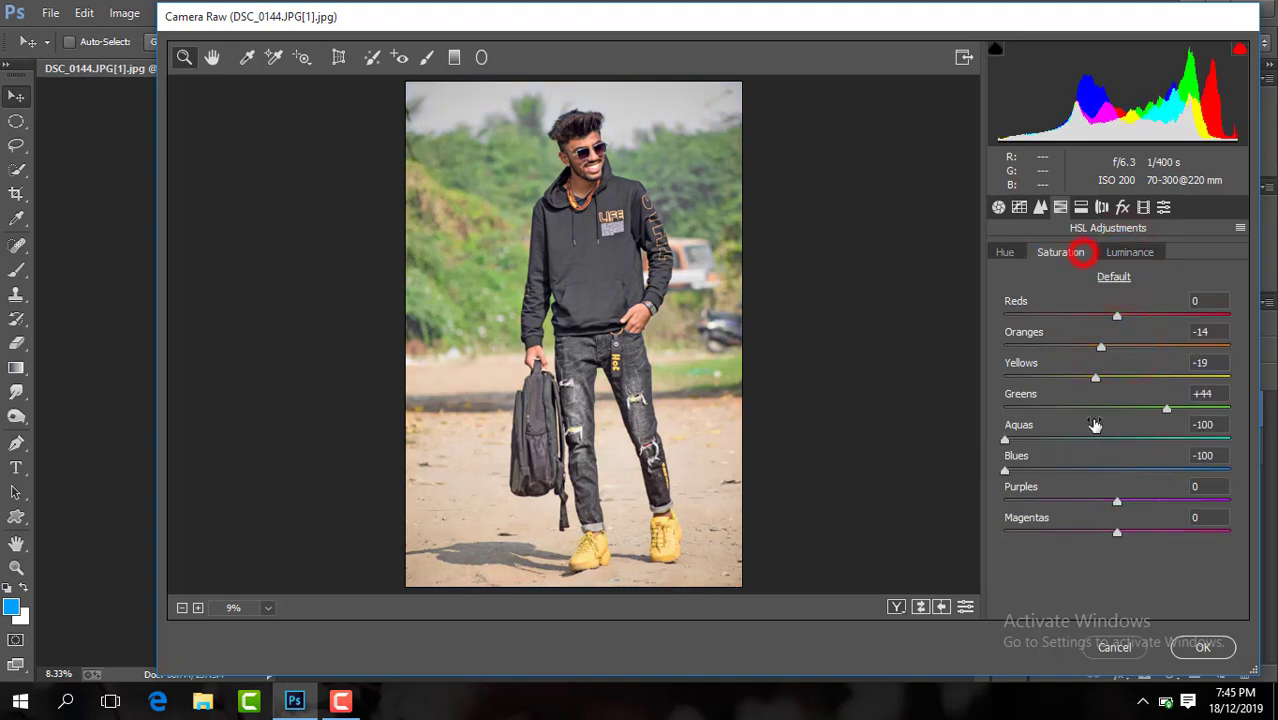
drag(1117, 408, 1158, 405)
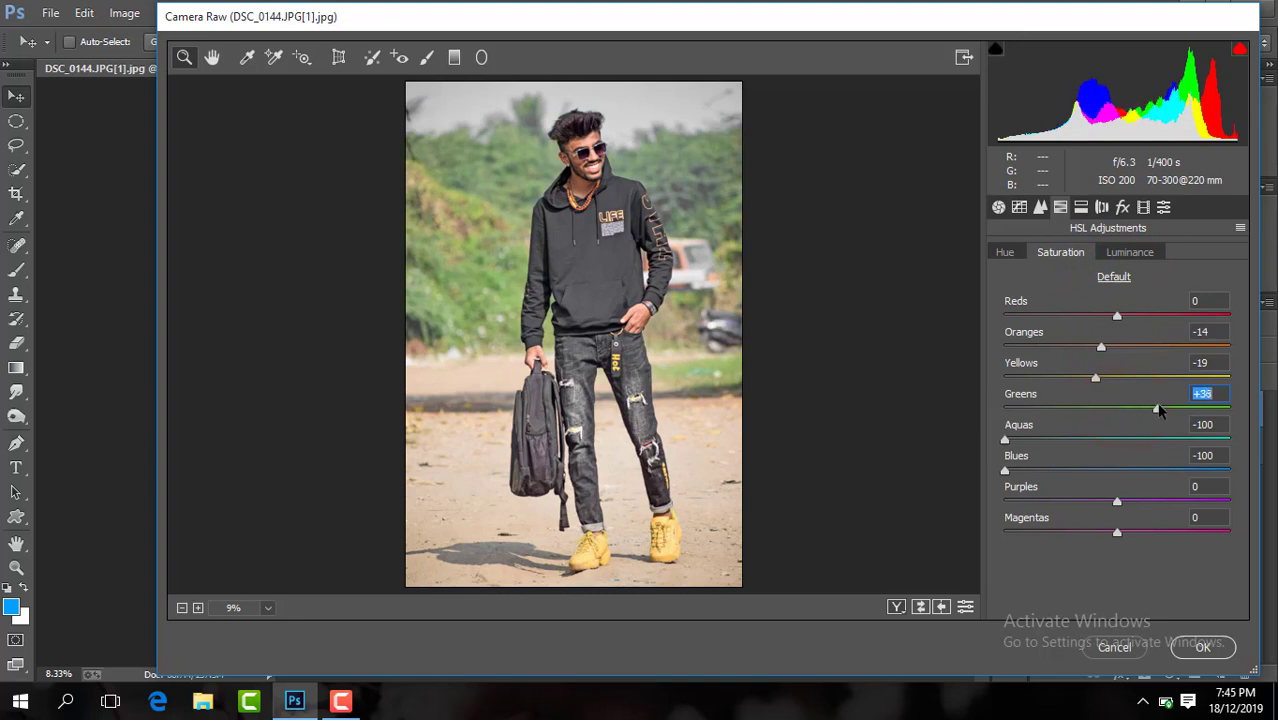
drag(1094, 378, 1112, 380)
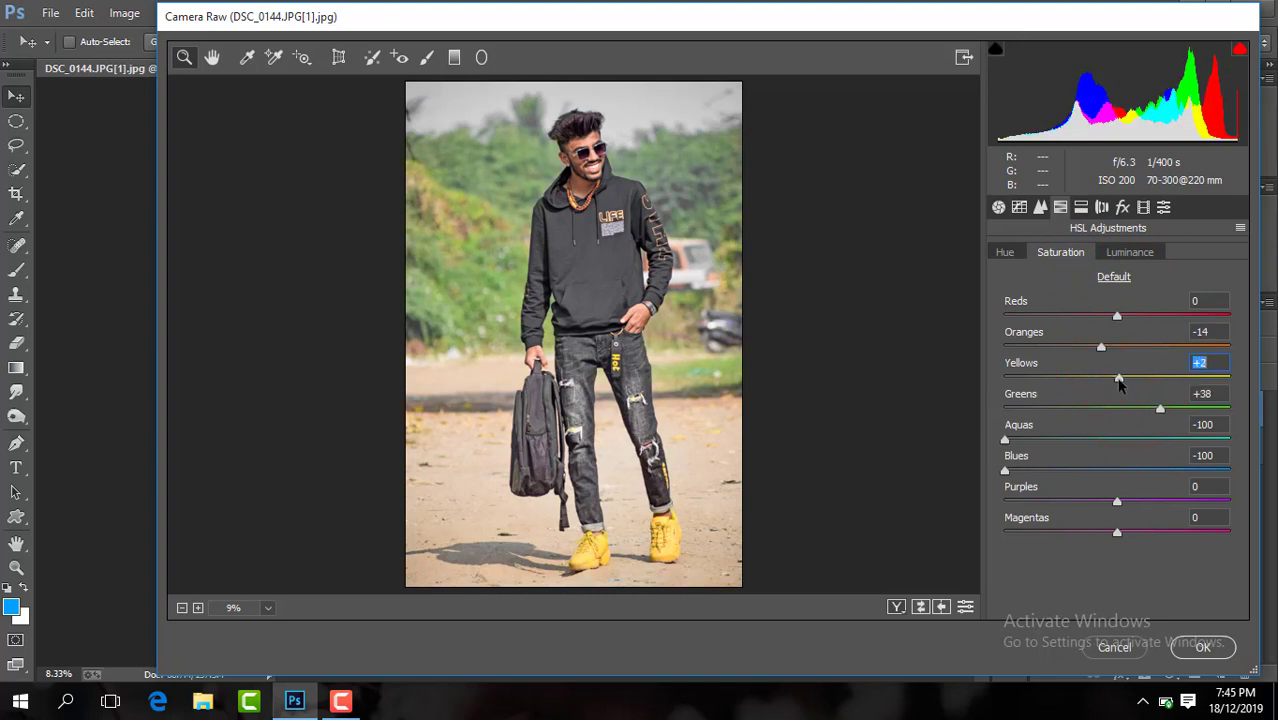
- Set the sharpening amount to 78 and the luminance noise reduction to 41
click(1133, 253)
click(1040, 207)
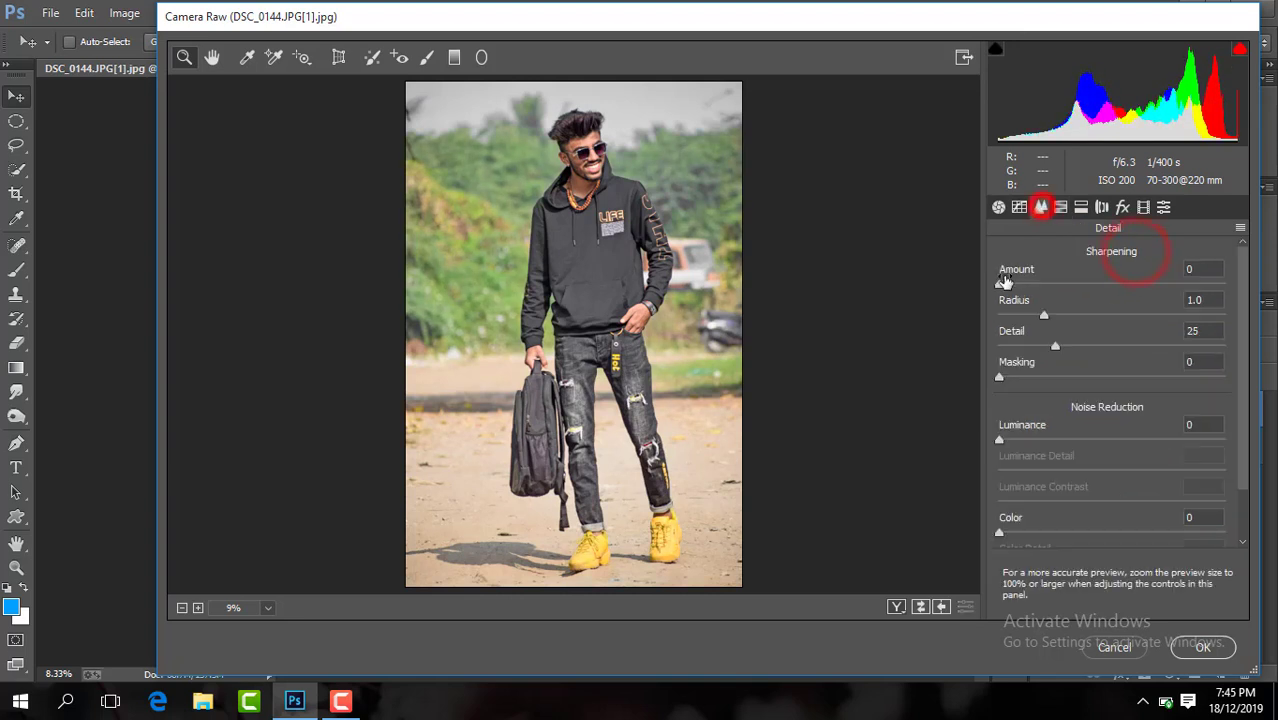
drag(998, 442, 1090, 439)
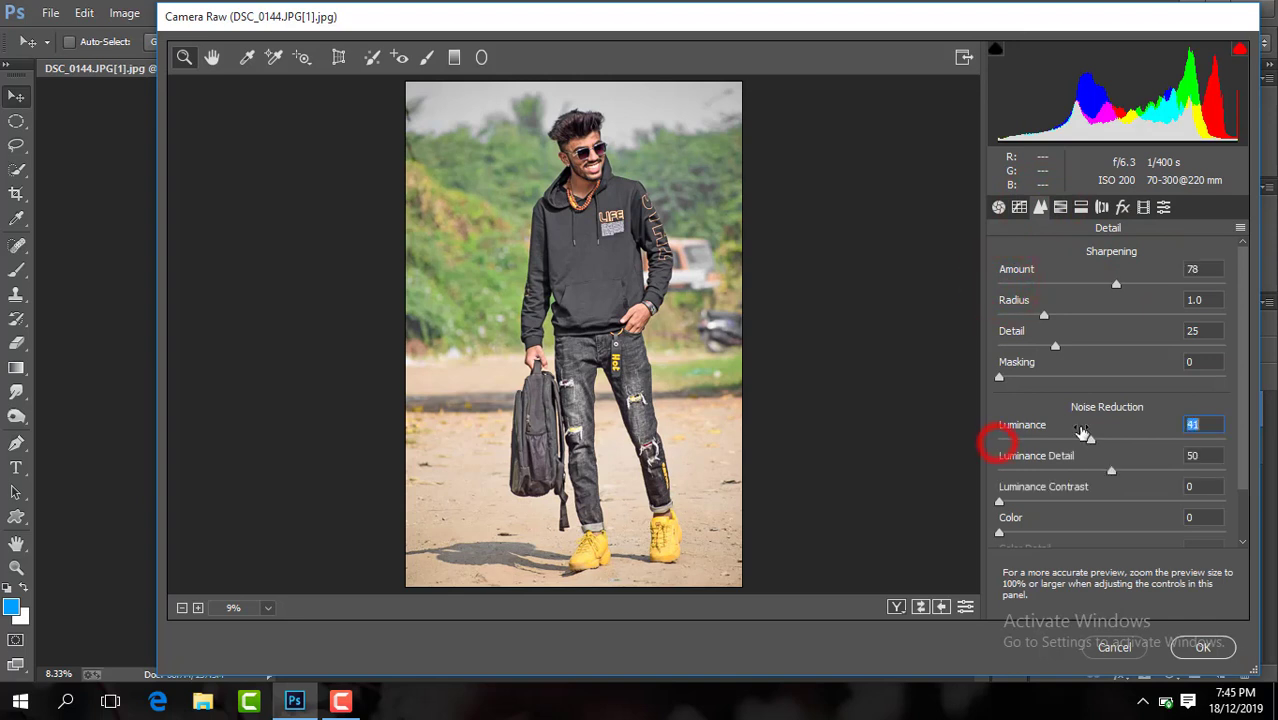
- Refine the basic tones with Blacks at -13, Highlights at -2 and a slightly higher Exposure
click(998, 208)
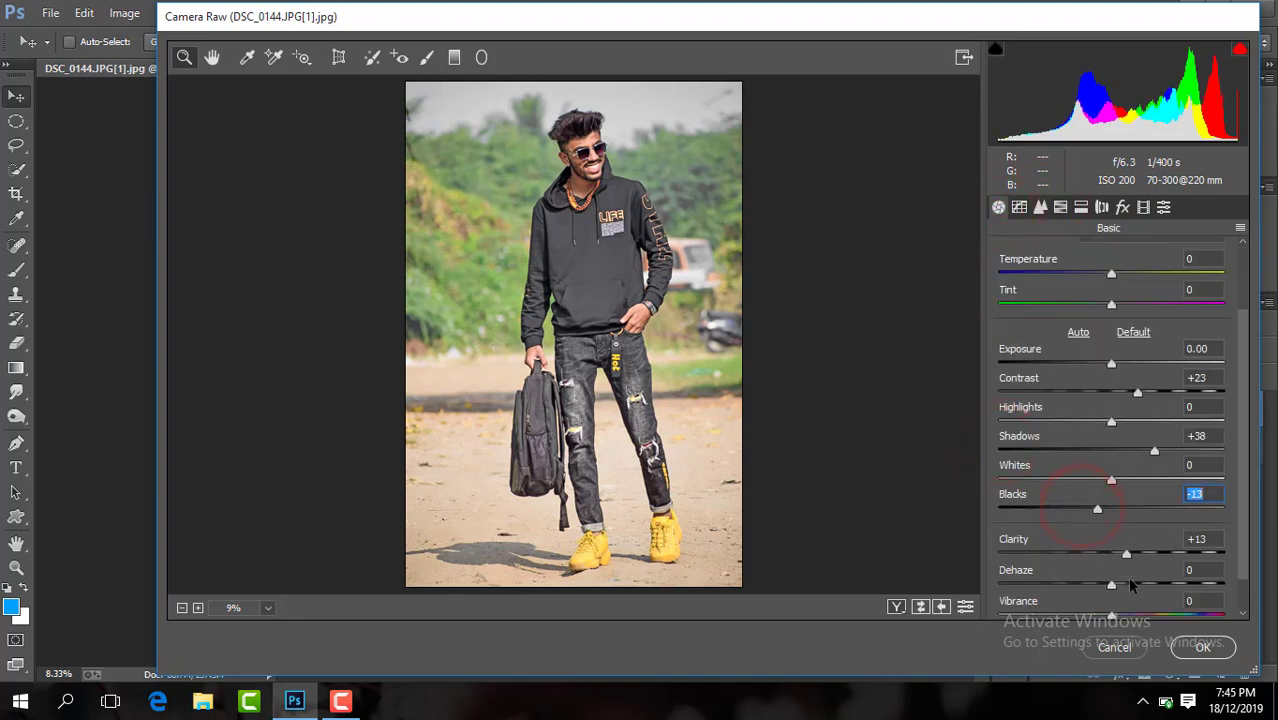
drag(1111, 421, 1090, 424)
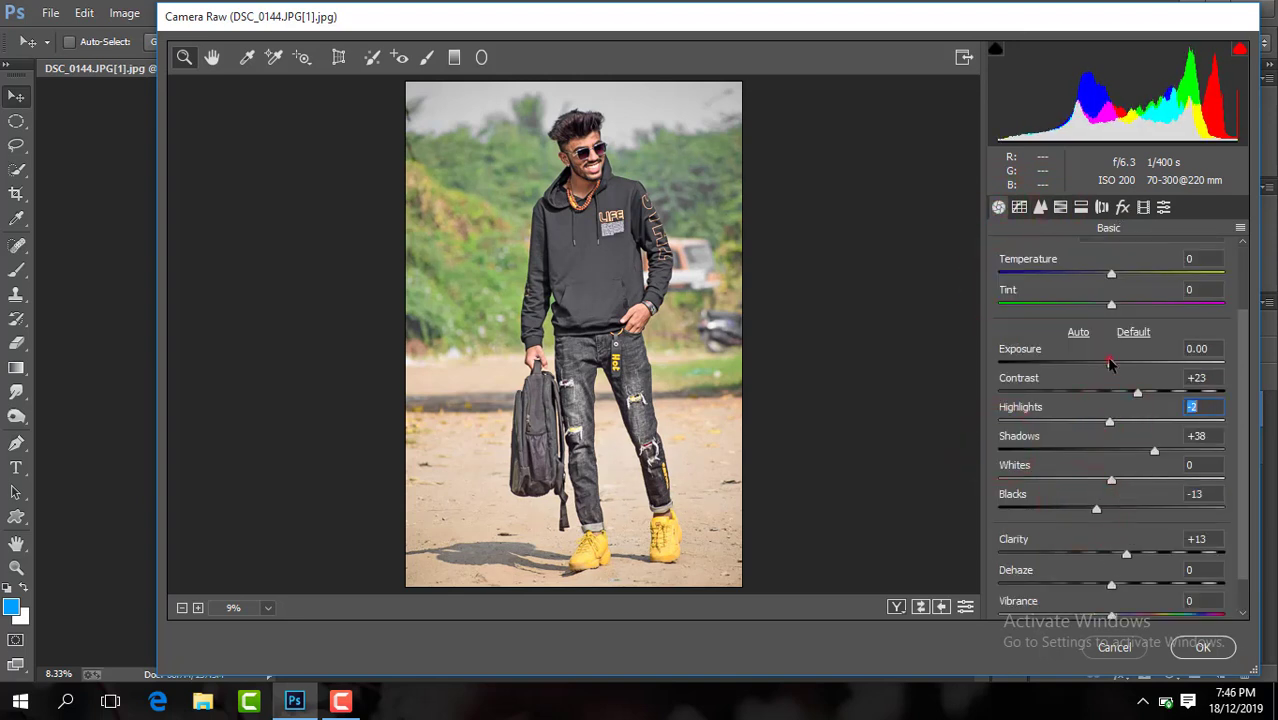
drag(1109, 360, 1113, 362)
- Apply the user preset Clarity - 1 and commit the Camera Raw filter to Layer 1
click(1164, 208)
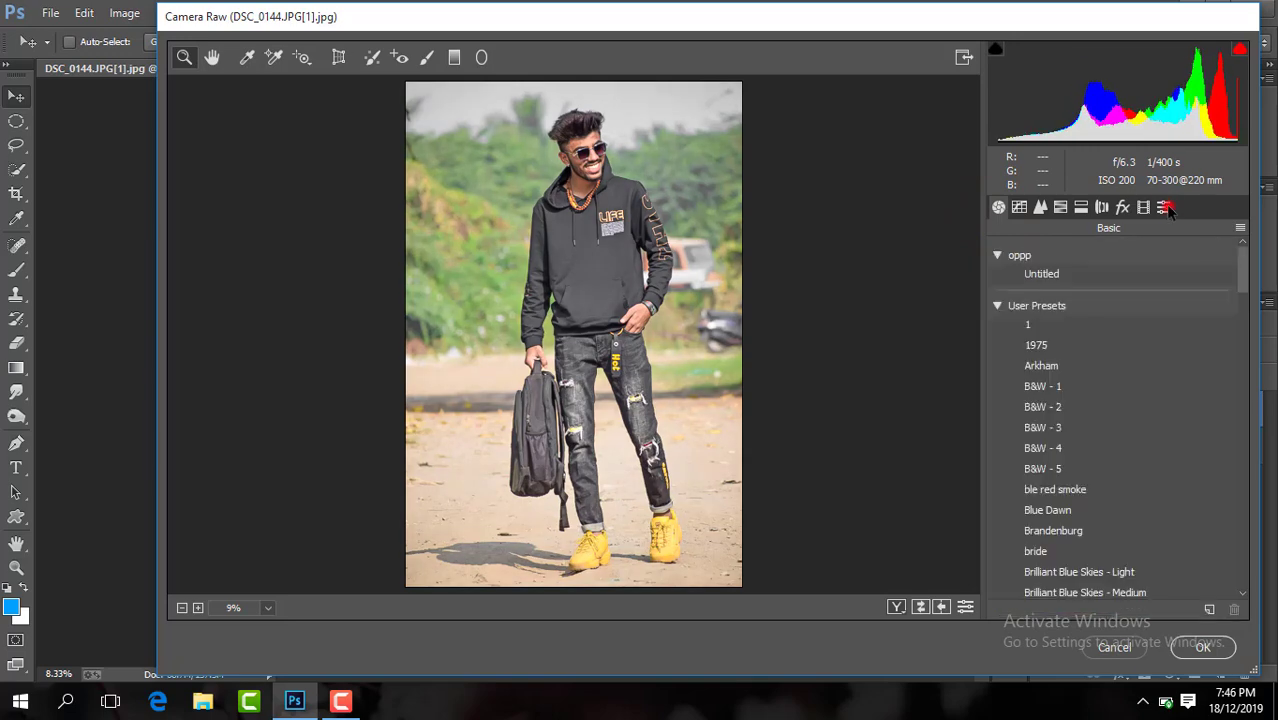
drag(1243, 269, 1242, 292)
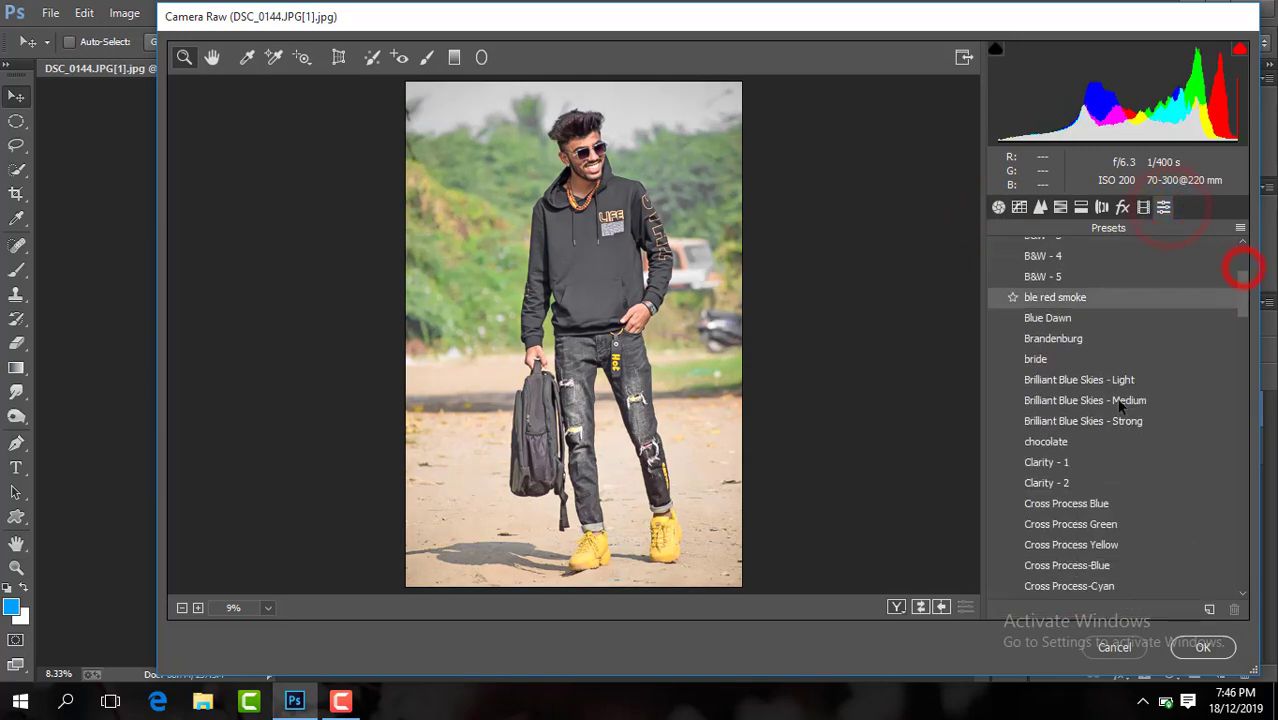
click(1050, 463)
click(1210, 647)
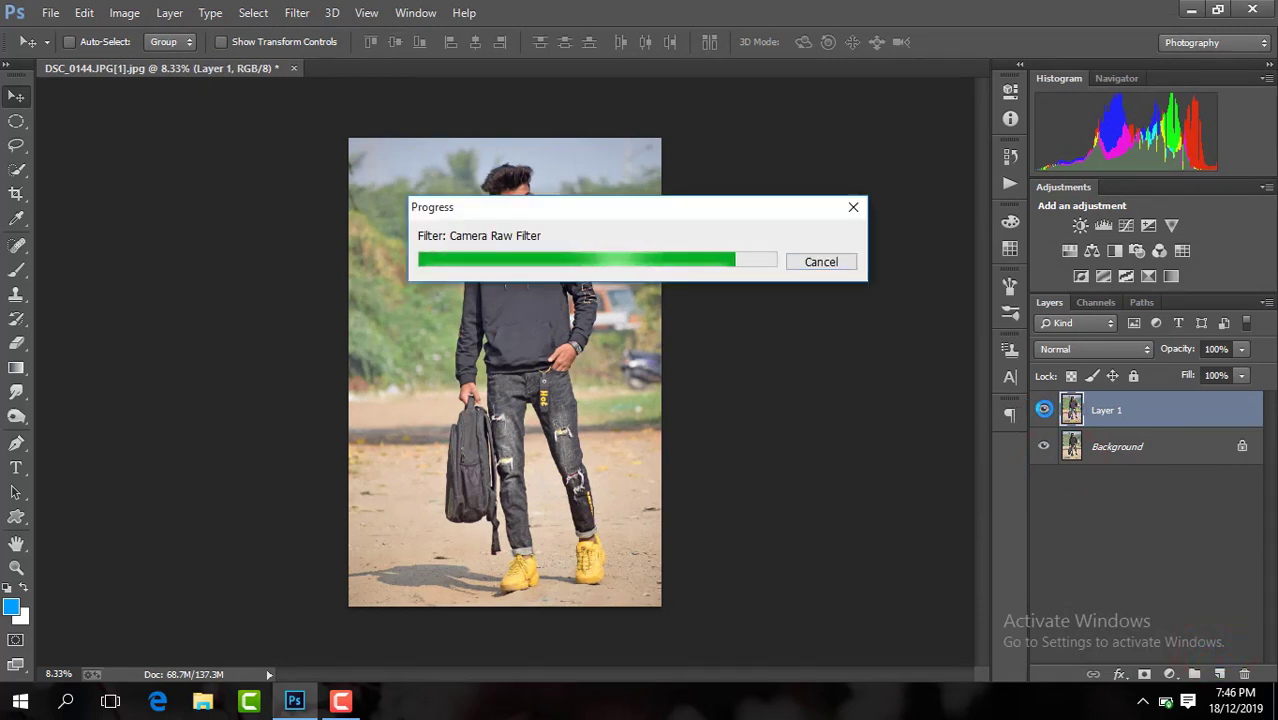
- Toggle Layer 1's visibility repeatedly to compare the photo before and after the filter
click(1045, 411)
click(1045, 412)
click(1045, 412)
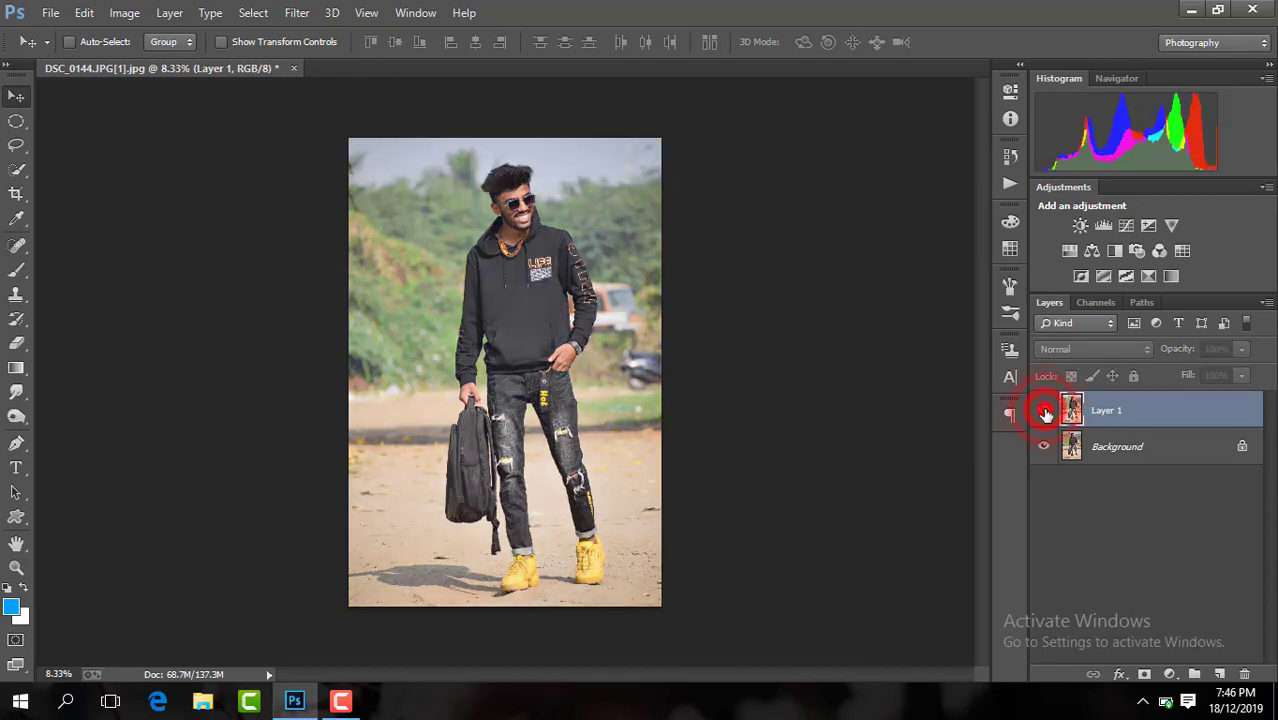
click(1045, 412)
click(1045, 412)
click(1045, 412)
- Merge the layers into a single Background and duplicate it onto a new layer
right_click(1187, 421)
click(889, 557)
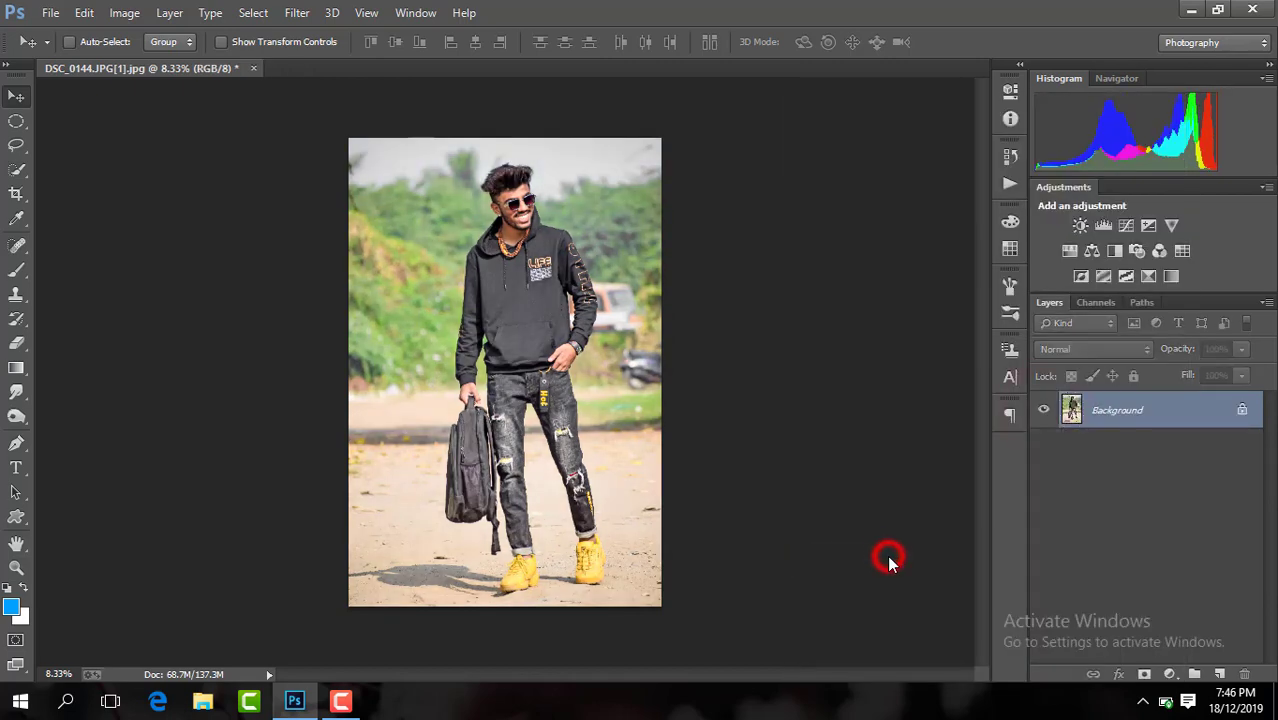
key(ctrl+j)
- Reopen the Camera Raw Filter and set the HSL saturation to Aquas -100, Blues -100 and Greens +26
click(297, 12)
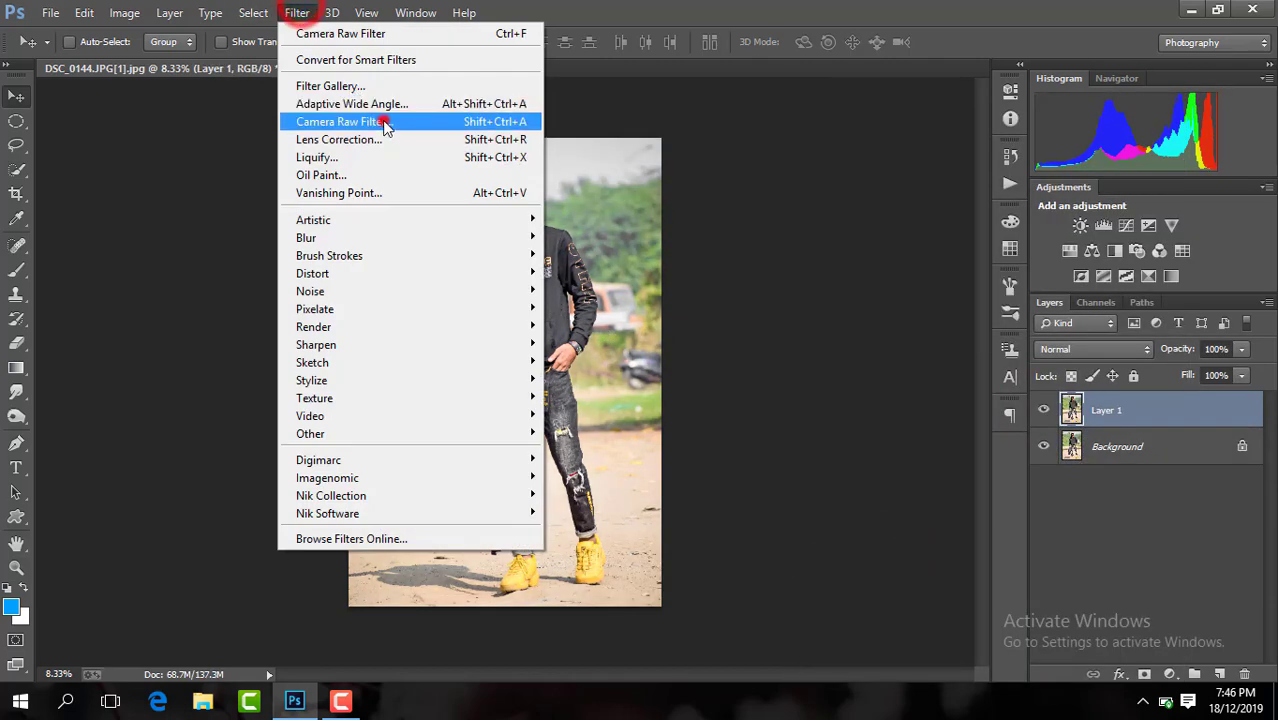
click(383, 120)
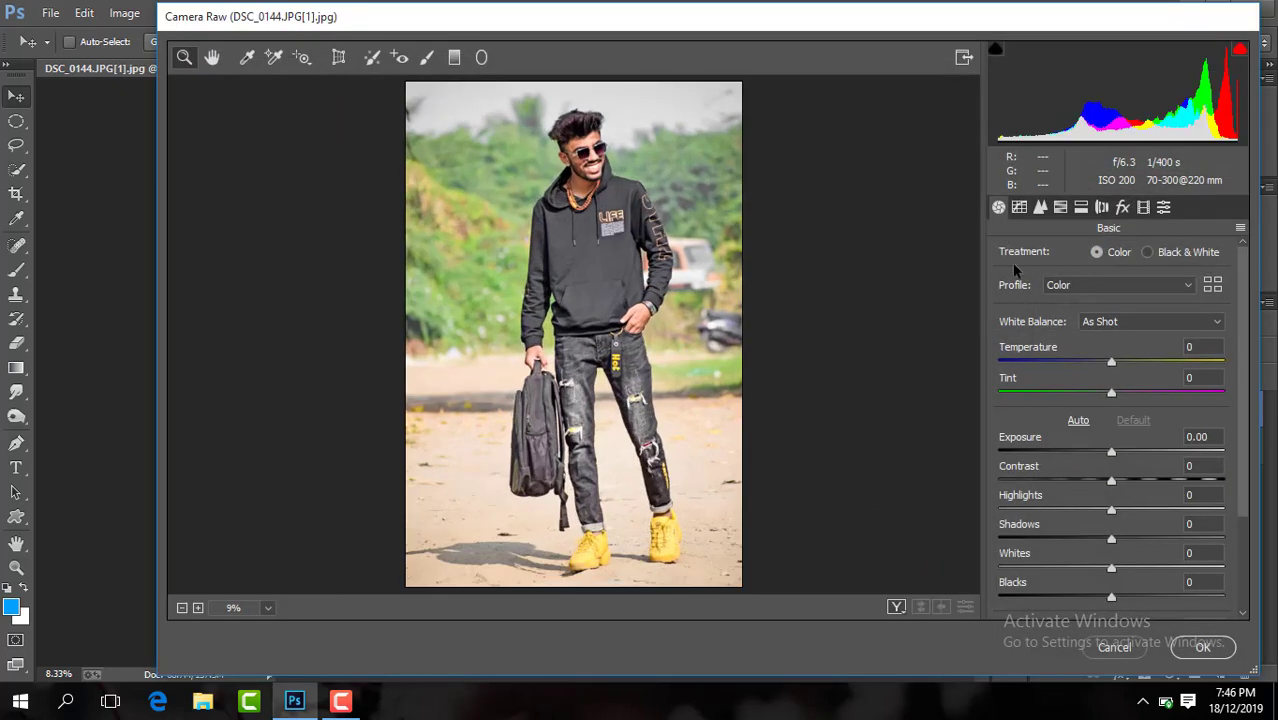
click(1060, 207)
click(1060, 253)
drag(1117, 440, 1004, 440)
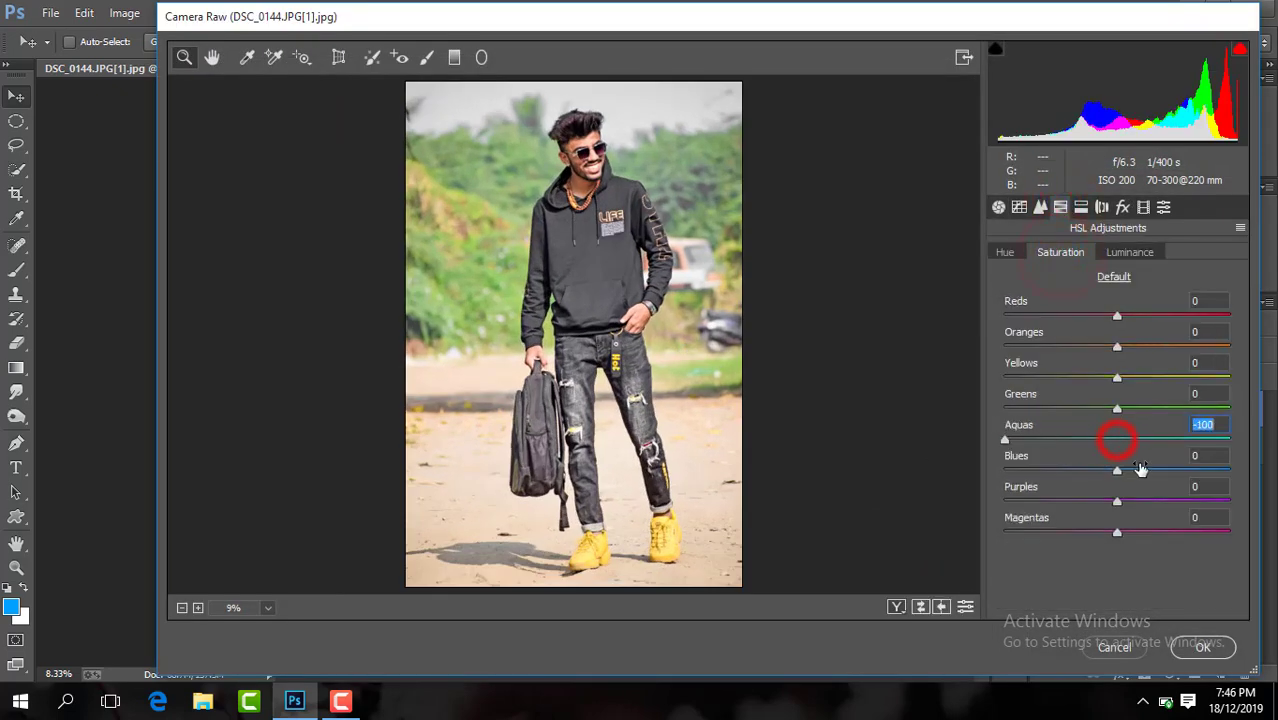
drag(1117, 408, 1160, 408)
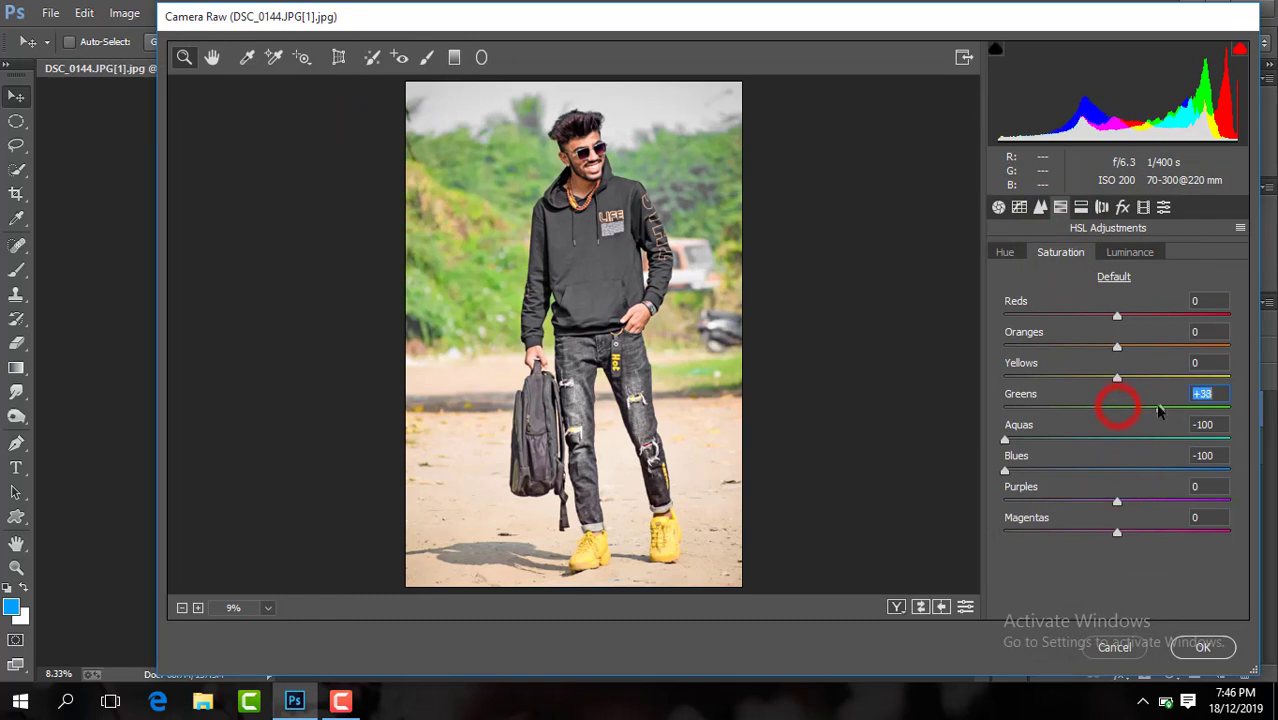
- Shift the Greens hue to -53 and raise the Oranges luminance slightly
click(1012, 252)
mouse_move(1069, 407)
mouse_down()
mouse_move(1182, 408)
mouse_move(1043, 414)
mouse_move(1054, 414)
mouse_up()
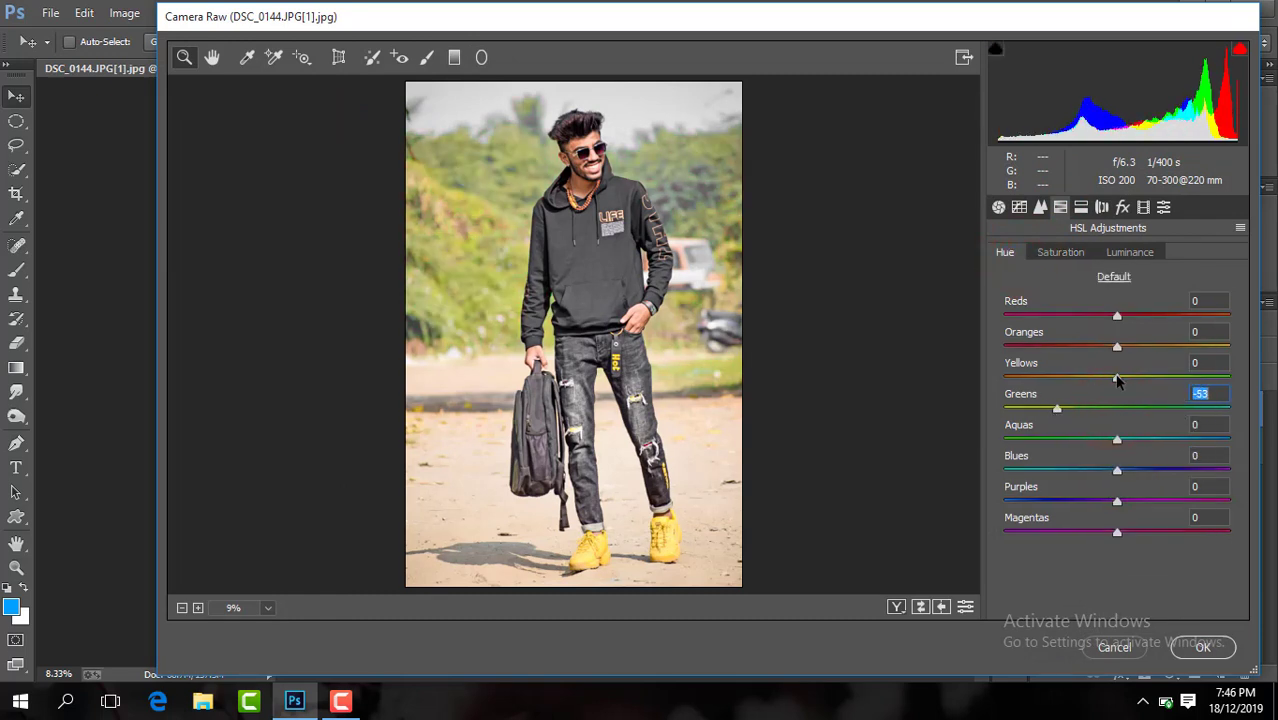
click(1074, 253)
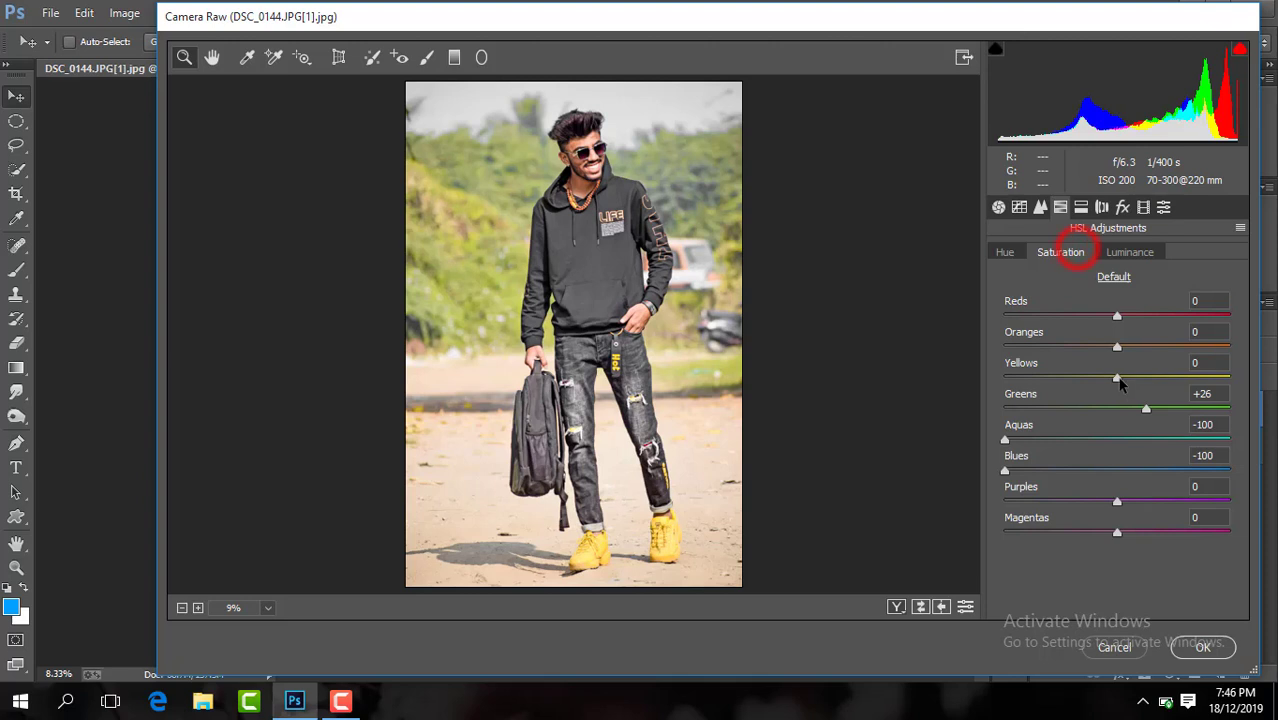
click(1130, 253)
drag(1114, 345, 1122, 347)
- Set the basic adjustments to Contrast +18, Shadows +11, Blacks -13 and Clarity +16
click(998, 207)
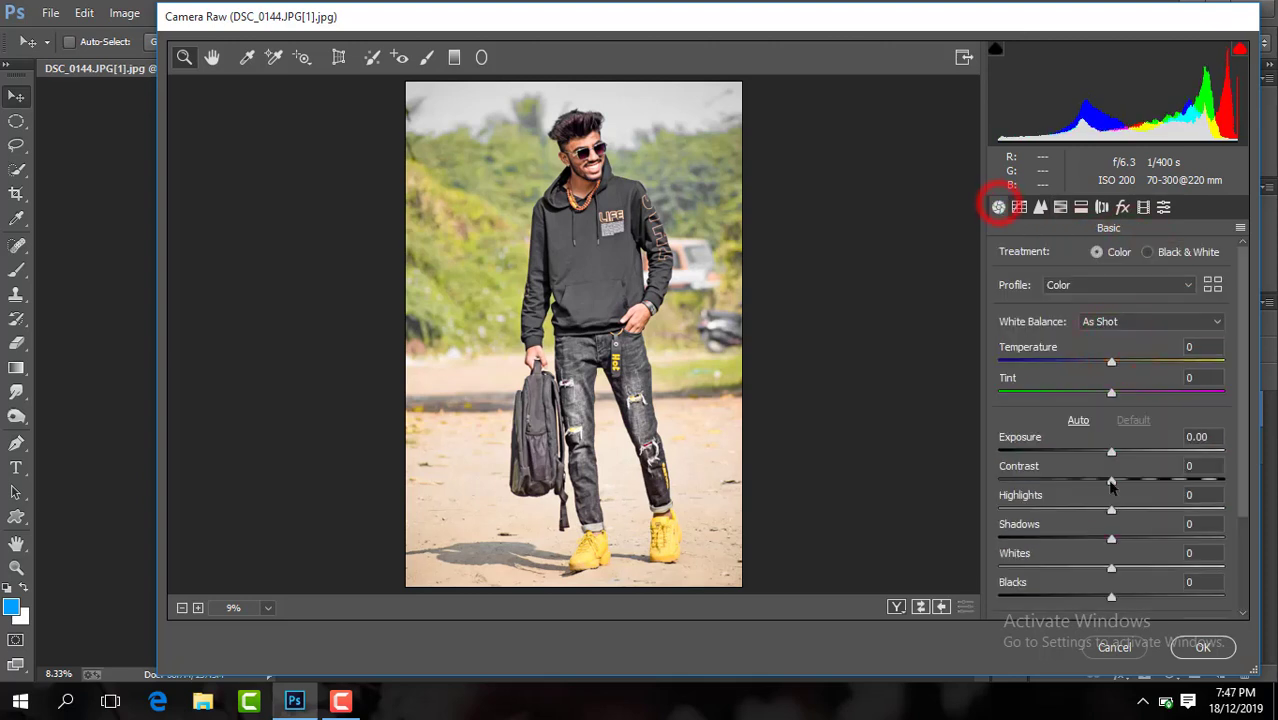
drag(1111, 481, 1138, 483)
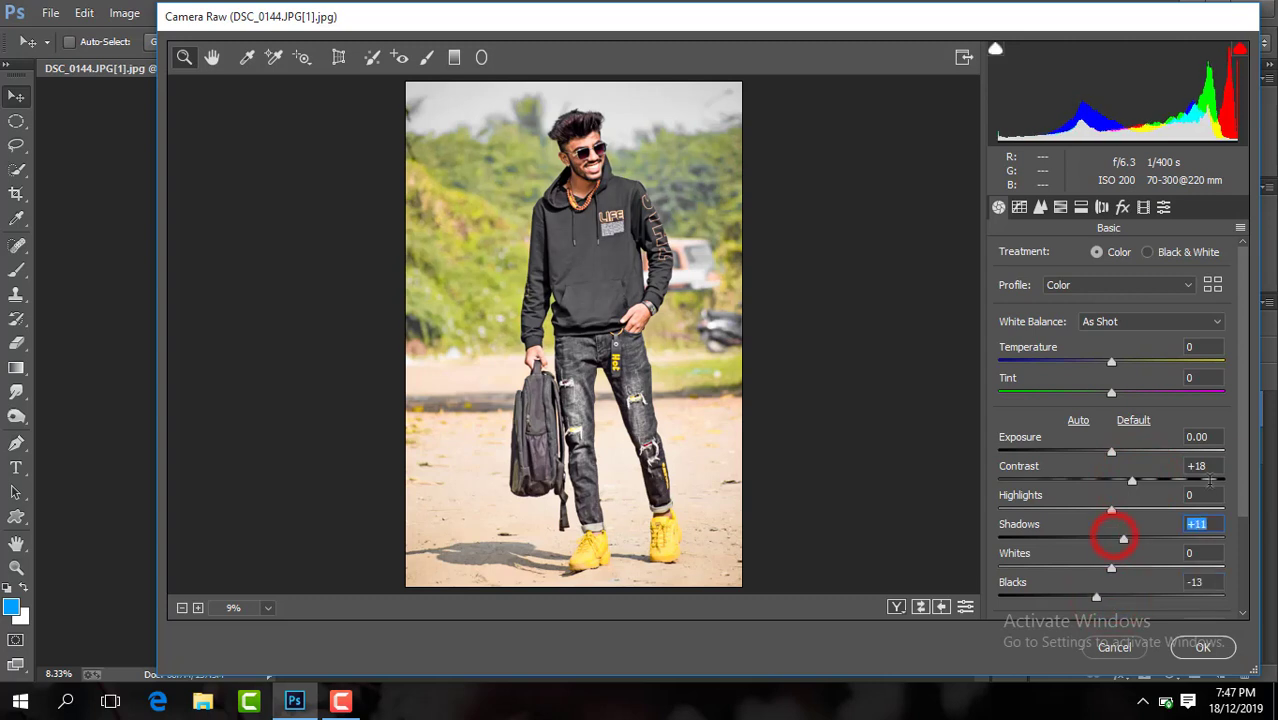
drag(1242, 466, 1242, 505)
drag(1112, 587, 1132, 590)
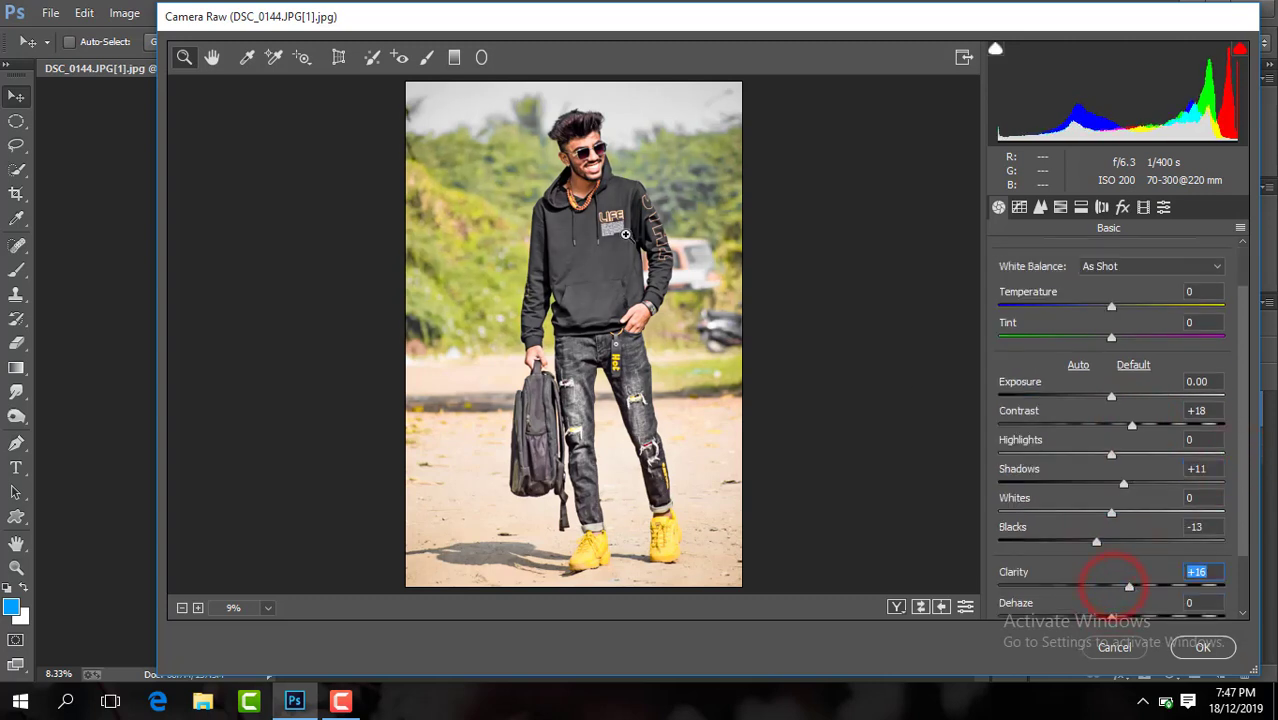
- Add a graduated filter from the photo's bottom edge up to the man's torso with Exposure at about -0.90
click(454, 57)
drag(567, 590, 567, 288)
drag(1086, 351, 1095, 355)
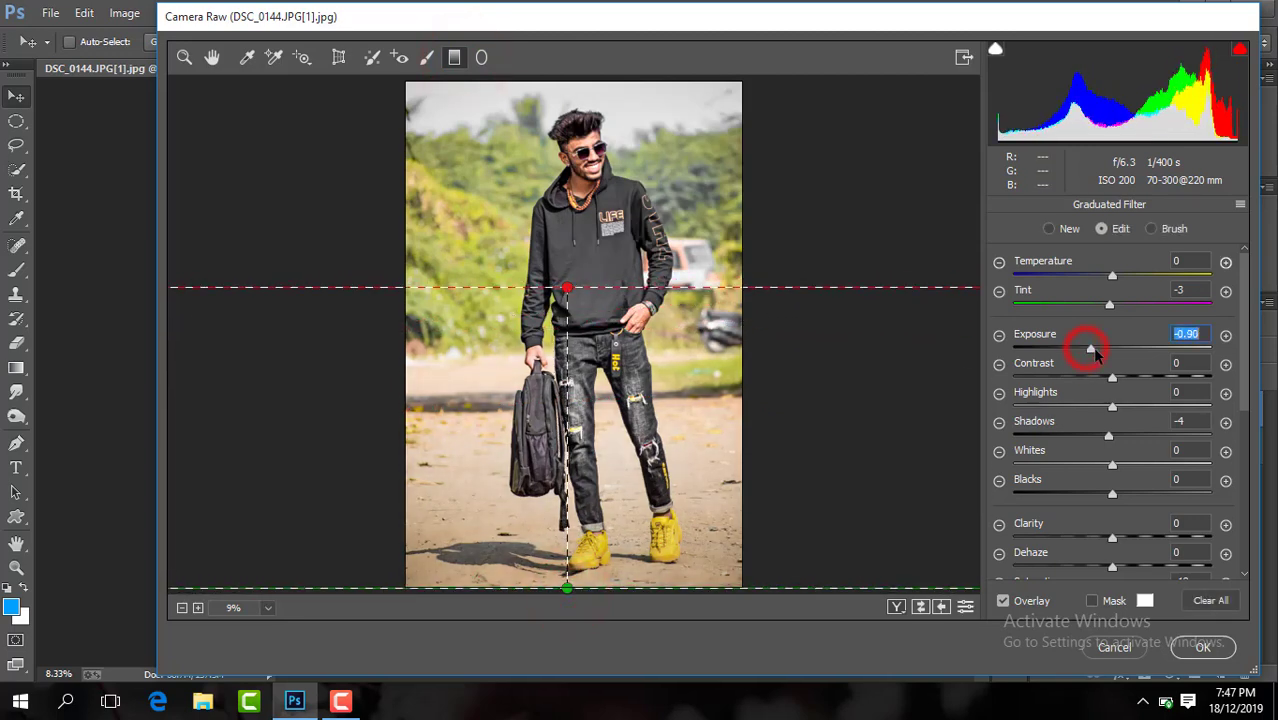
click(184, 57)
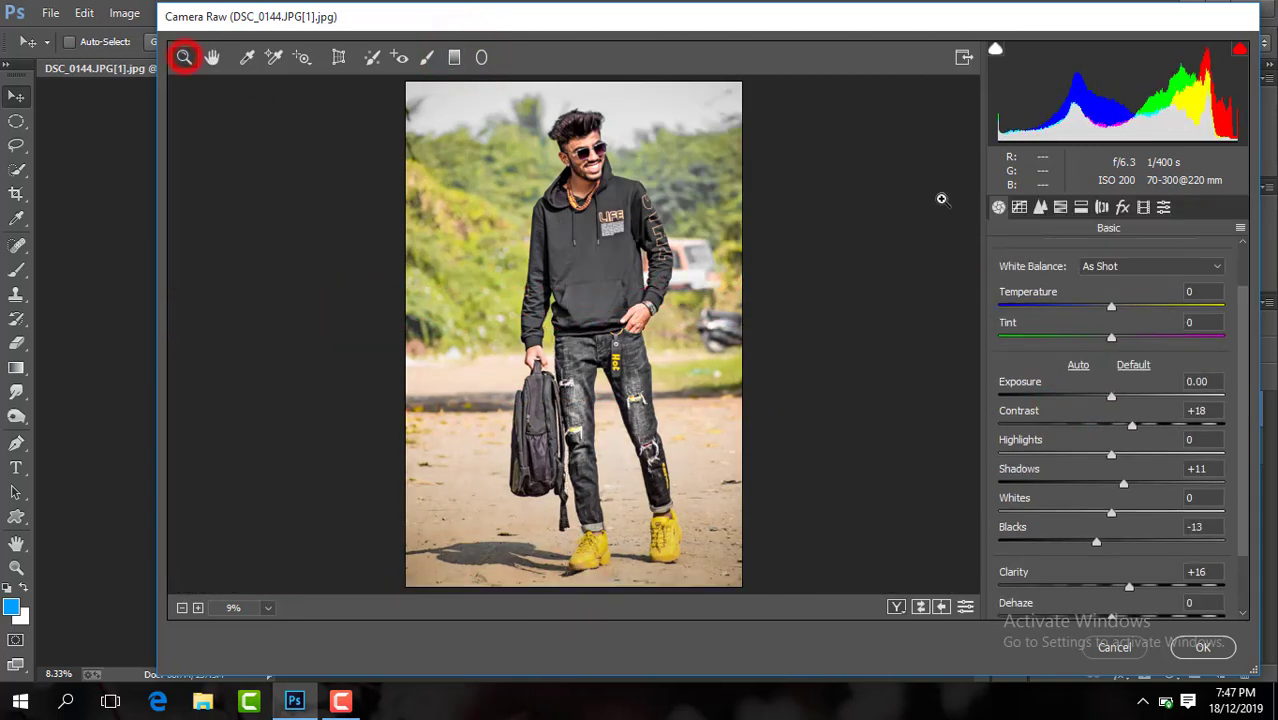
- Set the HSL saturation of Yellows and Greens to +6, commit the Camera Raw filter and toggle Layer 1's visibility to compare
click(1058, 207)
click(1066, 250)
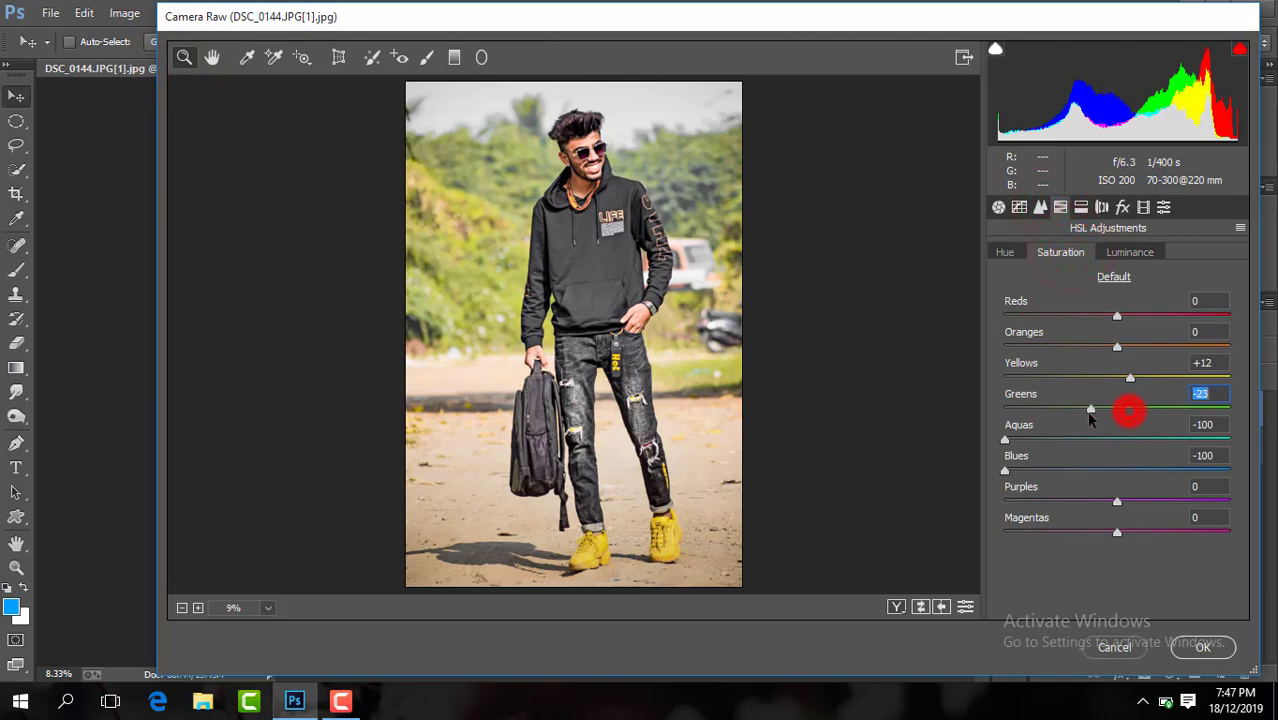
click(1123, 377)
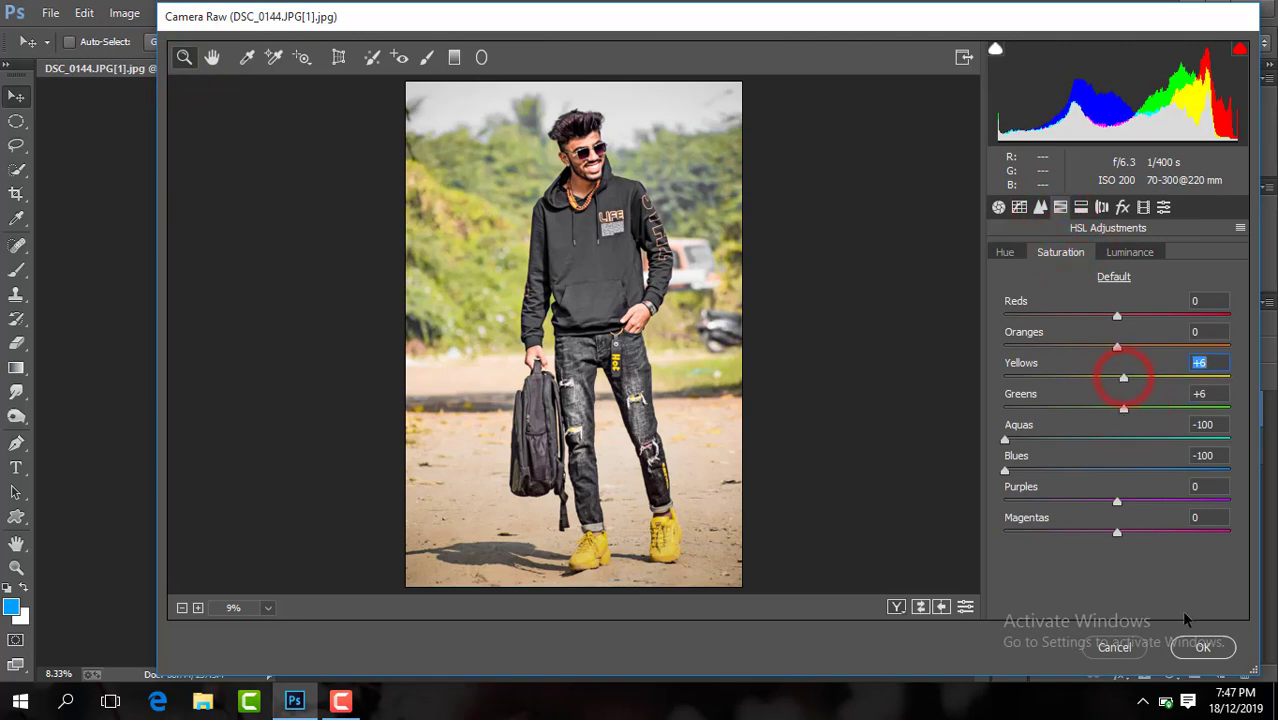
click(1202, 647)
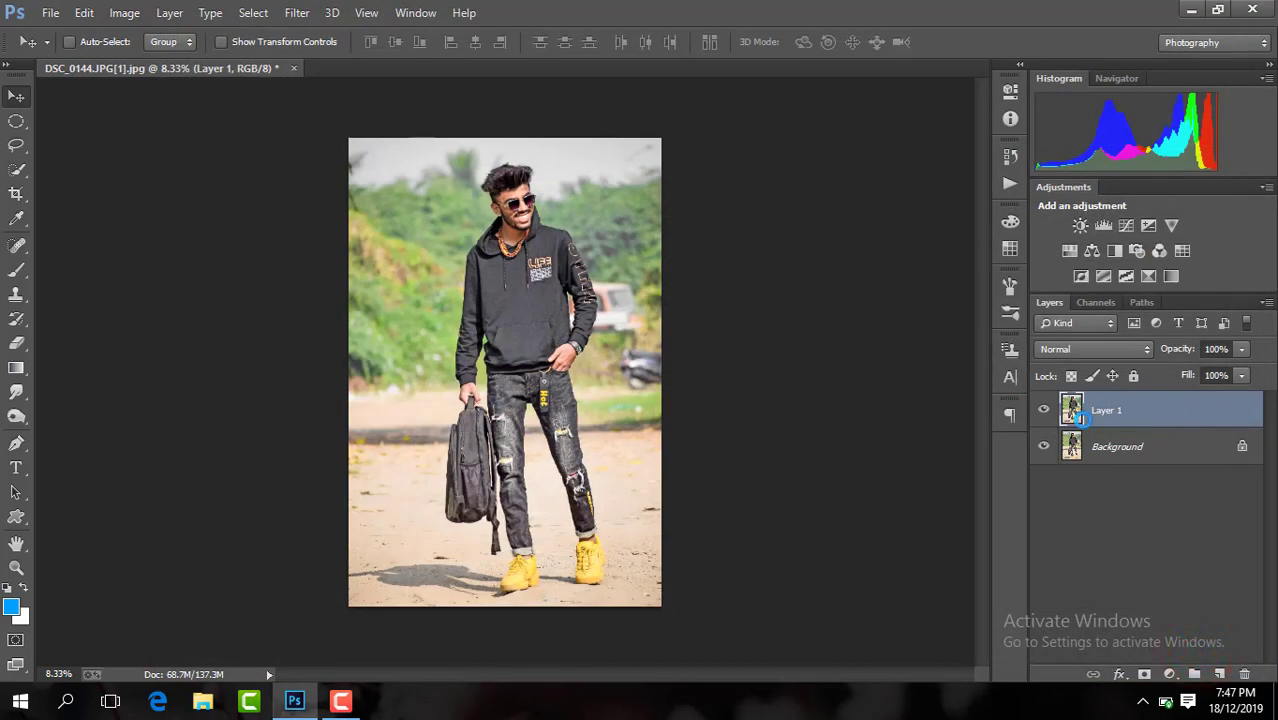
click(1044, 408)
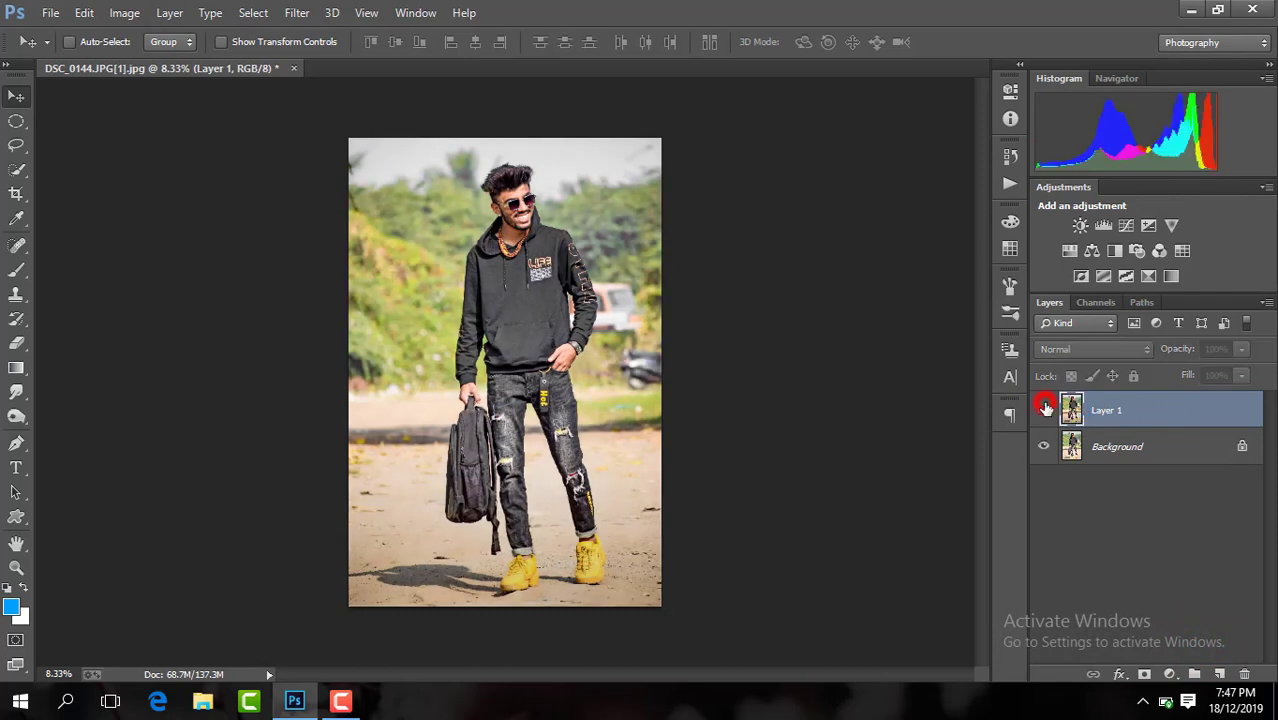
- Show Layer 1 again and merge the visible layers into the background
click(1044, 406)
right_click(1097, 428)
click(790, 553)
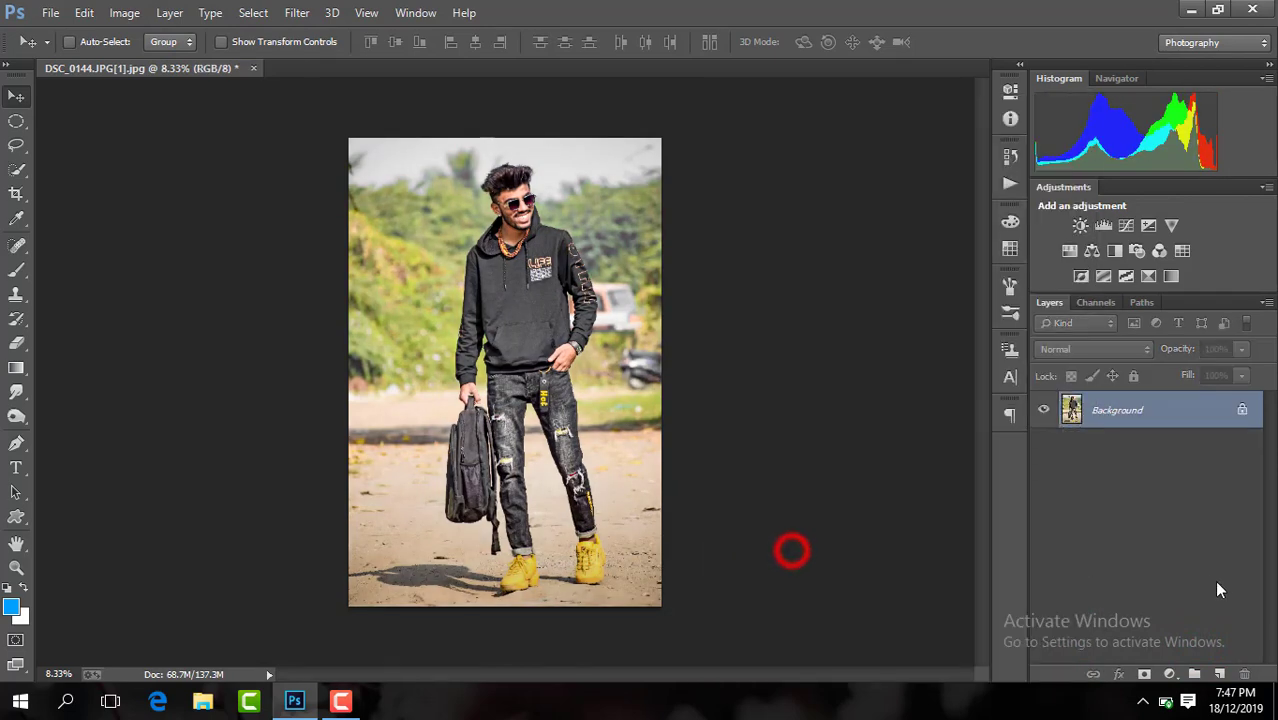
- Add a Channel Mixer adjustment layer with the Red output channel at Red -50, Green +200 and a negative Blue value
click(1170, 674)
click(1180, 529)
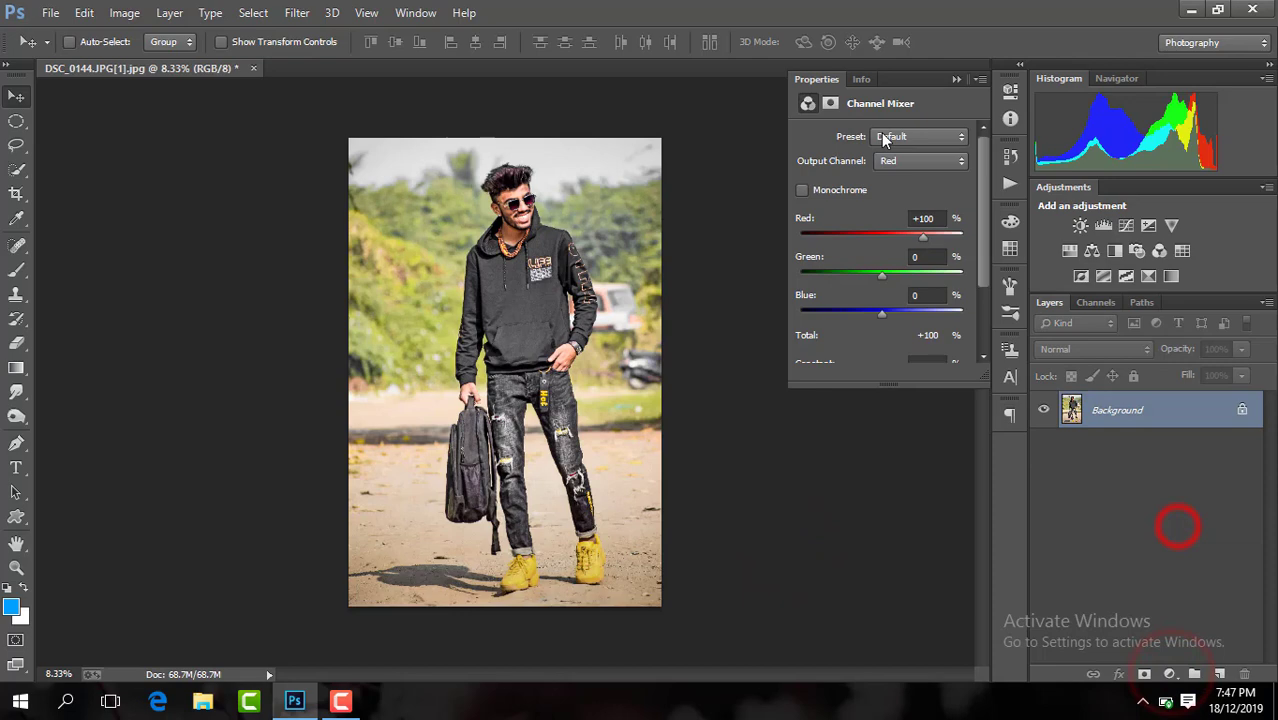
click(939, 219)
text(-50)
double_click(933, 257)
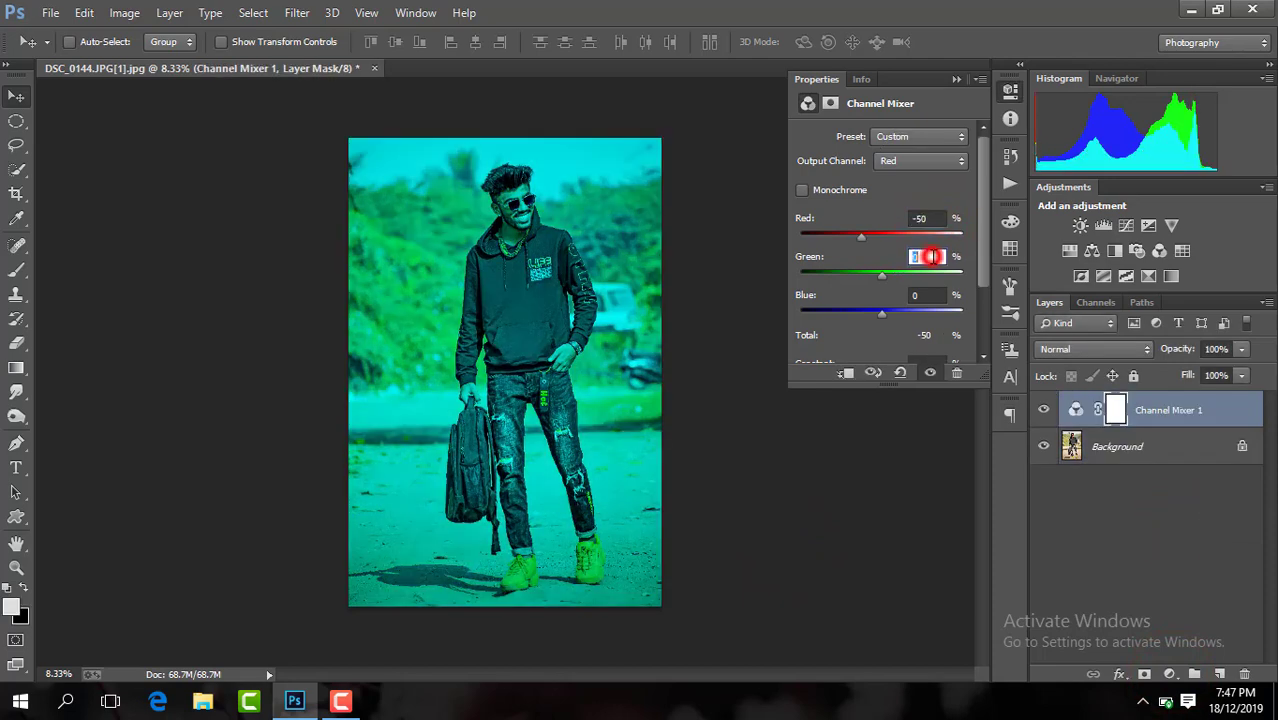
drag(884, 278, 967, 276)
double_click(932, 298)
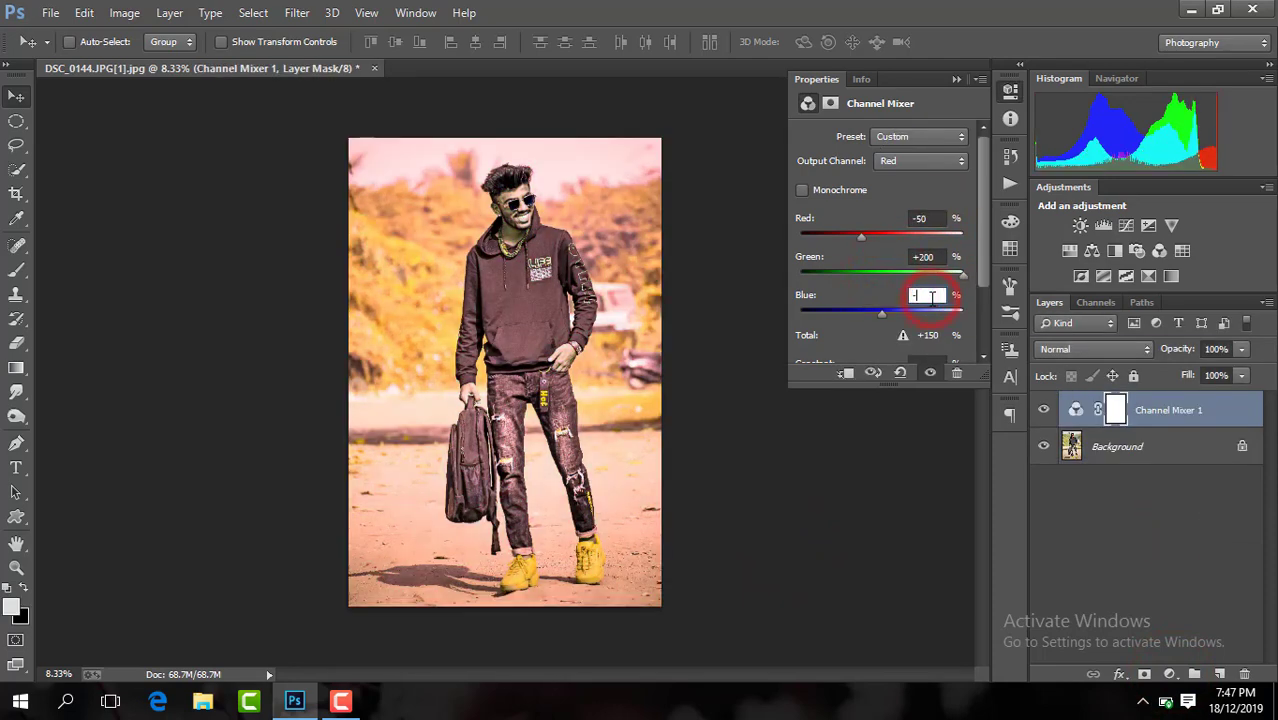
click(957, 79)
- Set the Channel Mixer layer's blend mode to Lighten and toggle its visibility to compare the colours
click(1071, 351)
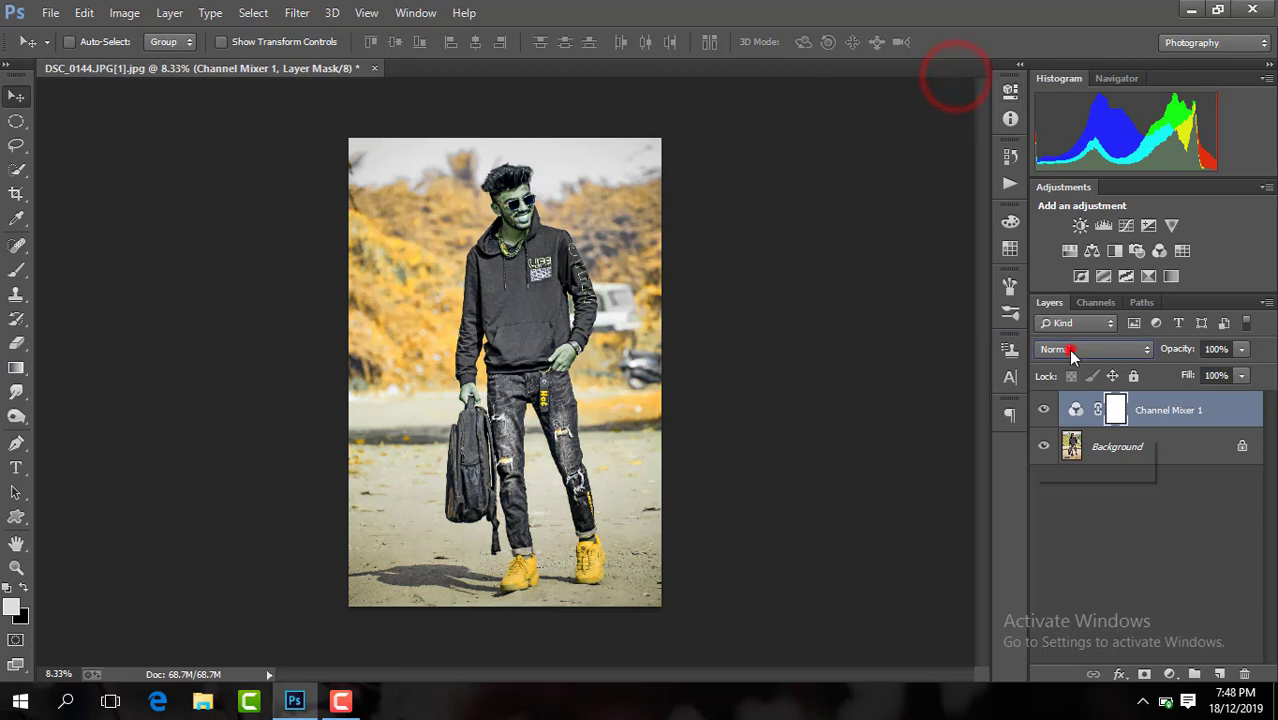
click(1078, 143)
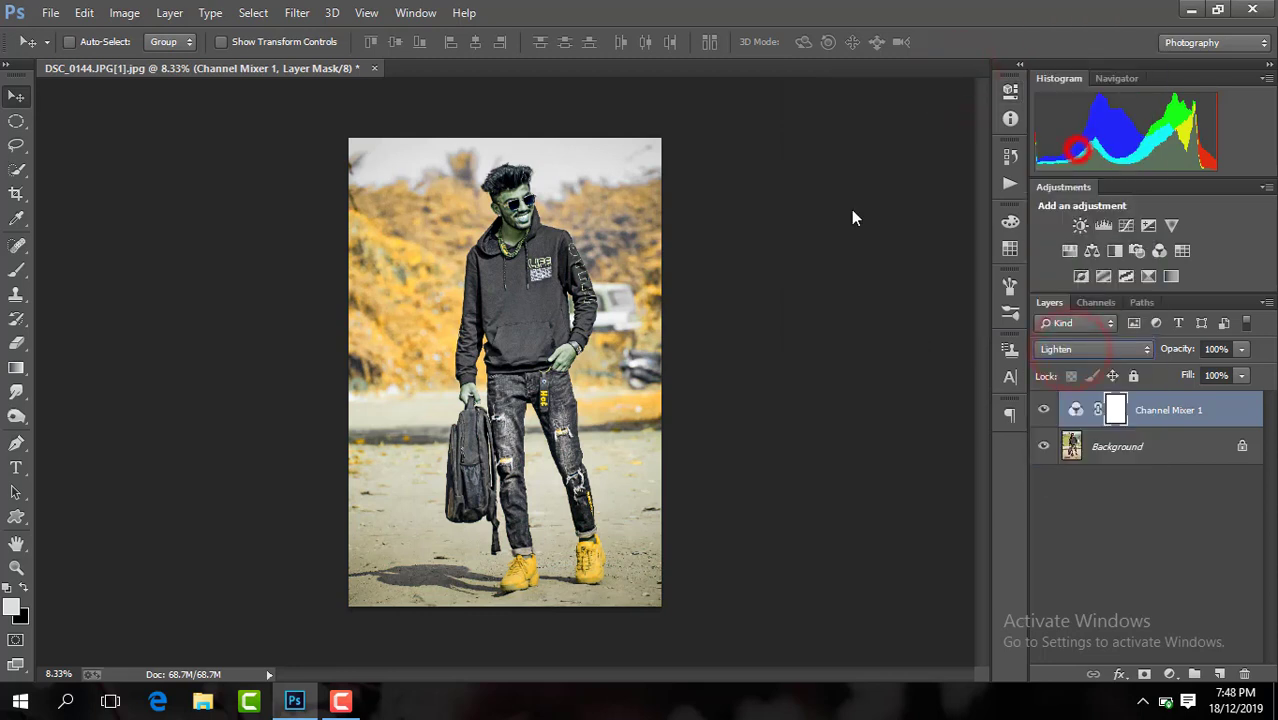
click(1043, 403)
click(1043, 403)
click(1043, 403)
click(1041, 400)
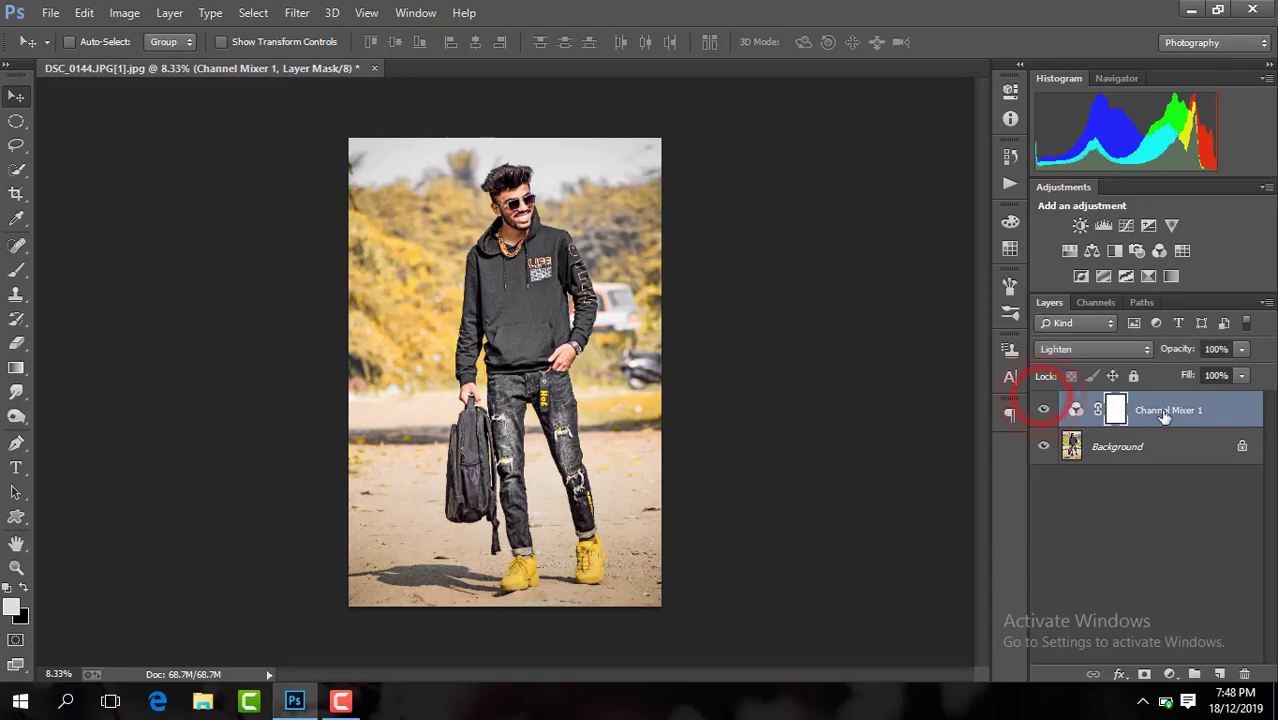
- Examine the face up close with the Channel Mixer layer switched off and on
key(ctrl+plus)
key(ctrl+plus)
key(ctrl+plus)
key(ctrl+plus)
key(ctrl+plus)
drag(980, 400, 976, 270)
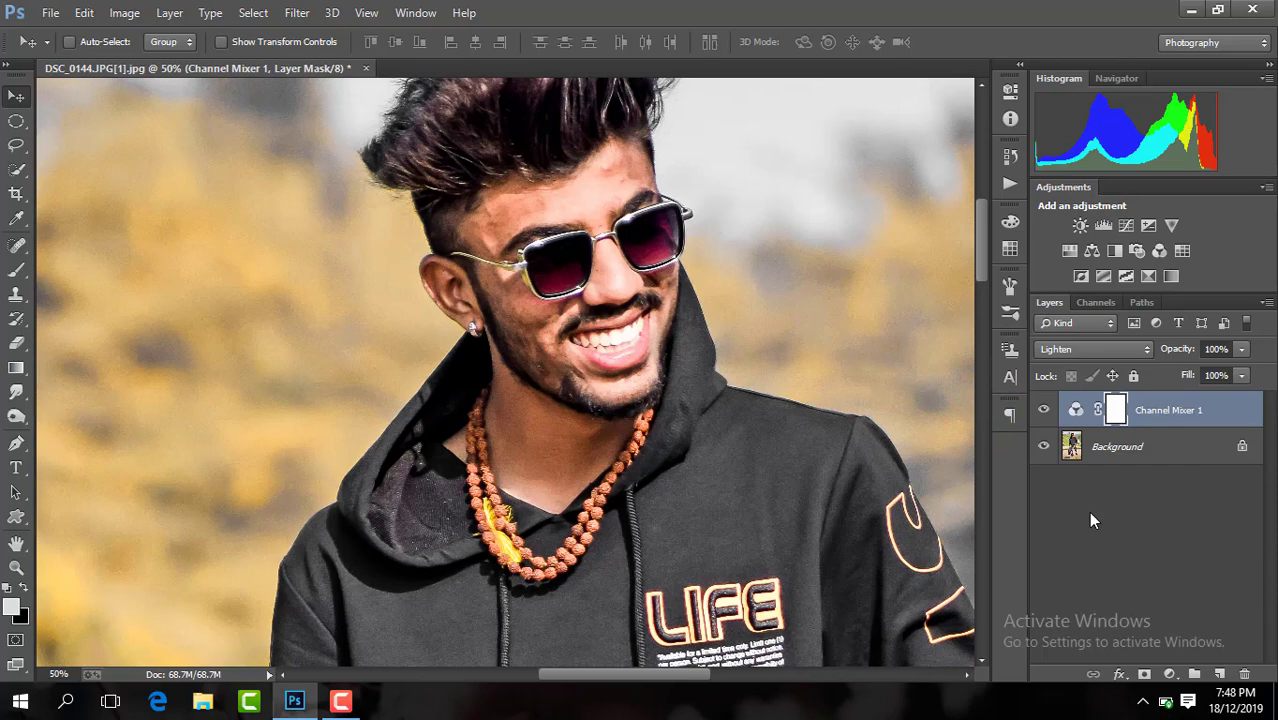
click(1043, 403)
click(1043, 403)
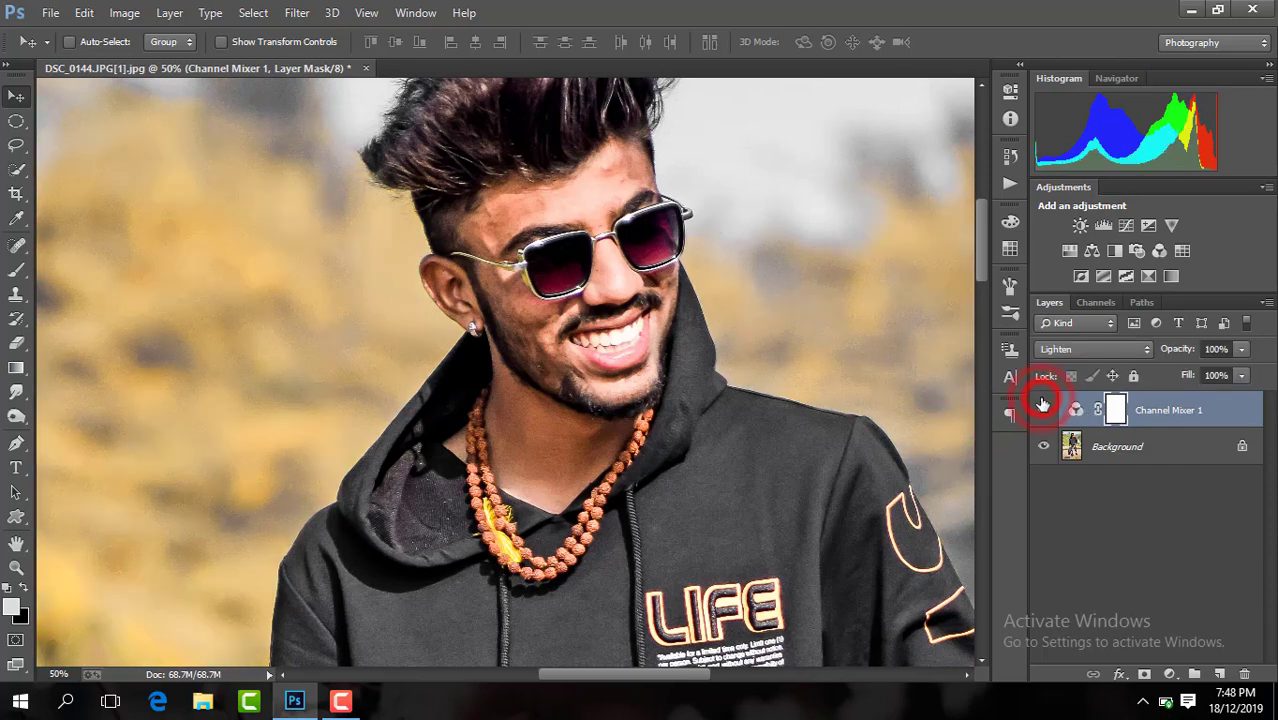
- Merge the Channel Mixer layer with the background and duplicate the merged layer
key(ctrl+minus)
key(ctrl+minus)
key(ctrl+minus)
key(ctrl+minus)
key(ctrl+minus)
right_click(1180, 416)
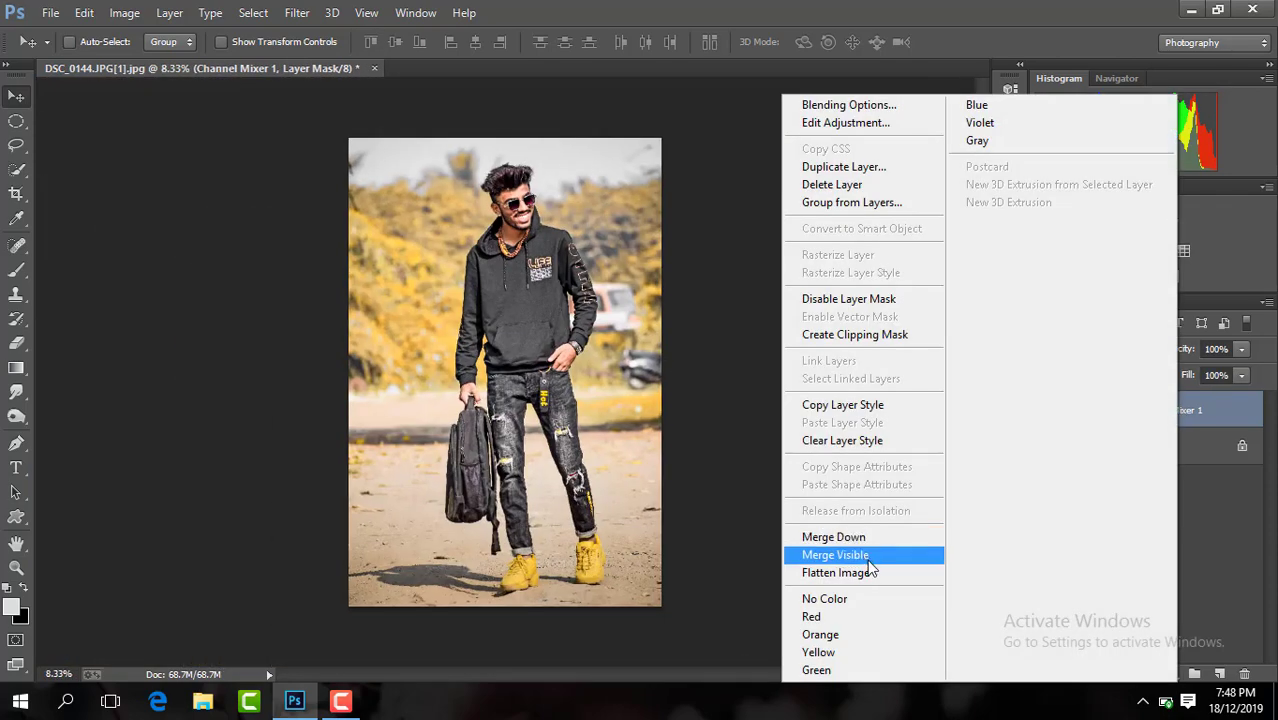
click(865, 555)
key(ctrl+j)
- Select the Smudge tool for retouching the face and set Layer 1's opacity to 65%
key(ctrl+plus)
key(ctrl+plus)
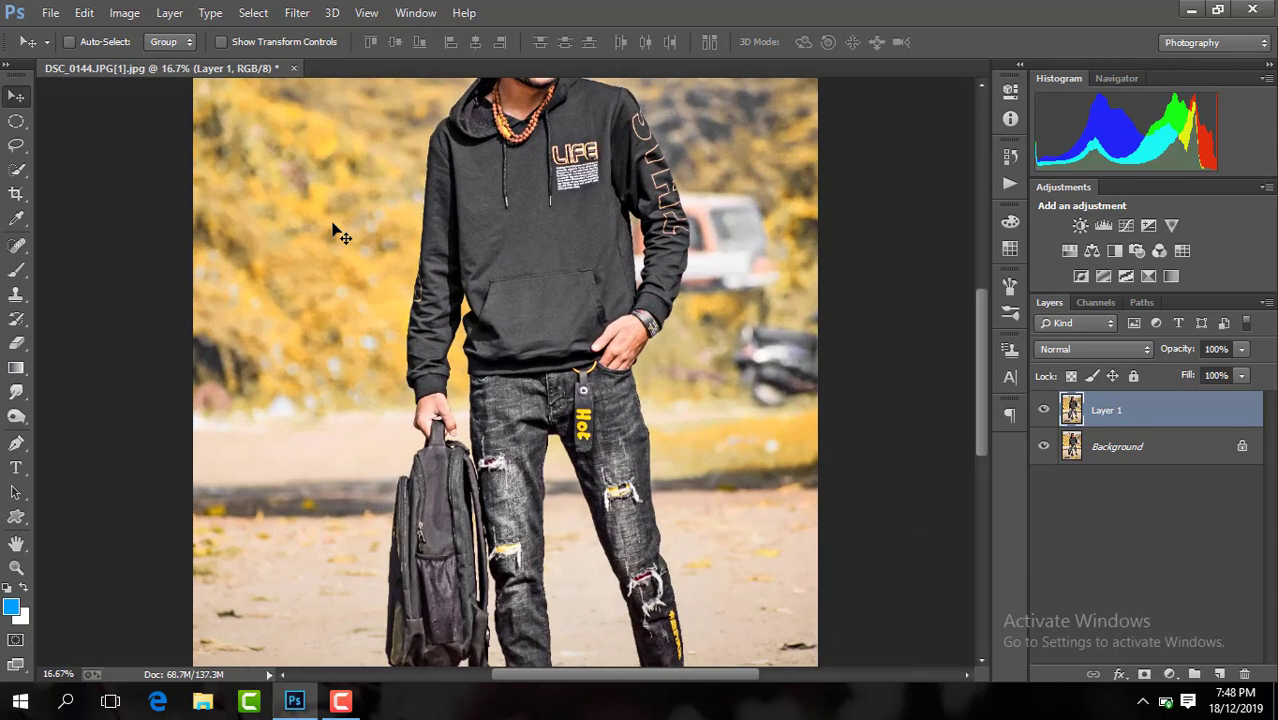
drag(983, 387, 982, 308)
key(ctrl+plus)
key(ctrl+plus)
key(ctrl+plus)
key(ctrl+plus)
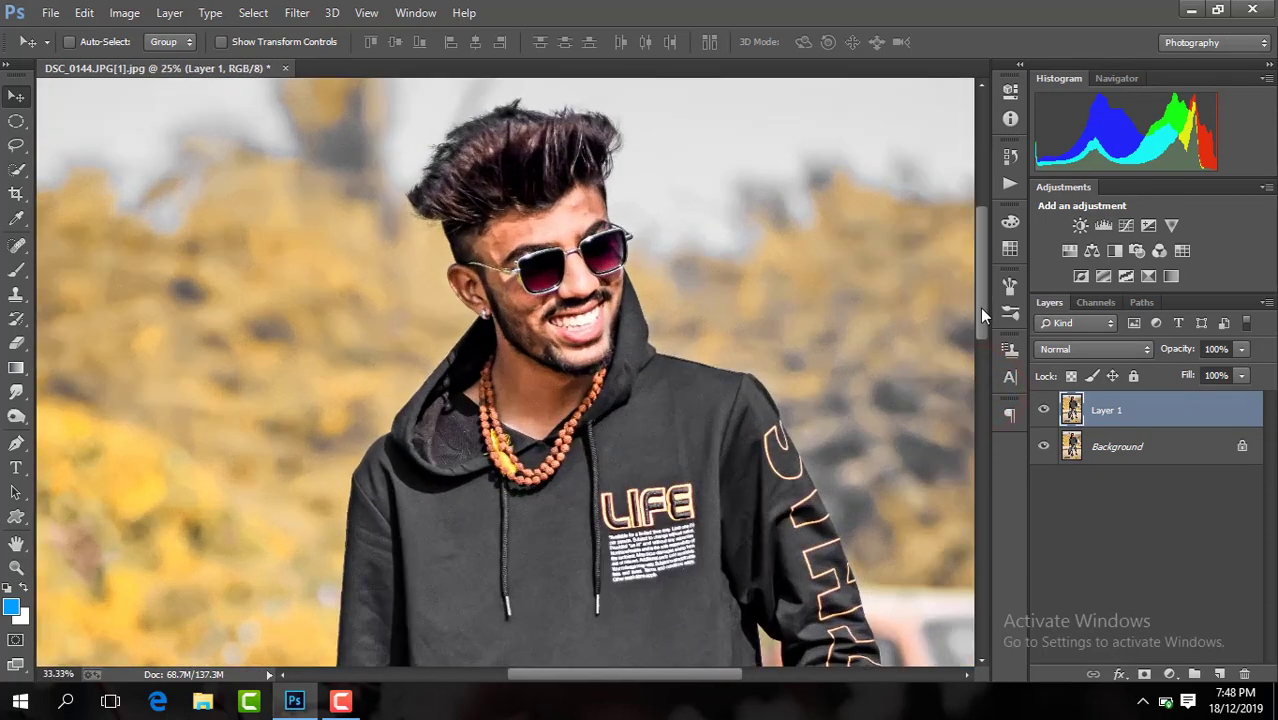
click(16, 398)
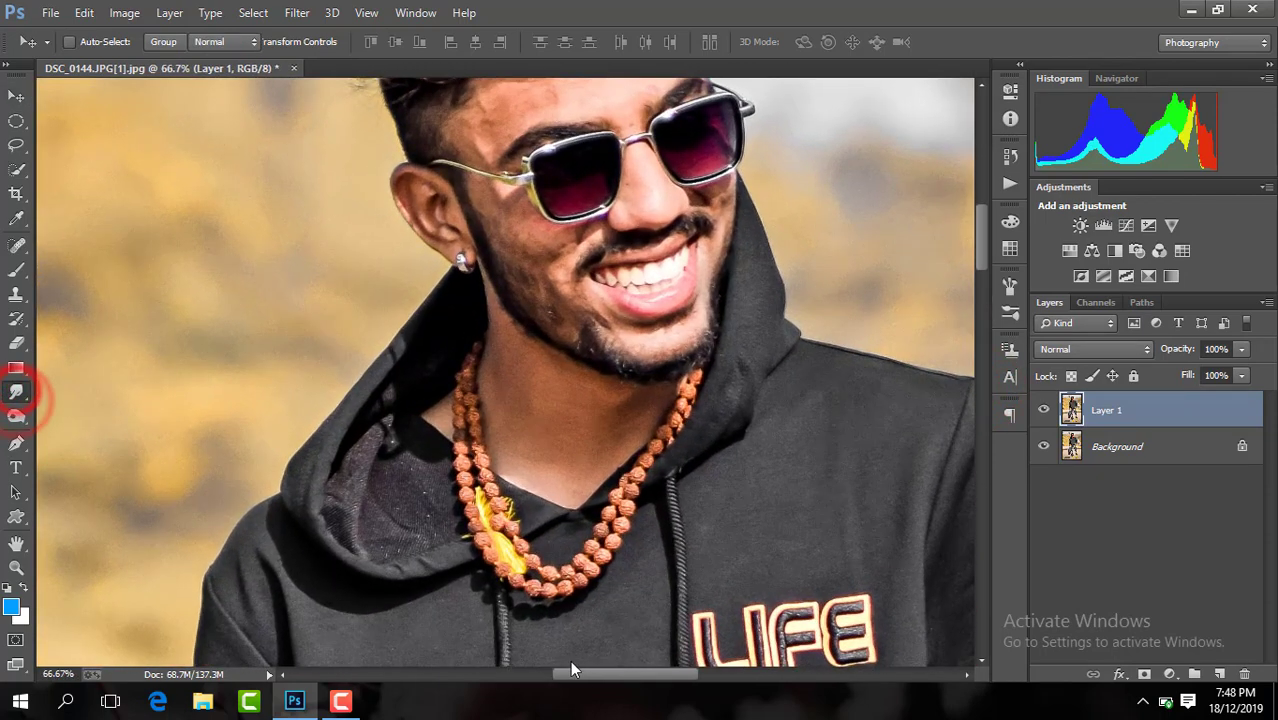
mouse_move(581, 673)
mouse_down()
mouse_move(604, 673)
mouse_move(585, 674)
mouse_up()
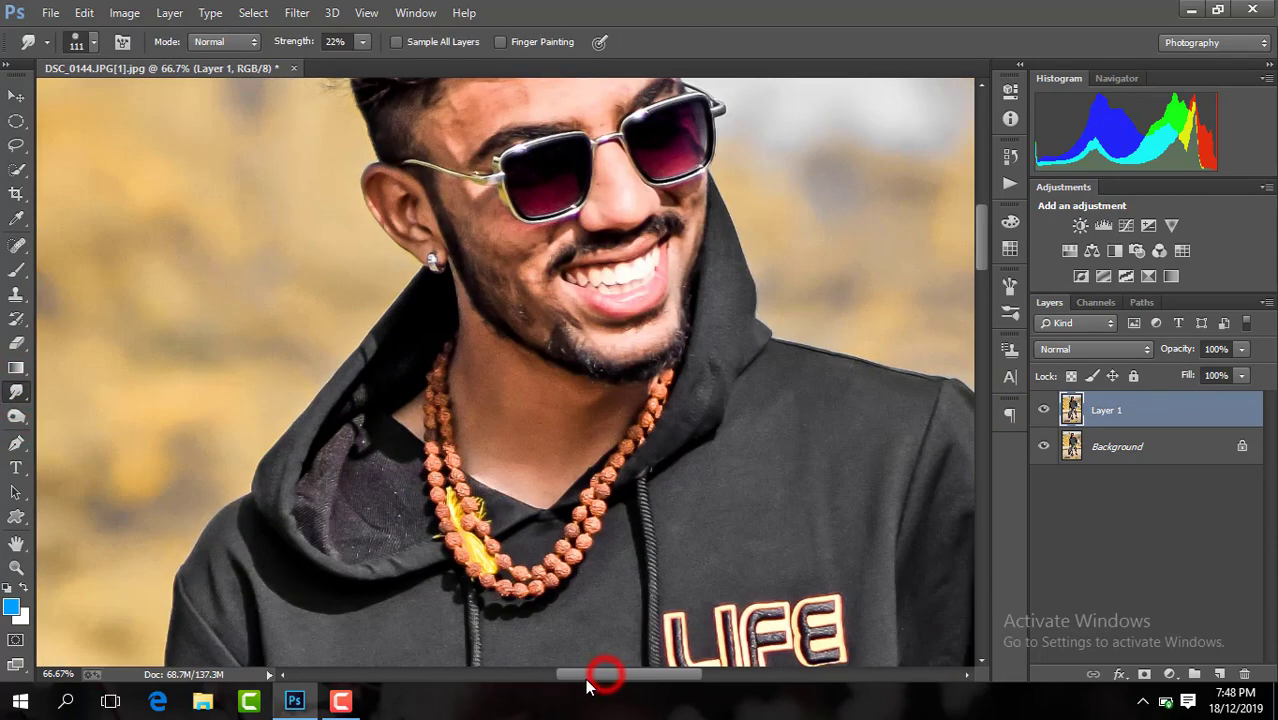
drag(983, 255, 981, 234)
key(ctrl+plus)
key(ctrl+plus)
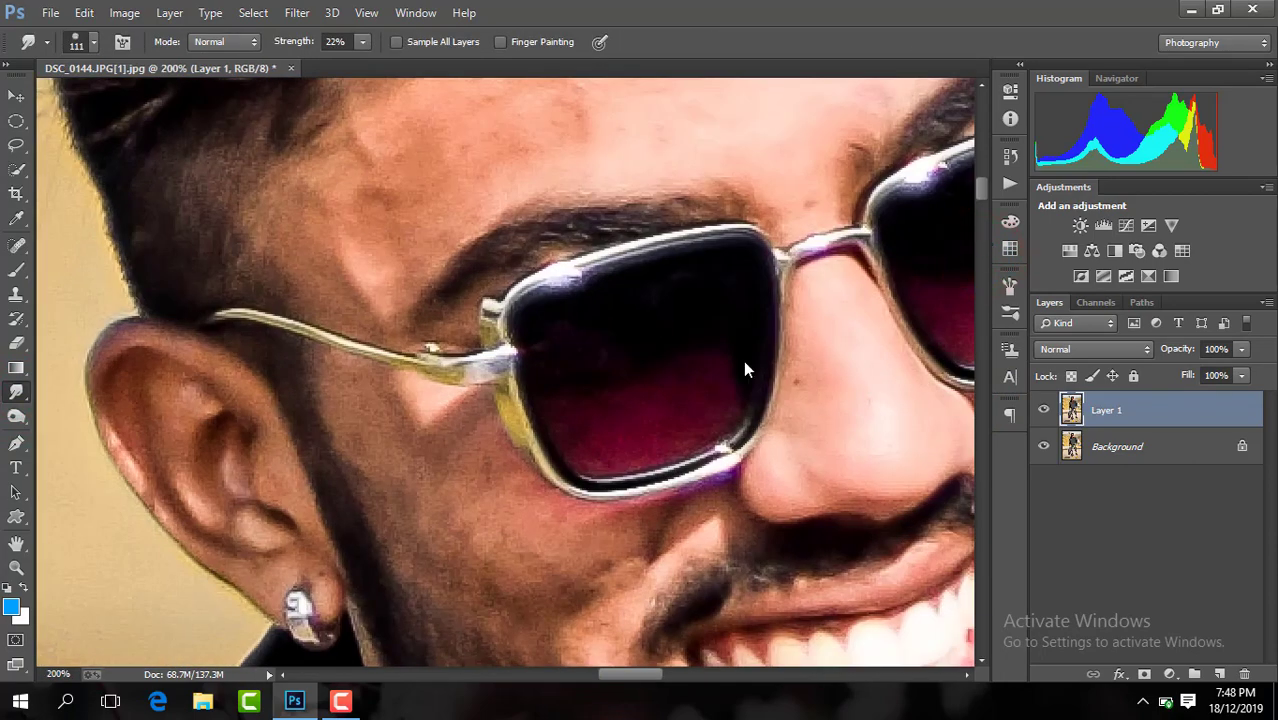
key(ctrl+minus)
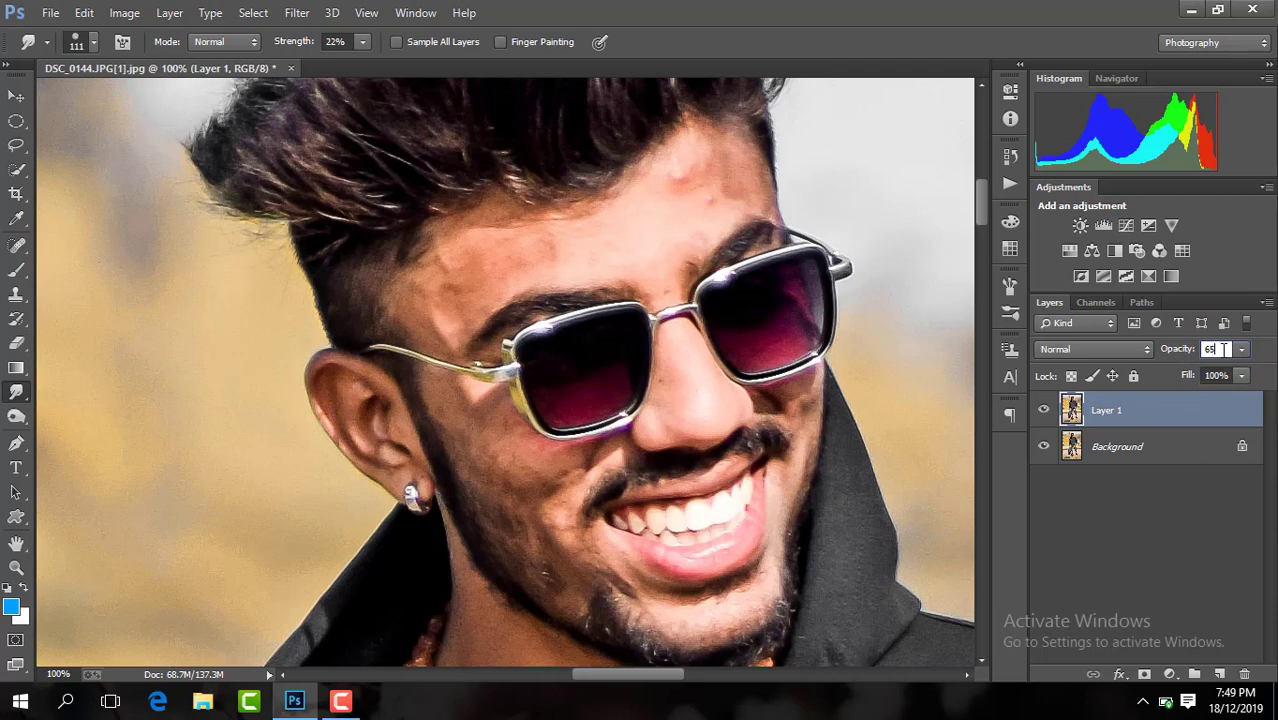
- Smooth the skin of the forehead and temple with the Smudge tool, reducing the brush to 89 px for the temple
mouse_move(656, 235)
mouse_down()
mouse_move(716, 170)
mouse_move(668, 195)
mouse_move(666, 210)
mouse_move(683, 205)
mouse_move(668, 218)
mouse_move(709, 173)
mouse_move(671, 211)
mouse_move(597, 240)
mouse_move(489, 248)
mouse_move(664, 216)
mouse_move(706, 181)
mouse_move(553, 246)
mouse_move(475, 258)
mouse_move(476, 237)
mouse_move(587, 246)
mouse_up()
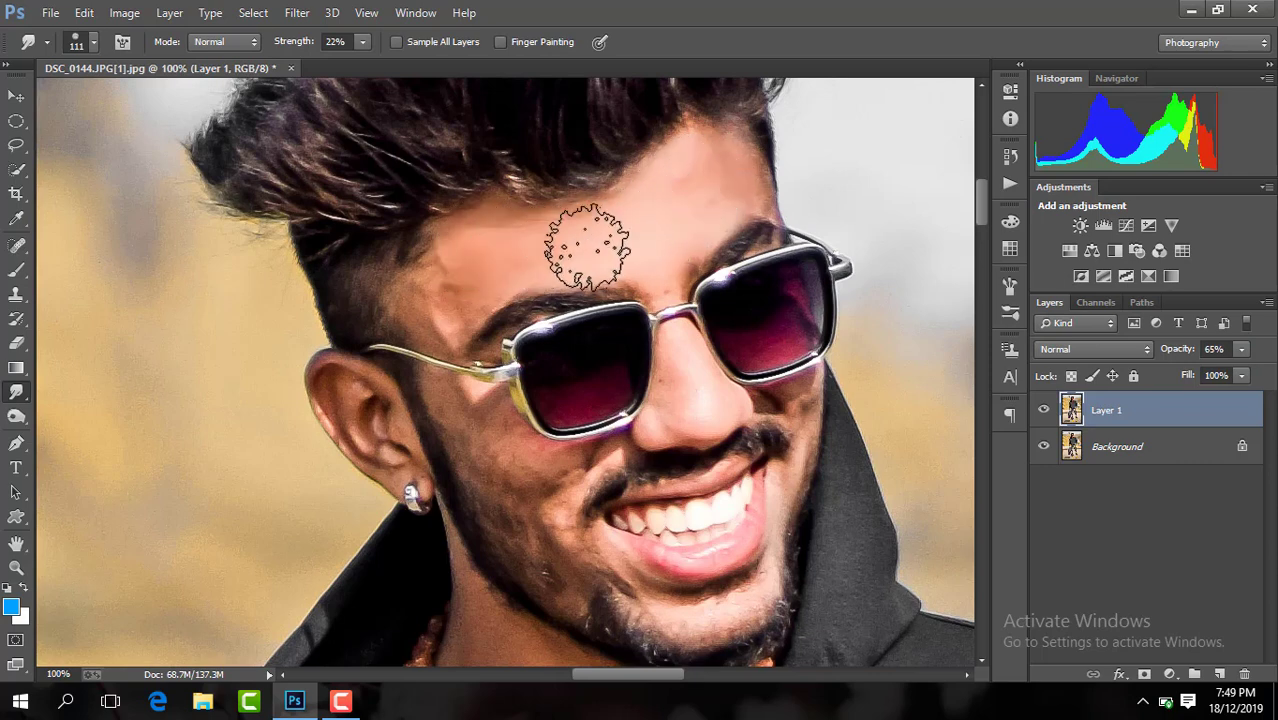
click(93, 44)
click(150, 100)
mouse_move(460, 296)
mouse_down()
mouse_move(438, 297)
mouse_move(460, 295)
mouse_move(432, 316)
mouse_up()
mouse_move(512, 251)
mouse_down()
mouse_move(443, 302)
mouse_move(442, 320)
mouse_up()
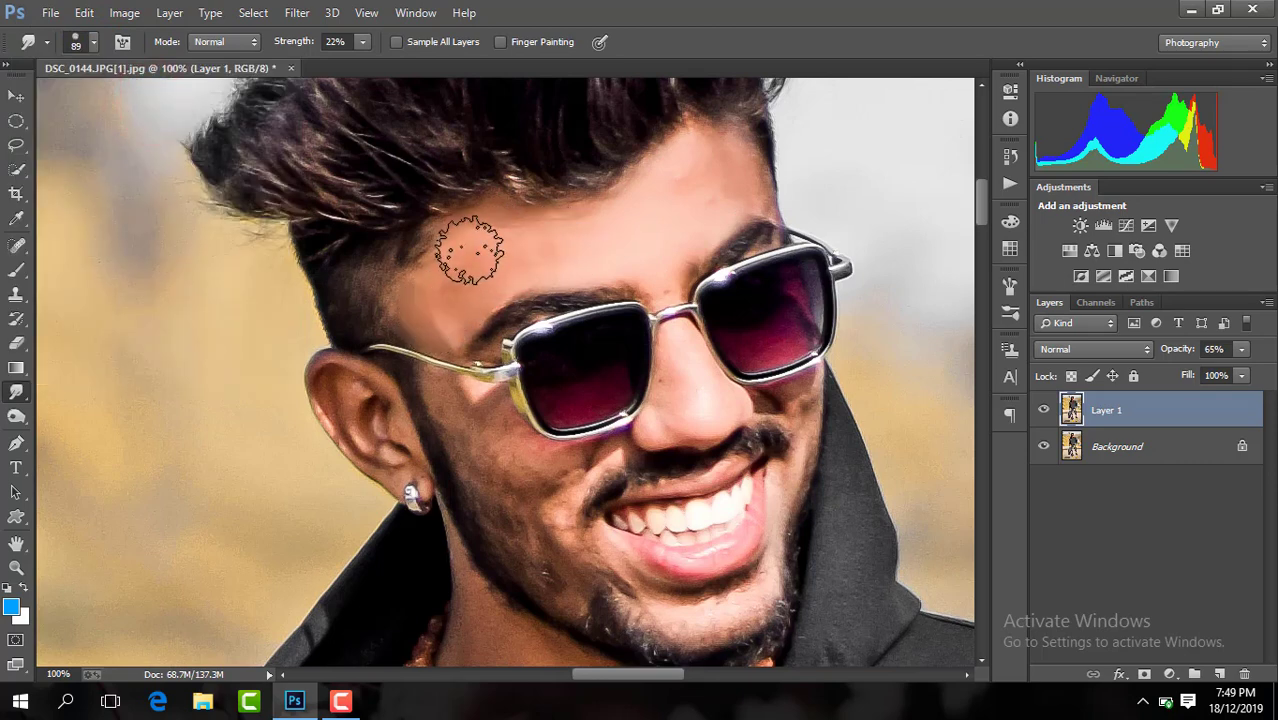
- Set the smudge brush to 111 px and smooth the skin on the front of the neck
drag(985, 203, 981, 250)
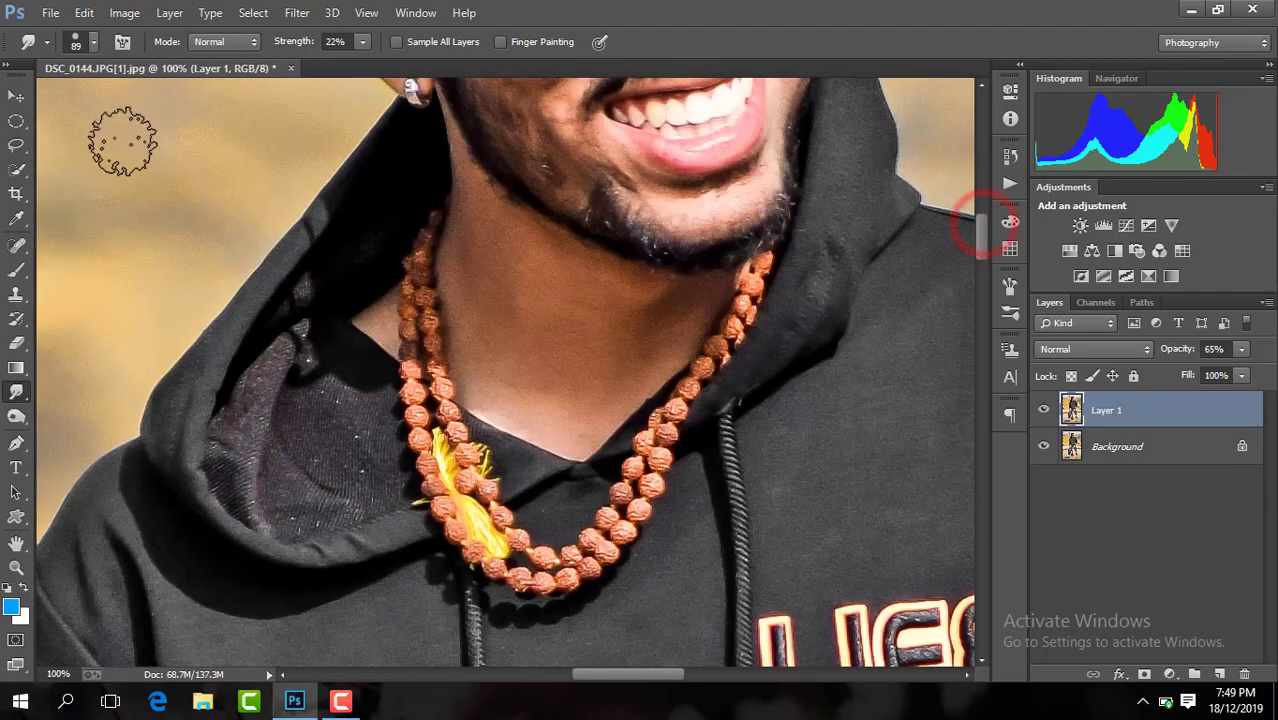
click(93, 46)
click(157, 100)
click(541, 356)
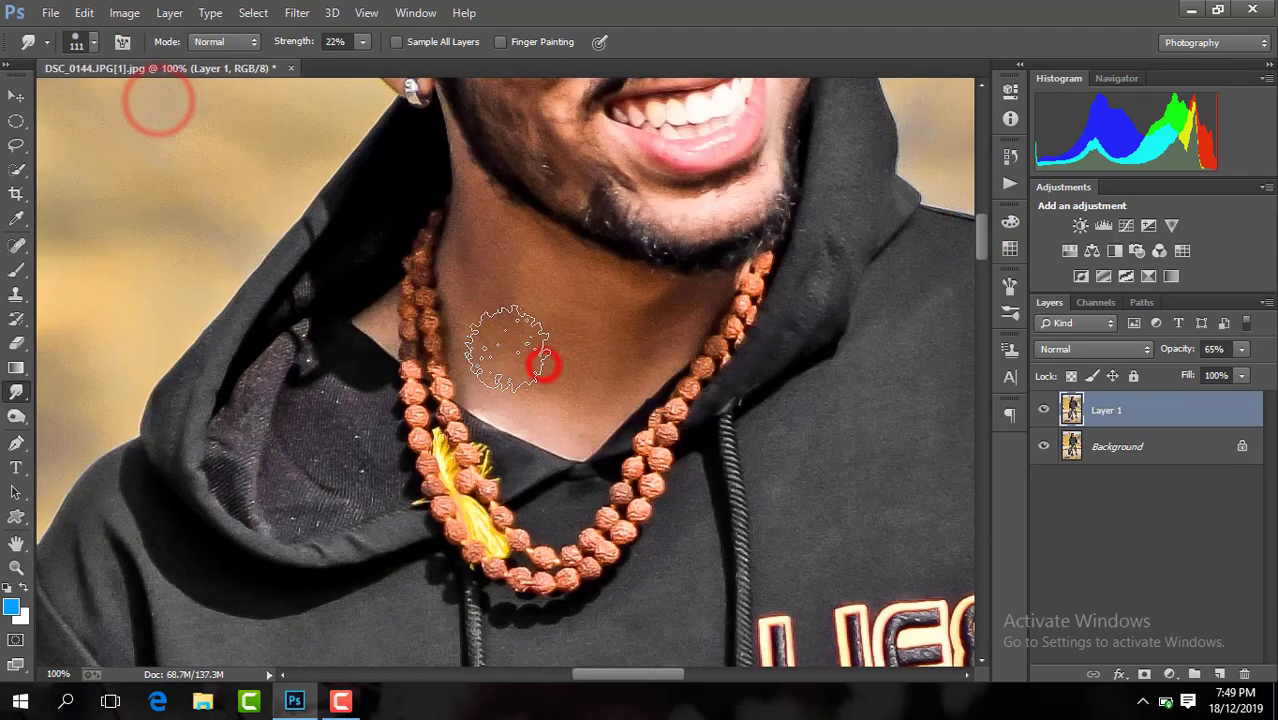
mouse_move(490, 319)
mouse_down()
mouse_move(525, 323)
mouse_move(482, 316)
mouse_move(520, 381)
mouse_move(591, 376)
mouse_move(660, 331)
mouse_move(567, 289)
mouse_move(500, 233)
mouse_move(490, 261)
mouse_move(505, 306)
mouse_move(580, 281)
mouse_move(650, 326)
mouse_move(579, 401)
mouse_move(516, 379)
mouse_move(492, 289)
mouse_move(549, 277)
mouse_up()
- Set the smudge brush to 50 px and smooth the side of the neck and the skin beside the bead necklace
drag(979, 249, 979, 233)
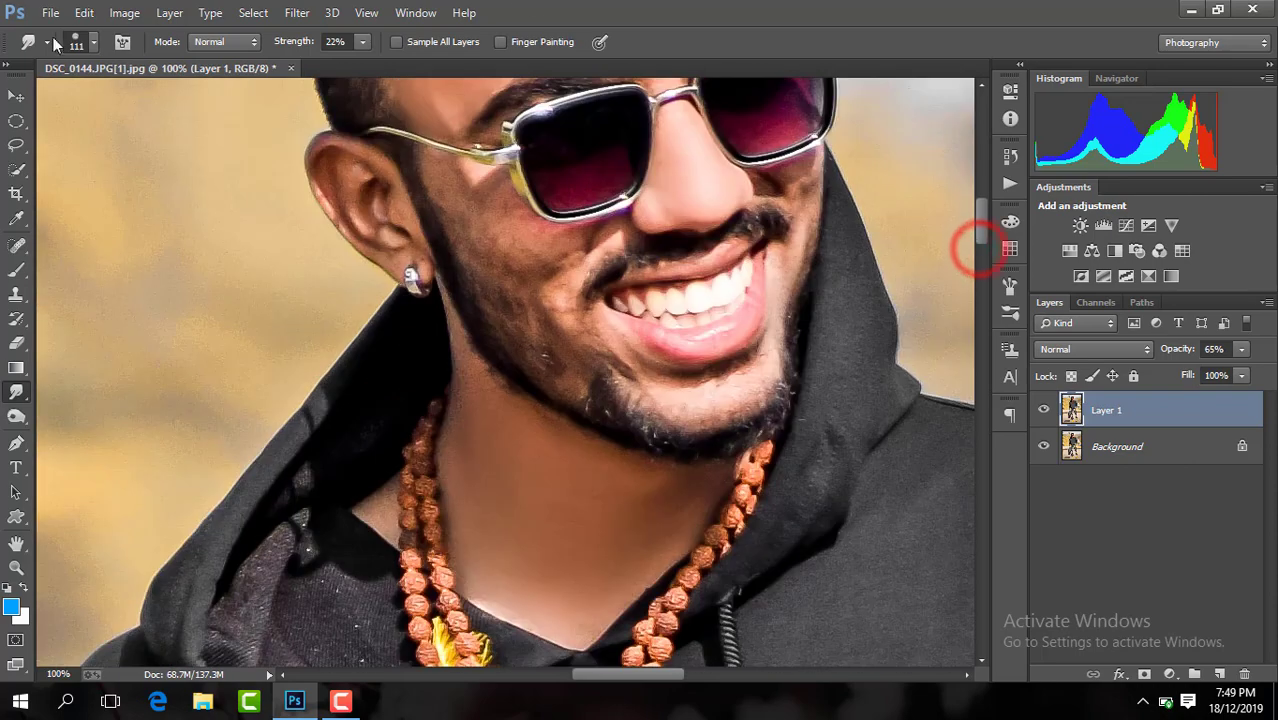
click(93, 44)
click(129, 100)
click(482, 426)
mouse_move(482, 426)
mouse_down()
mouse_move(468, 402)
mouse_move(471, 430)
mouse_up()
mouse_move(385, 510)
mouse_down()
mouse_move(372, 528)
mouse_move(378, 508)
mouse_up()
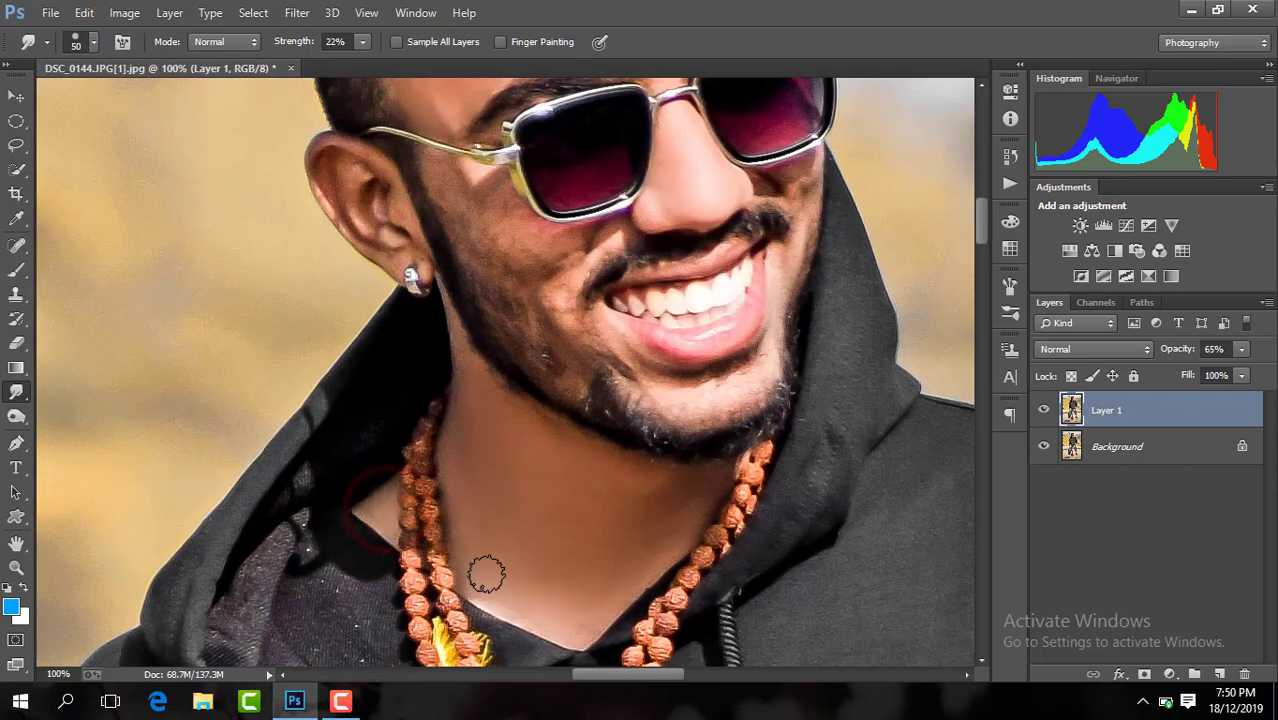
- Smooth the skin of the ear with the 50 px smudge brush
key(ctrl+plus)
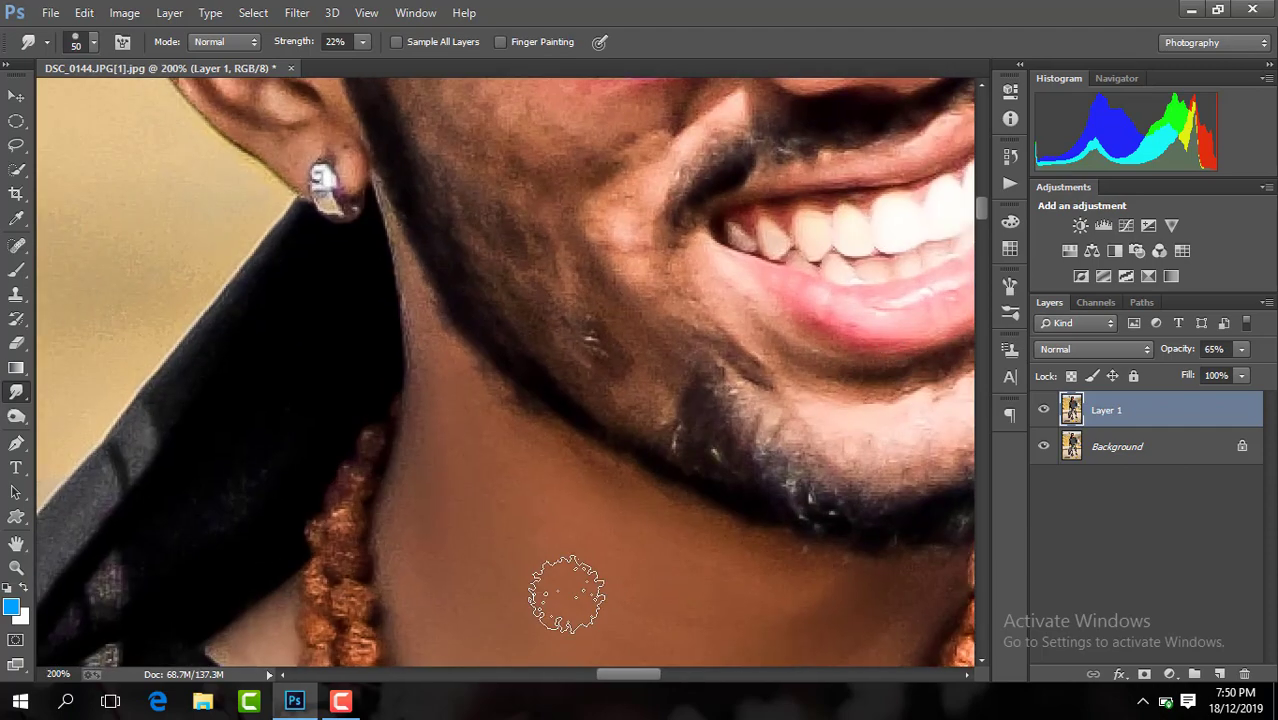
drag(623, 677, 622, 677)
drag(984, 212, 984, 196)
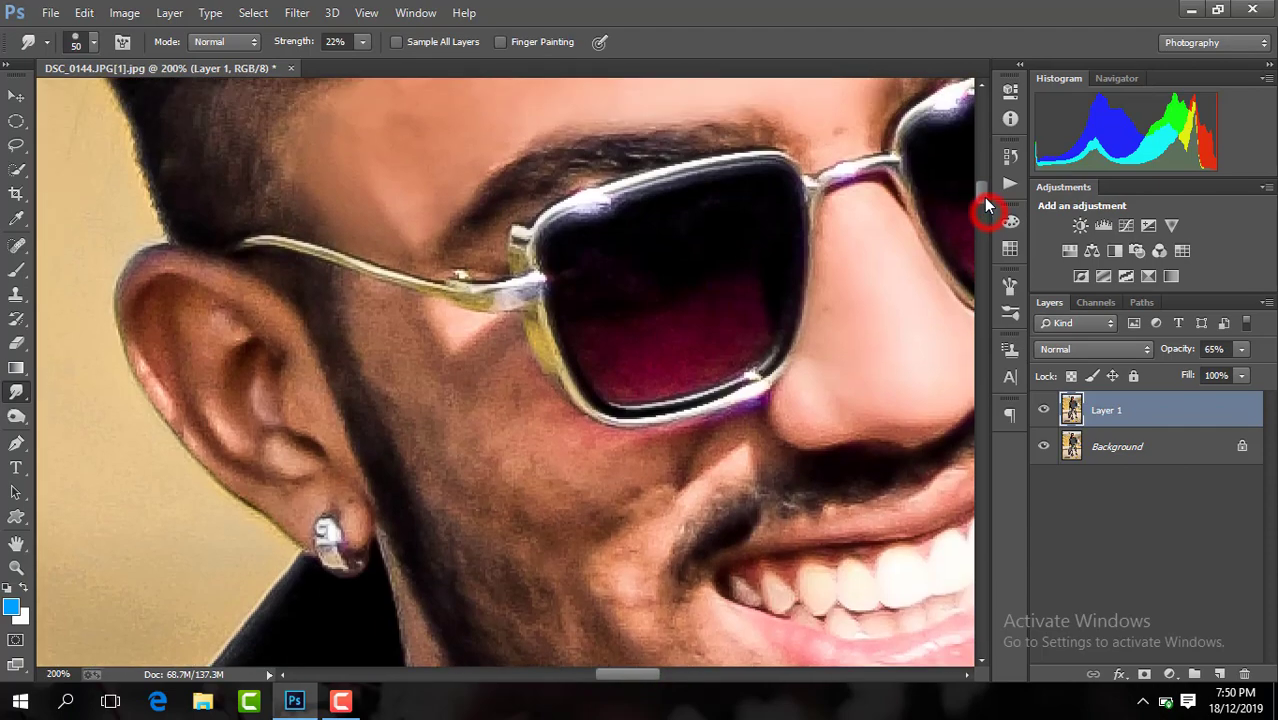
mouse_move(188, 376)
mouse_down()
mouse_move(257, 430)
mouse_move(250, 443)
mouse_up()
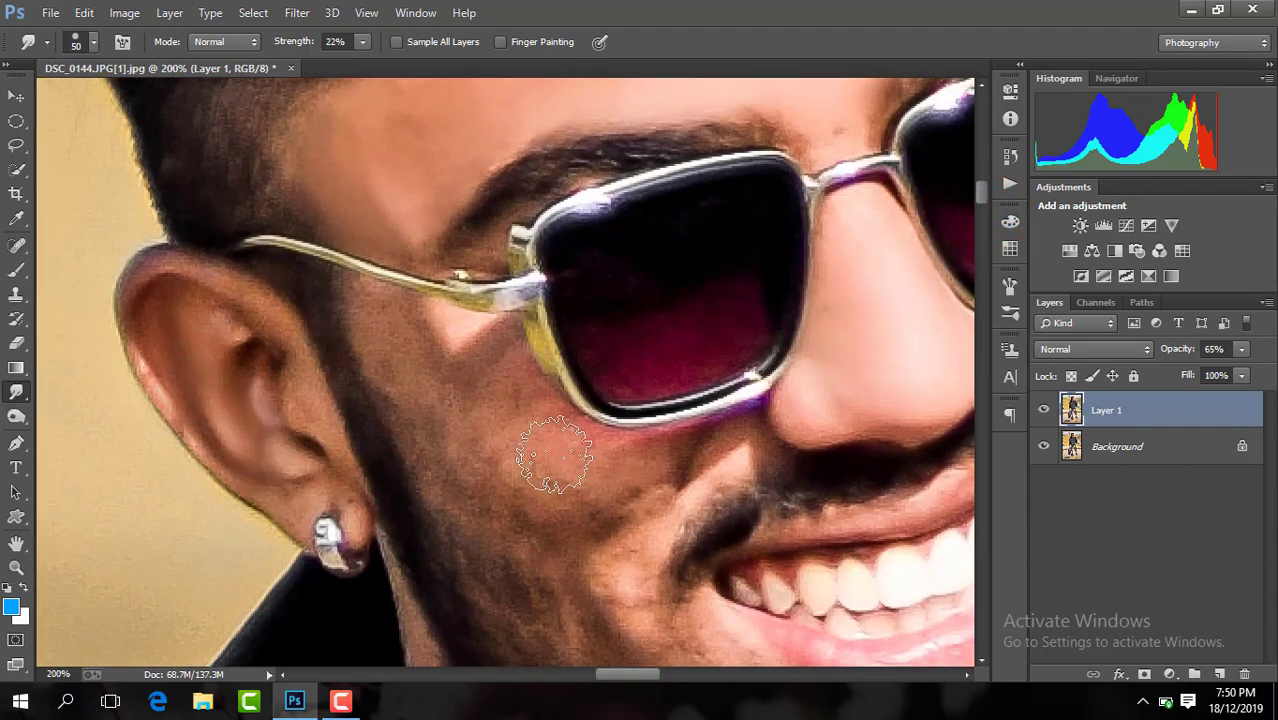
- Set the smudge brush to 68 px and smooth the cheek from below the sunglasses to the corner of the mouth
click(95, 44)
click(138, 102)
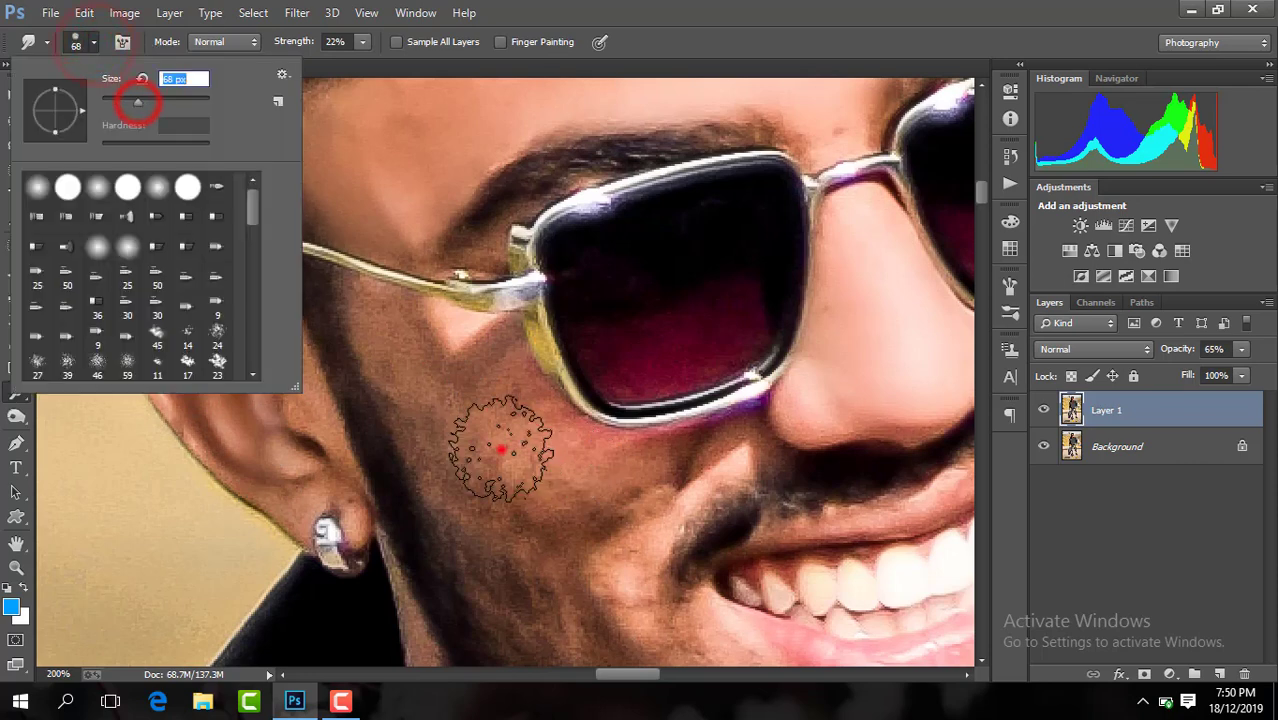
mouse_move(502, 448)
mouse_down()
mouse_move(501, 432)
mouse_move(388, 337)
mouse_move(434, 399)
mouse_move(599, 505)
mouse_move(513, 459)
mouse_up()
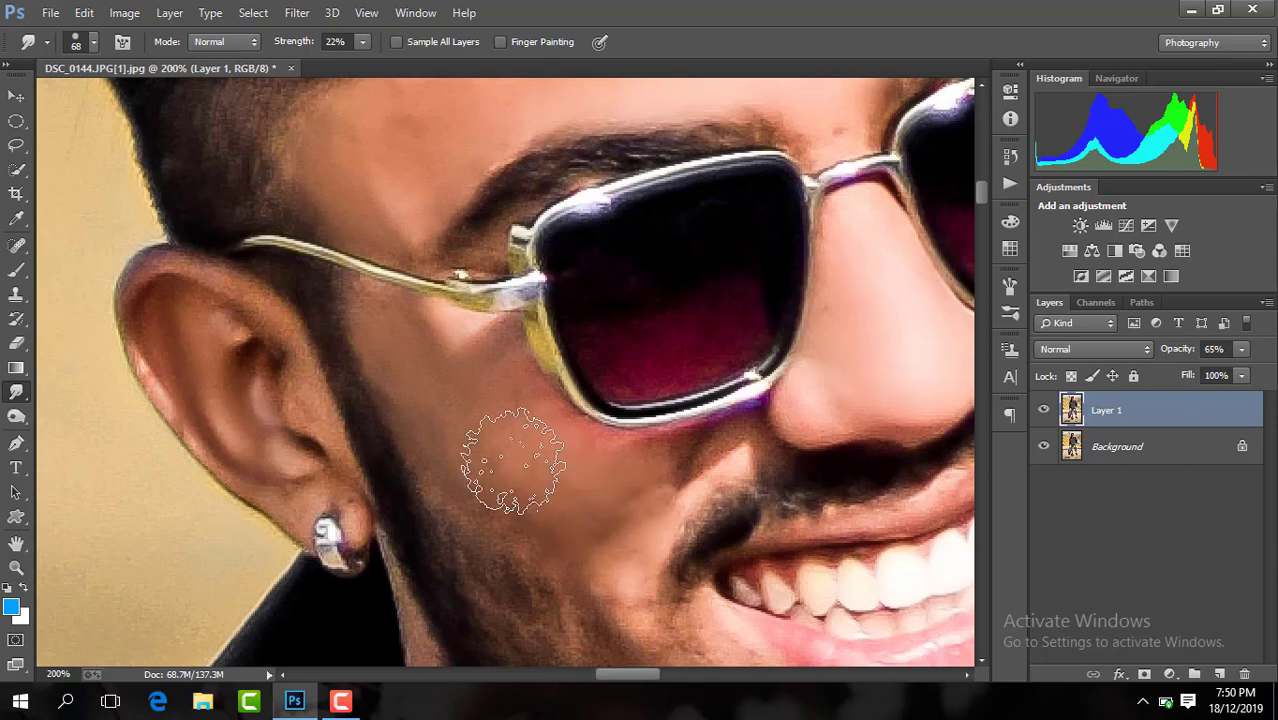
mouse_move(420, 383)
mouse_down()
mouse_move(476, 362)
mouse_move(485, 399)
mouse_move(585, 514)
mouse_move(641, 484)
mouse_up()
drag(628, 673, 652, 673)
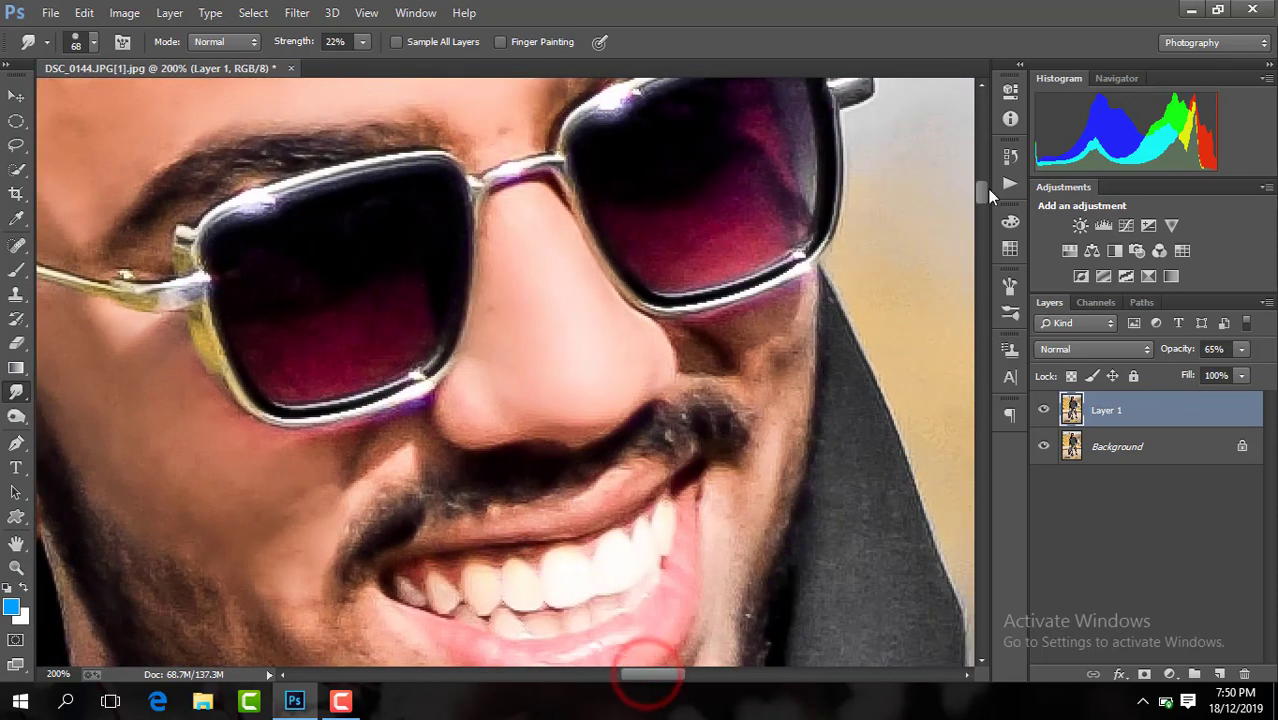
drag(984, 189, 984, 207)
drag(288, 317, 280, 311)
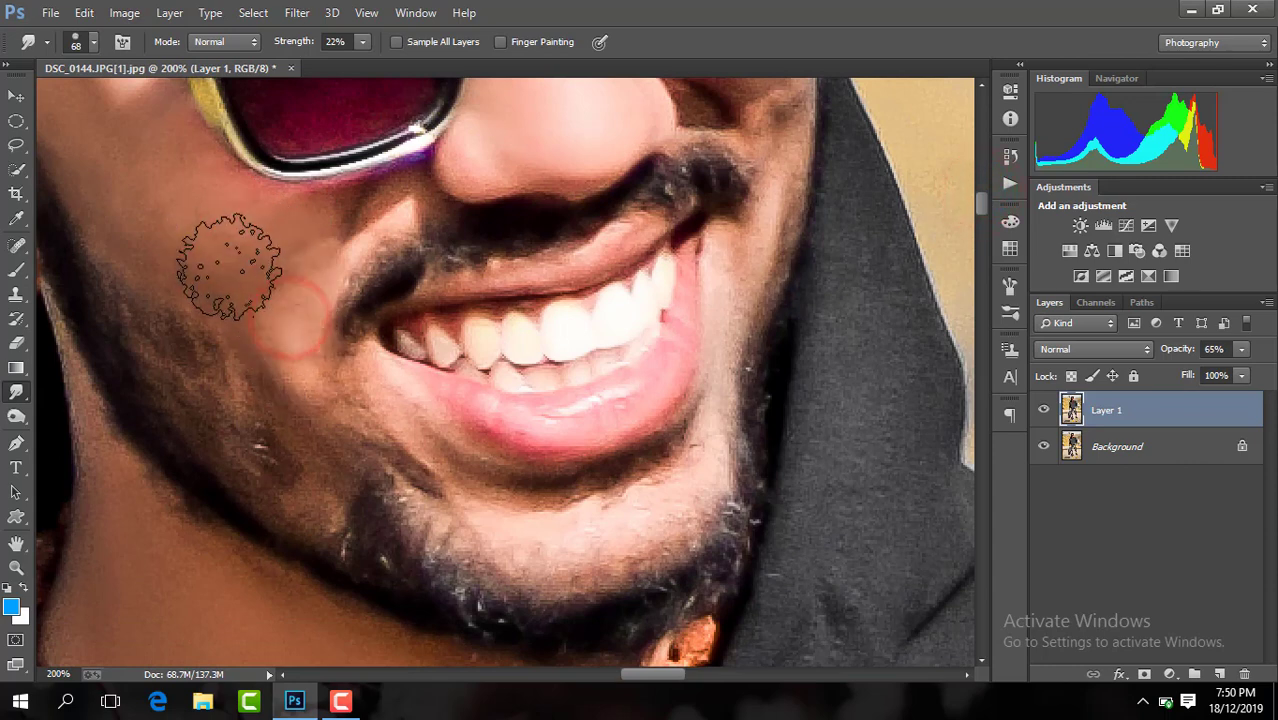
- Set the smudge brush to 52 px and smooth the chin below the lips and the cheek beside the moustache
click(94, 42)
drag(138, 105, 126, 105)
click(467, 485)
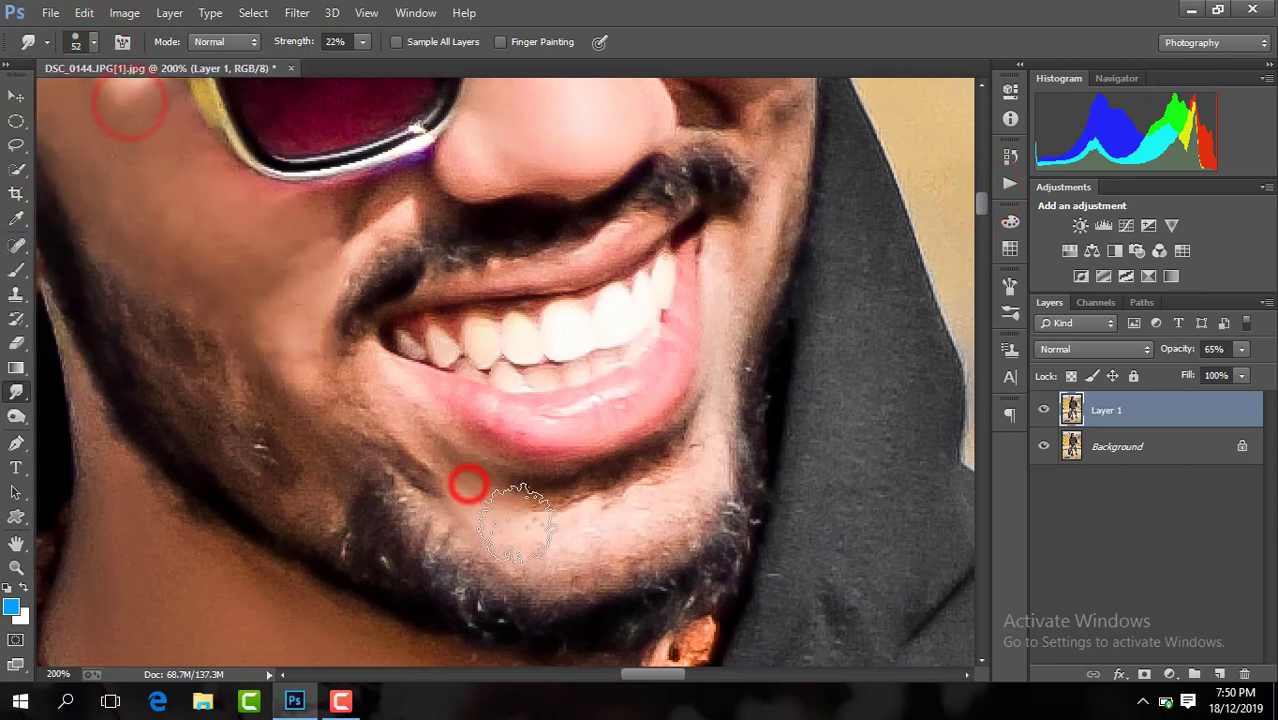
click(645, 517)
click(280, 303)
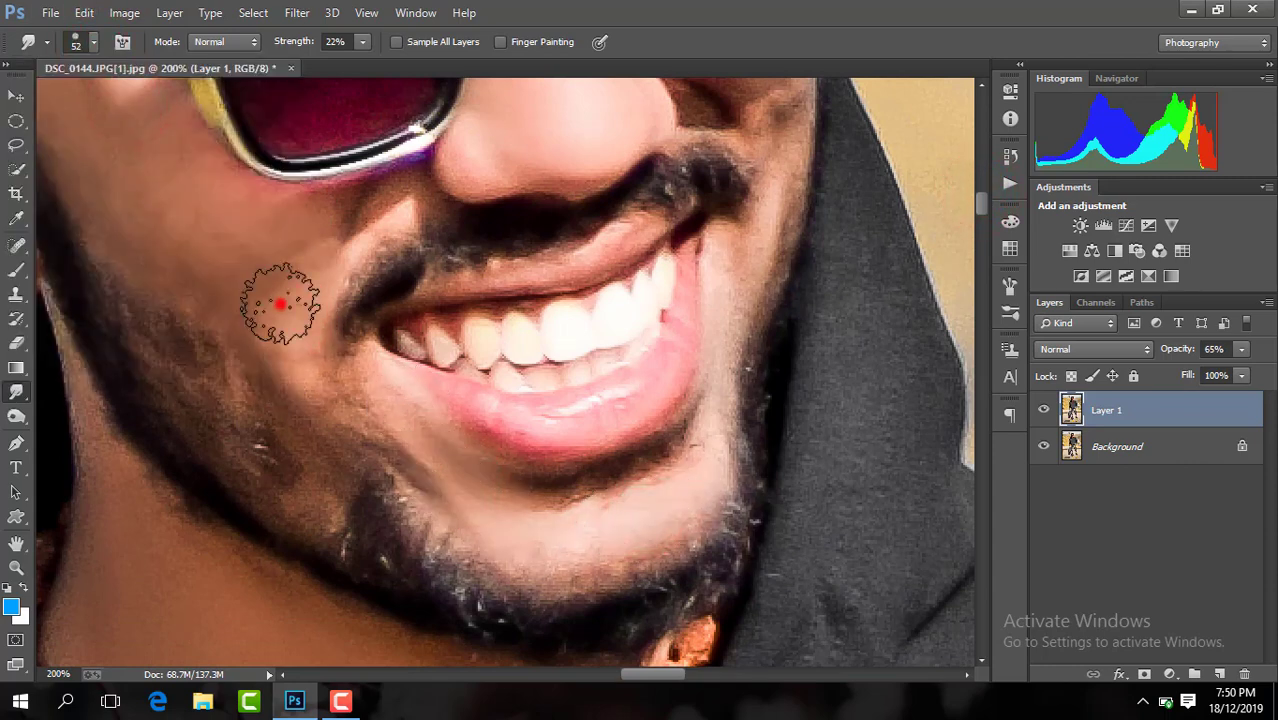
click(295, 220)
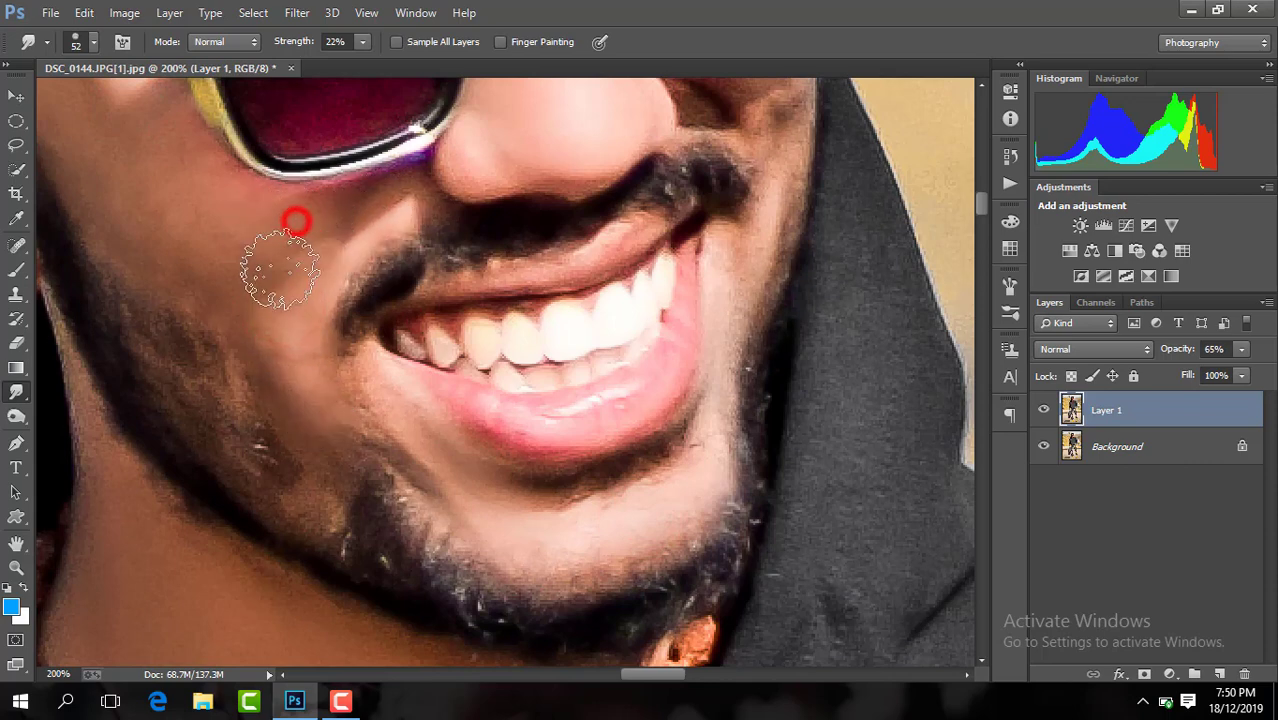
- Smooth the narrow cheek next to the hood and the skin below the adjacent sunglasses lens with the 52 px brush
click(777, 166)
click(748, 289)
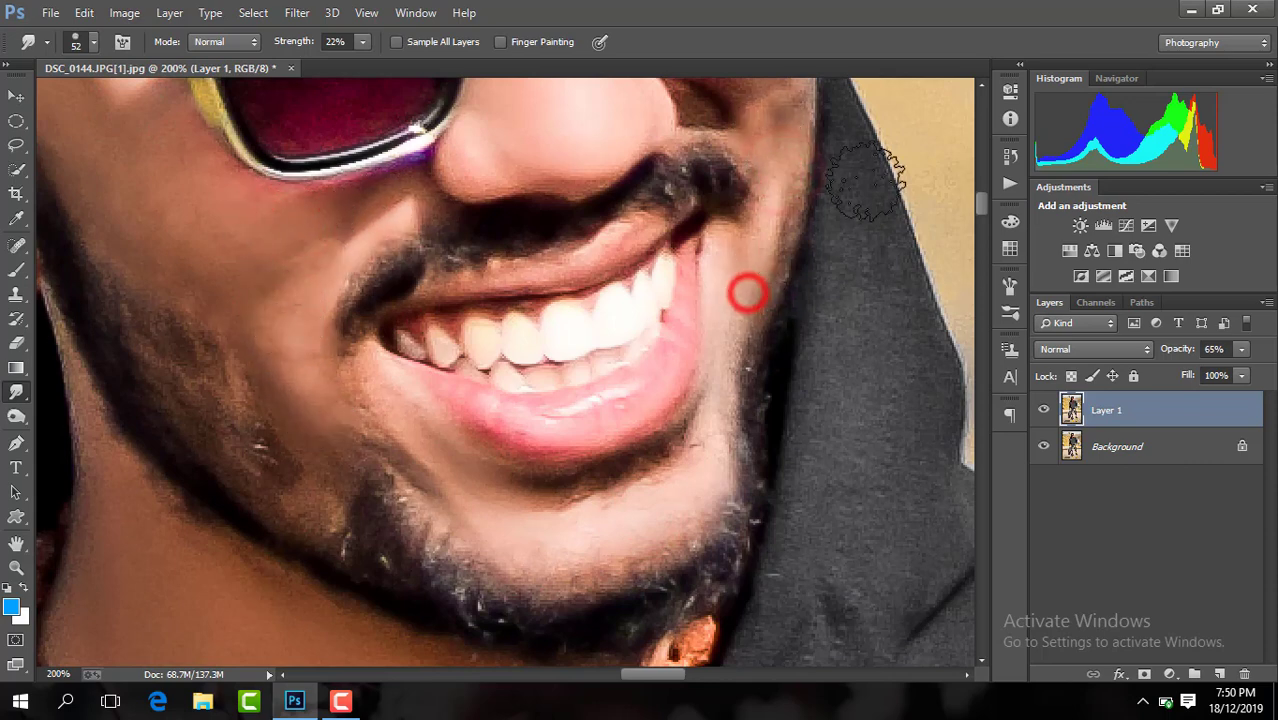
drag(981, 208, 981, 193)
click(756, 408)
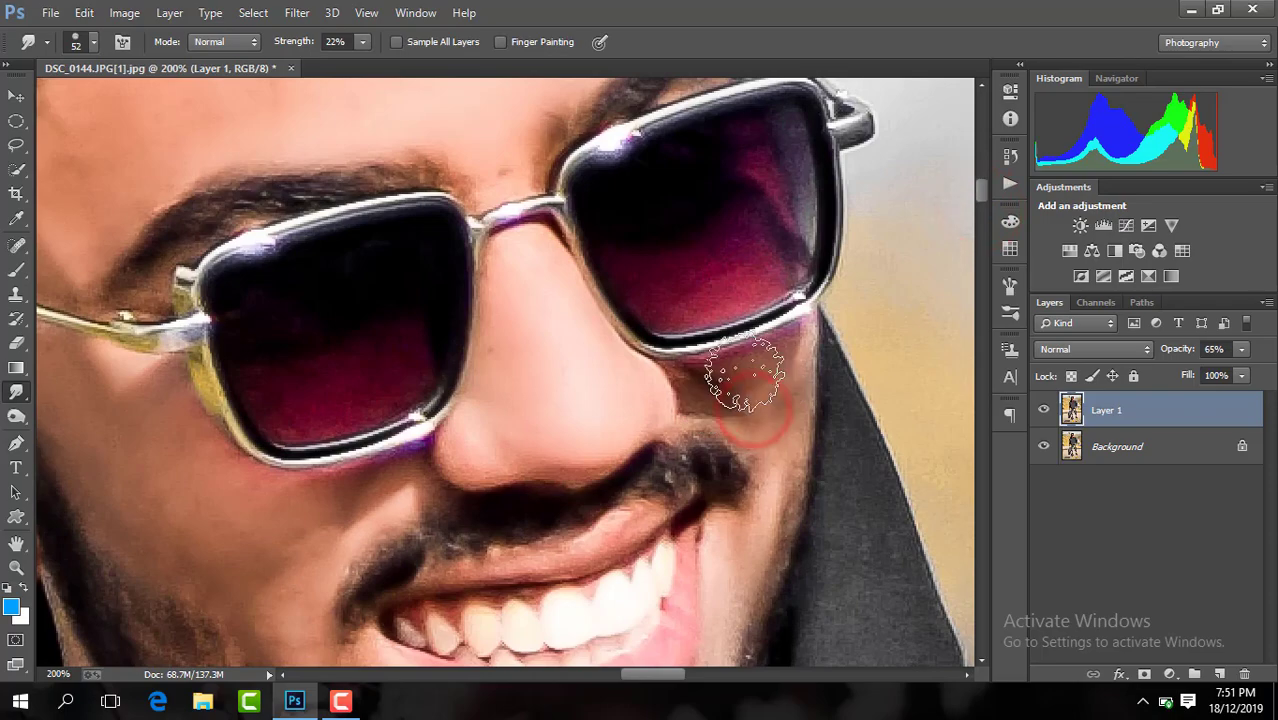
key(ctrl+minus)
key(ctrl+minus)
key(ctrl+minus)
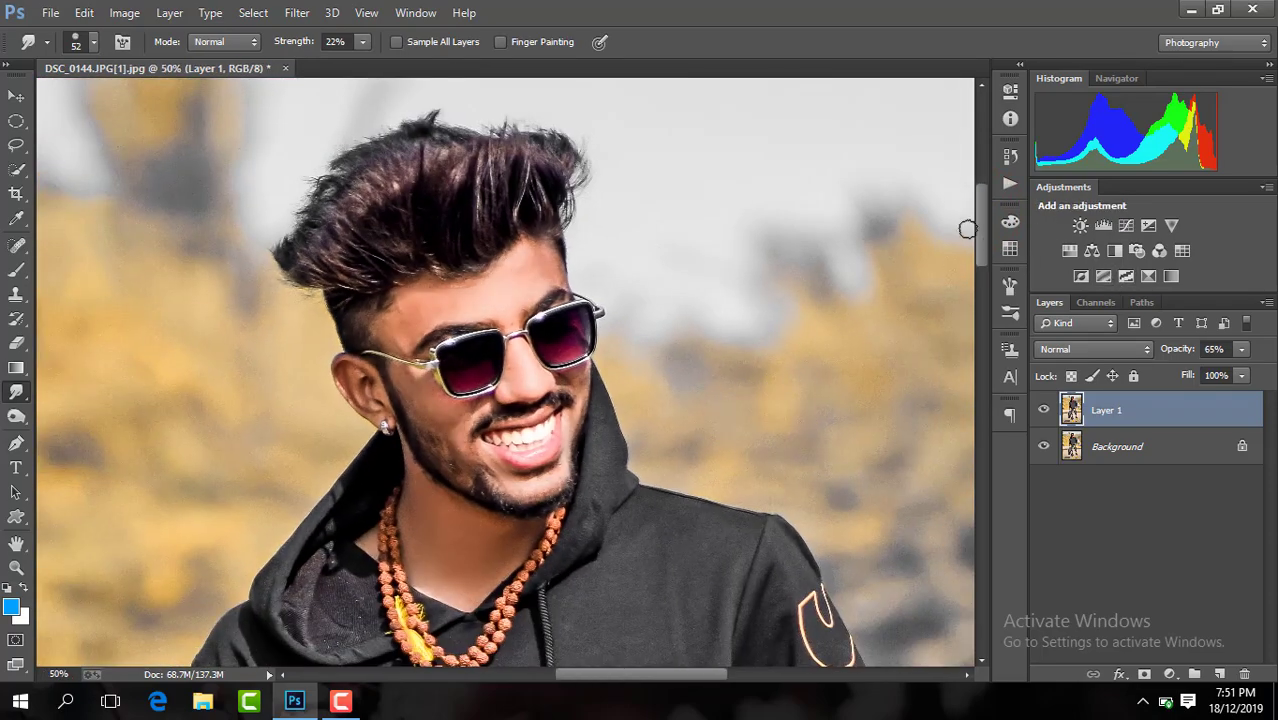
- Flatten the smoothed Layer 1 into the background and duplicate the background onto a new layer
key(ctrl+minus)
mouse_move(982, 243)
mouse_down()
mouse_move(983, 278)
mouse_move(981, 231)
mouse_up()
key(ctrl+plus)
key(ctrl+plus)
key(ctrl+plus)
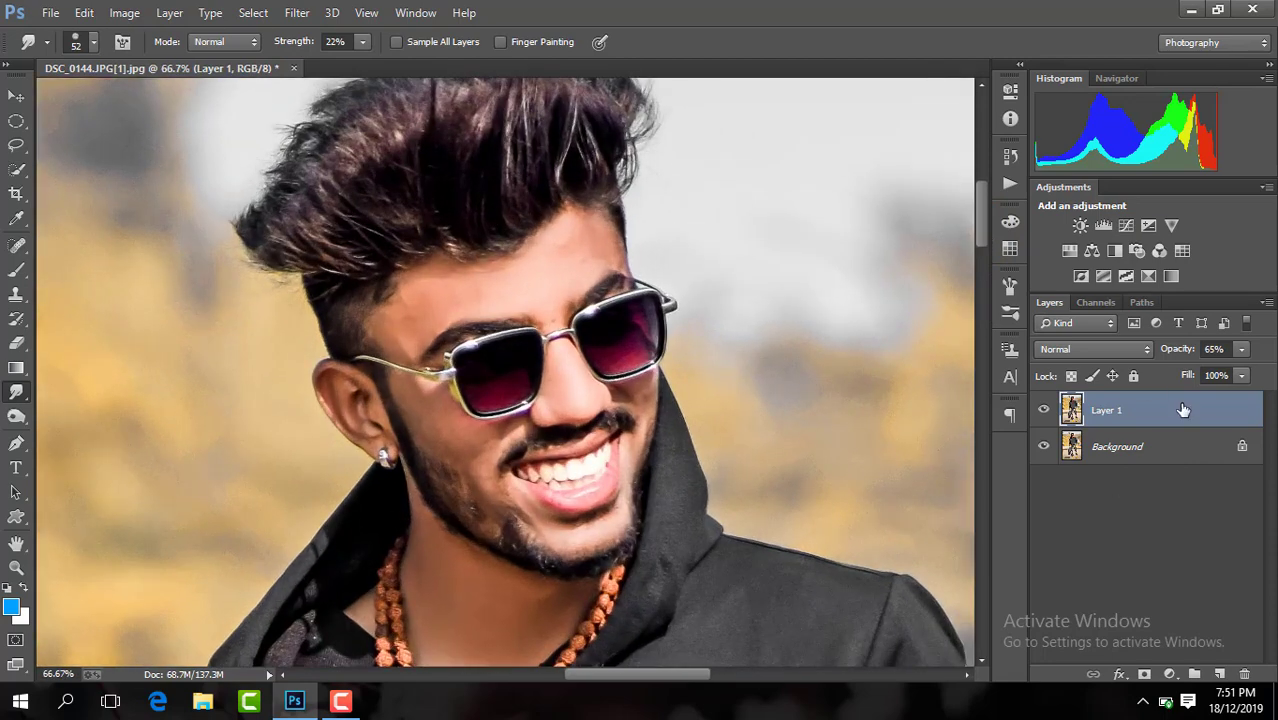
right_click(1183, 410)
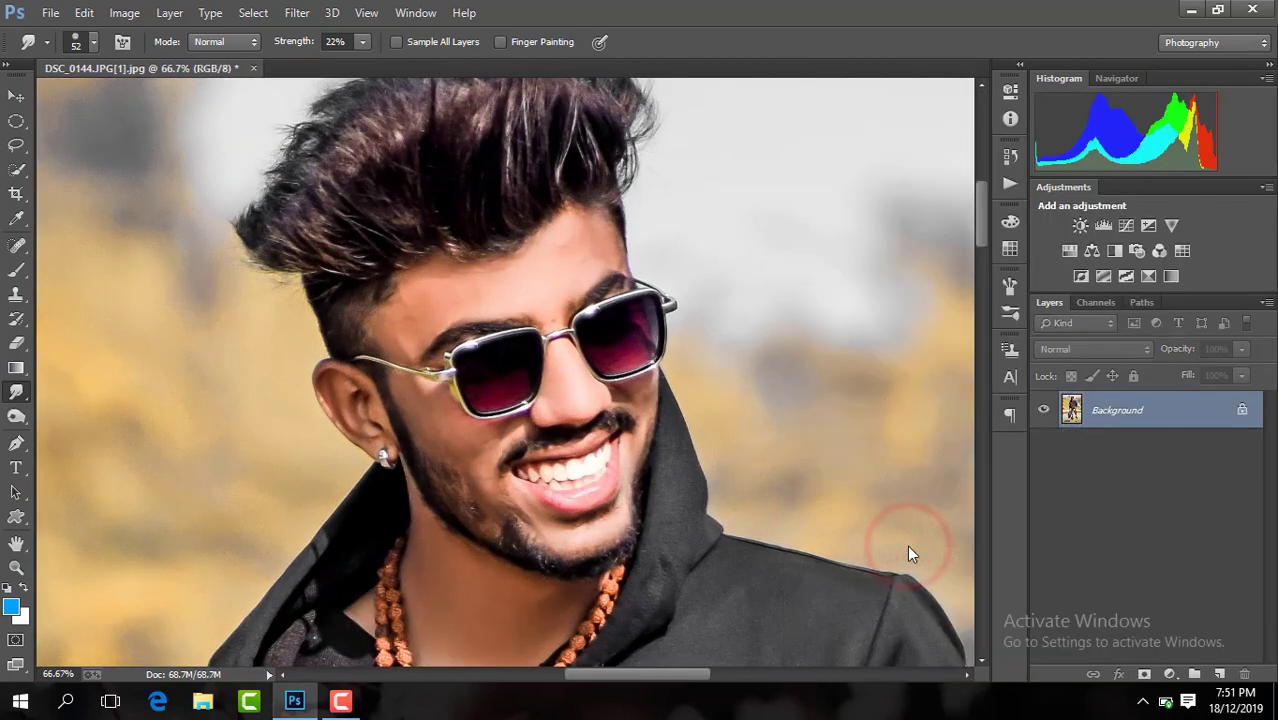
key(ctrl+j)
key(ctrl+plus)
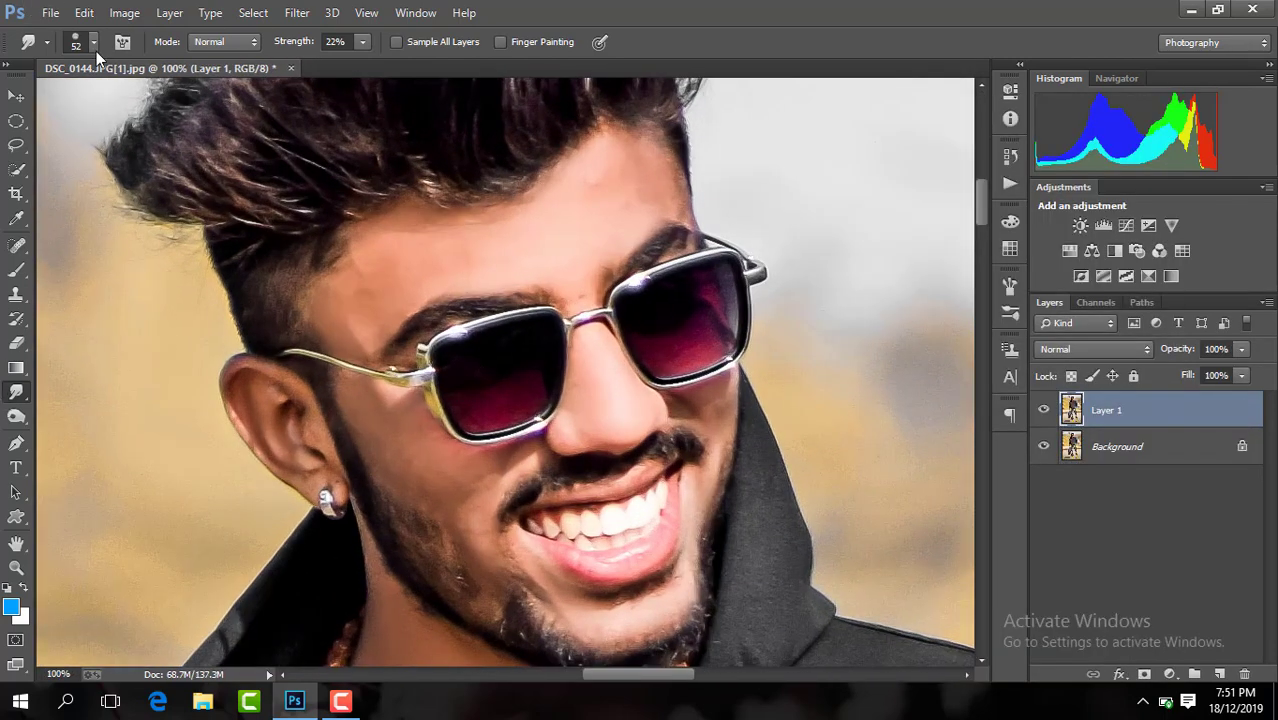
- Set the new layer's opacity to 50% and smooth the whole forehead with a 99 px smudge brush
click(94, 43)
click(1217, 349)
mouse_move(579, 237)
mouse_down()
mouse_move(574, 257)
mouse_move(626, 209)
mouse_up()
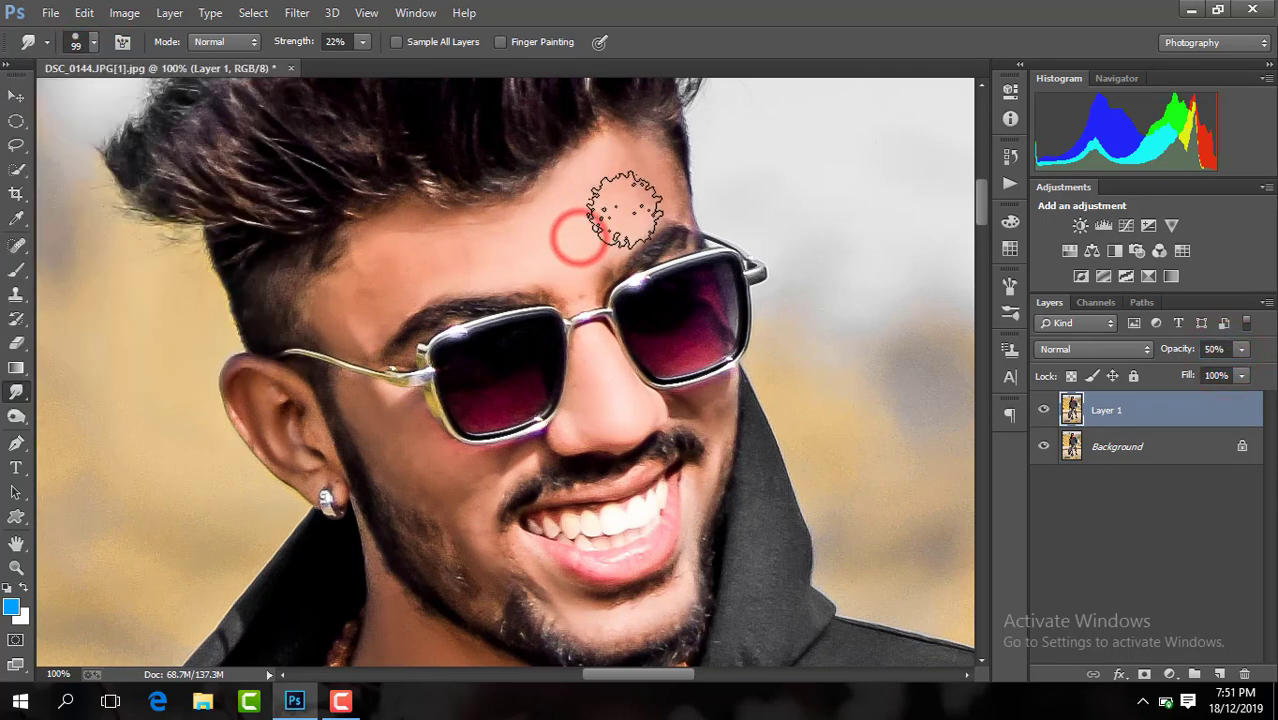
drag(441, 254, 388, 277)
drag(379, 297, 354, 308)
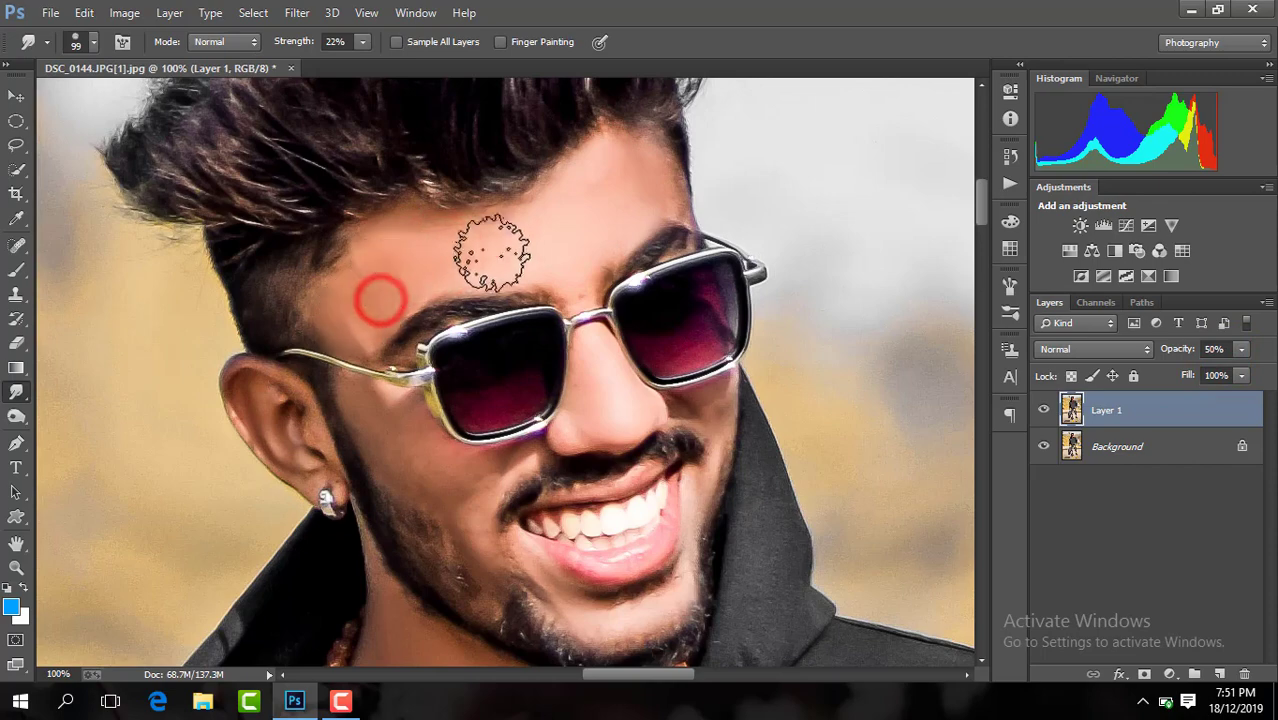
drag(499, 256, 539, 234)
- Smooth the nose and the cheek below the sunglasses lens with the 99 px smudge brush
drag(616, 406, 584, 397)
drag(420, 455, 397, 434)
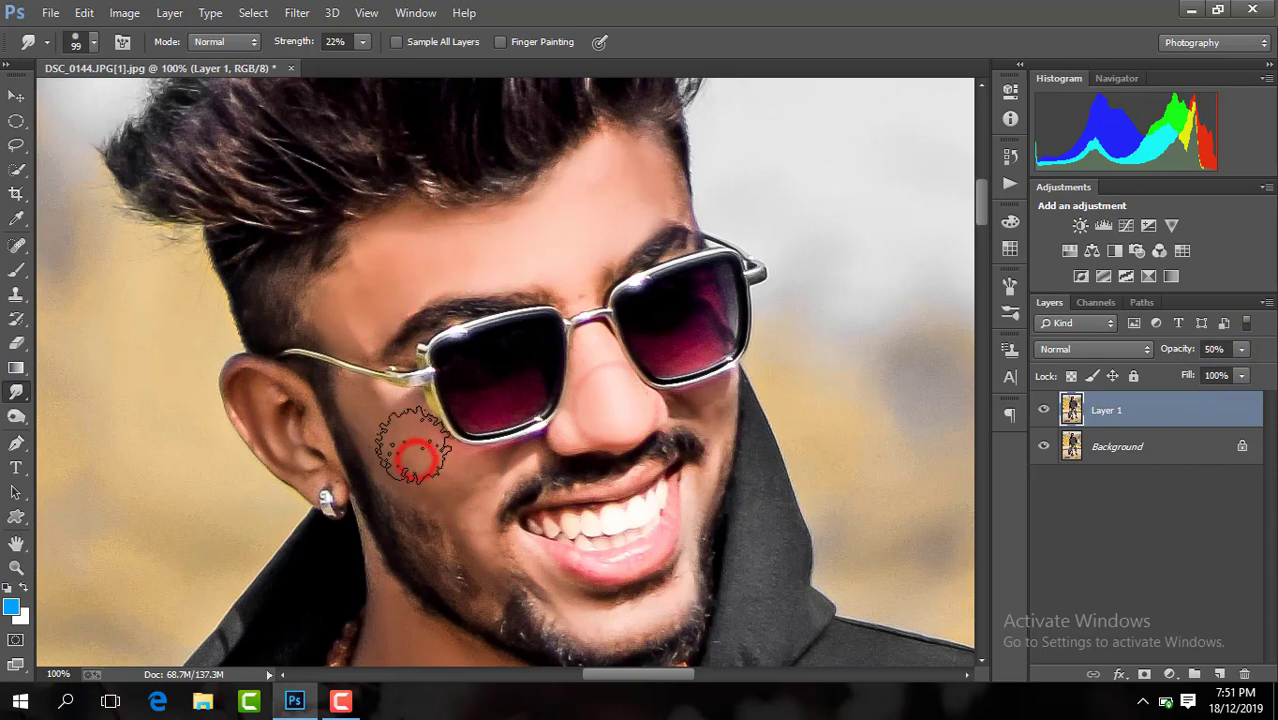
drag(457, 483, 418, 444)
drag(411, 441, 381, 424)
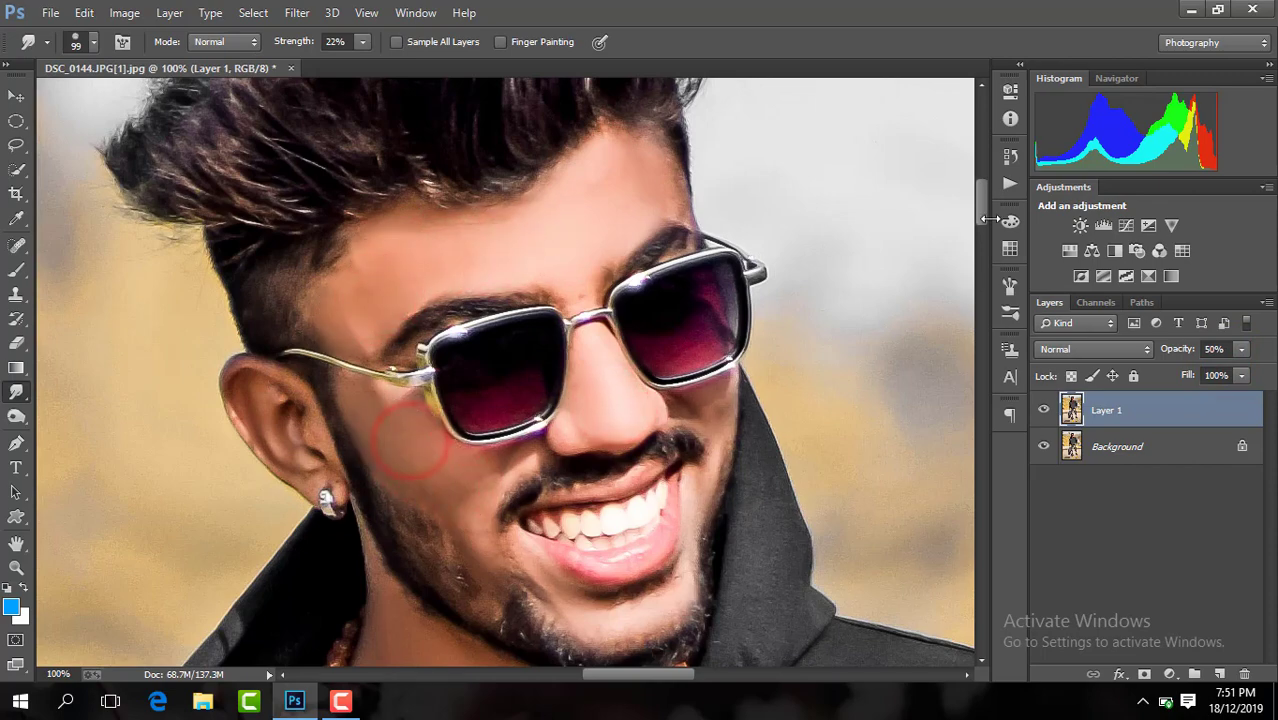
- Set the smudge brush to 76 px and smooth the cheek down to the beard and the tip of the nose
drag(985, 214, 985, 238)
click(89, 47)
click(143, 102)
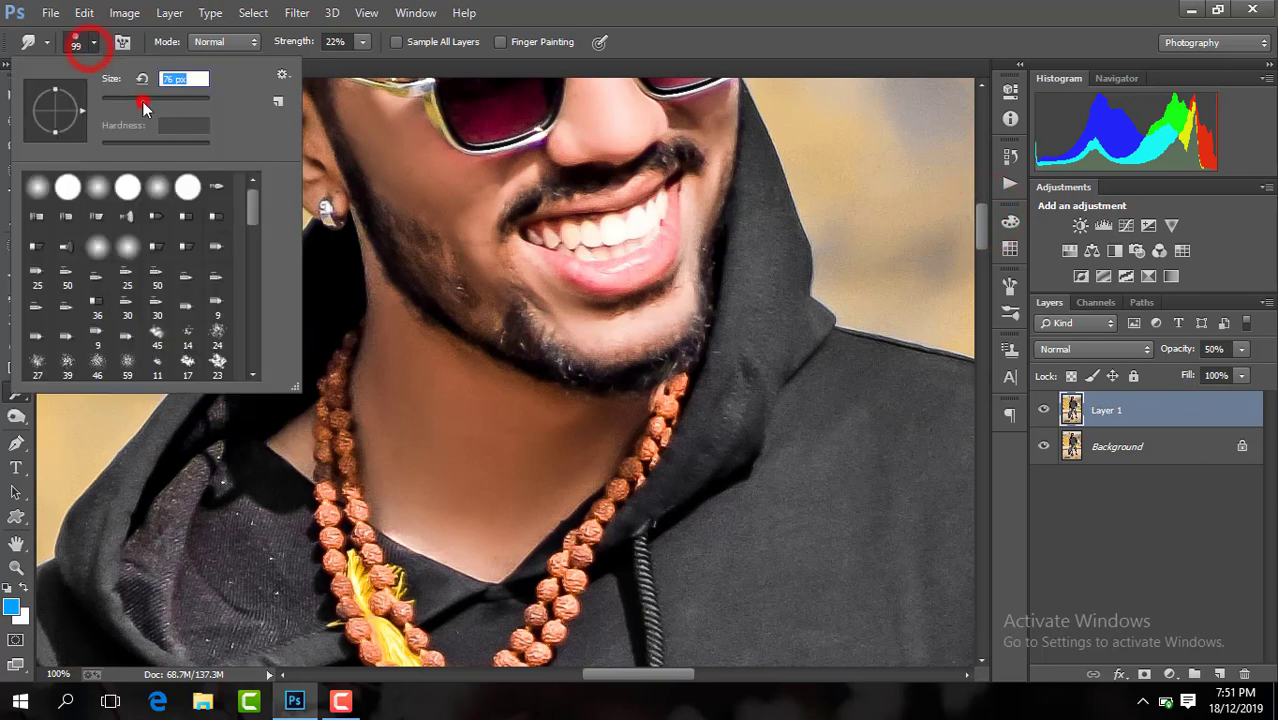
mouse_move(470, 191)
mouse_down()
mouse_move(472, 219)
mouse_move(494, 180)
mouse_move(391, 157)
mouse_up()
drag(455, 188, 432, 168)
drag(485, 217, 470, 228)
drag(607, 121, 593, 128)
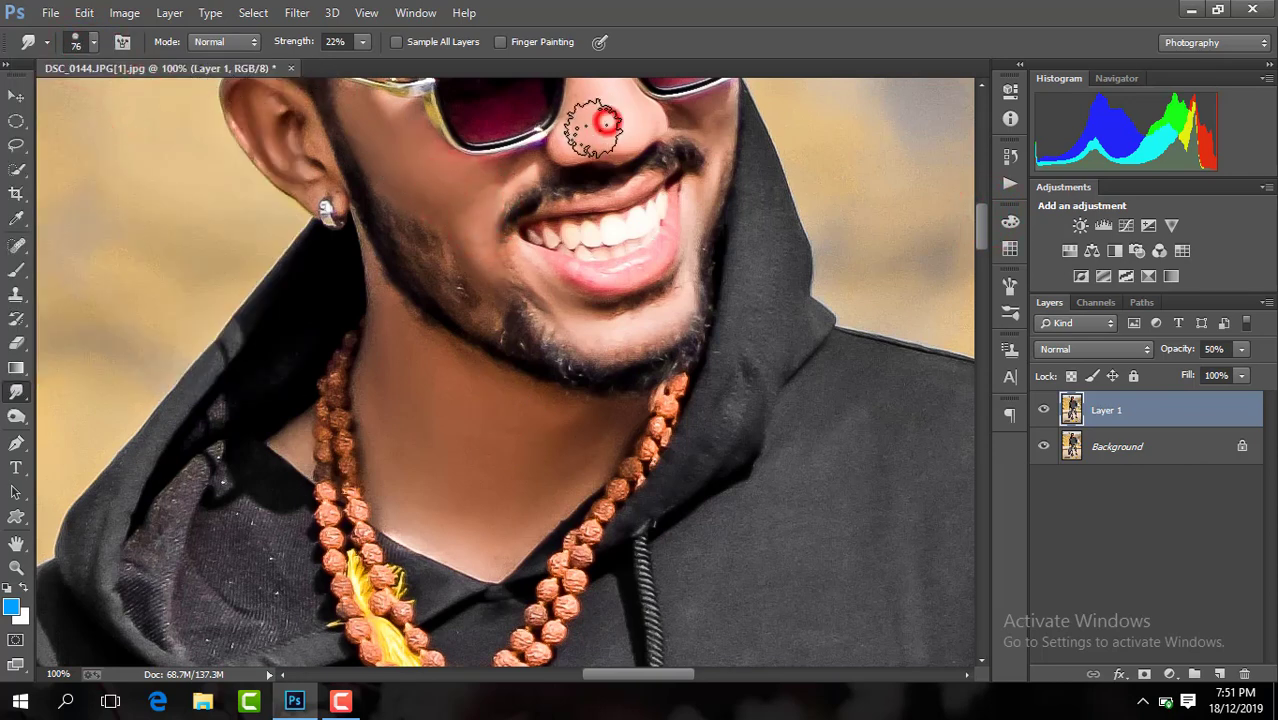
- Set the smudge brush to 54 px and smooth the cheek beside the hood, the chin below the lips and the other cheek
click(92, 45)
click(131, 102)
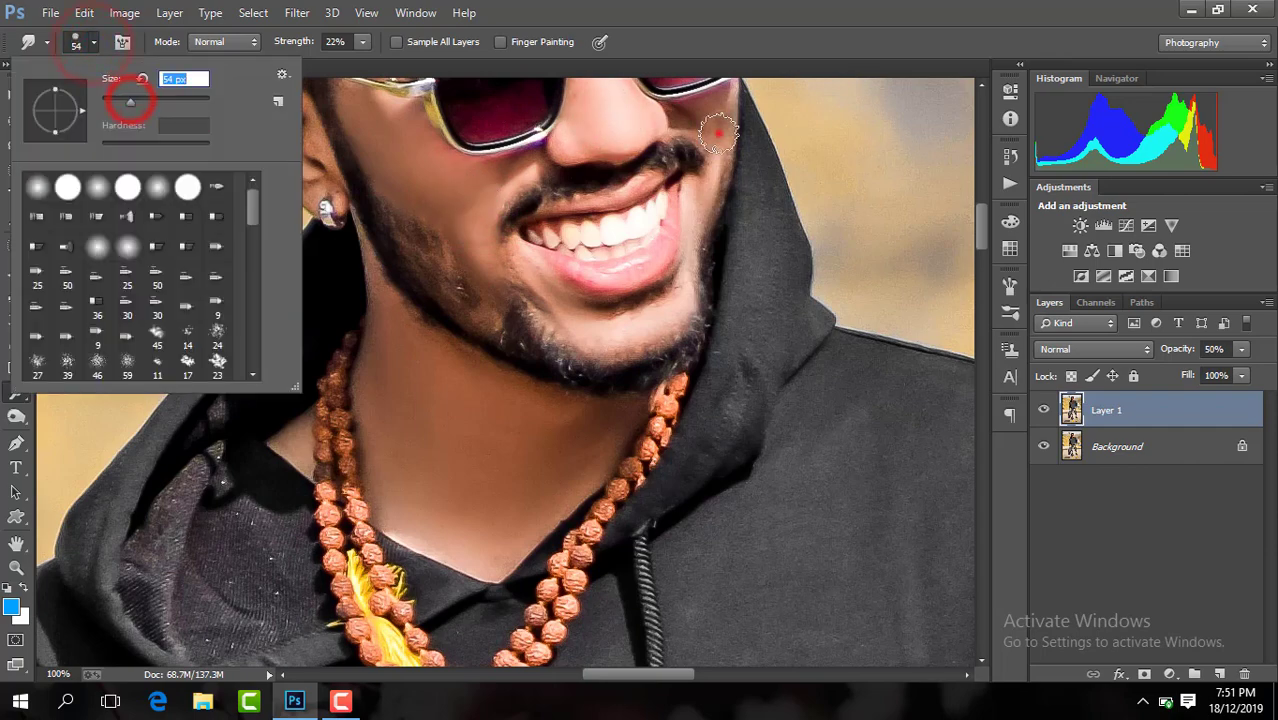
click(718, 128)
mouse_move(669, 313)
mouse_down()
mouse_move(573, 320)
mouse_move(554, 301)
mouse_up()
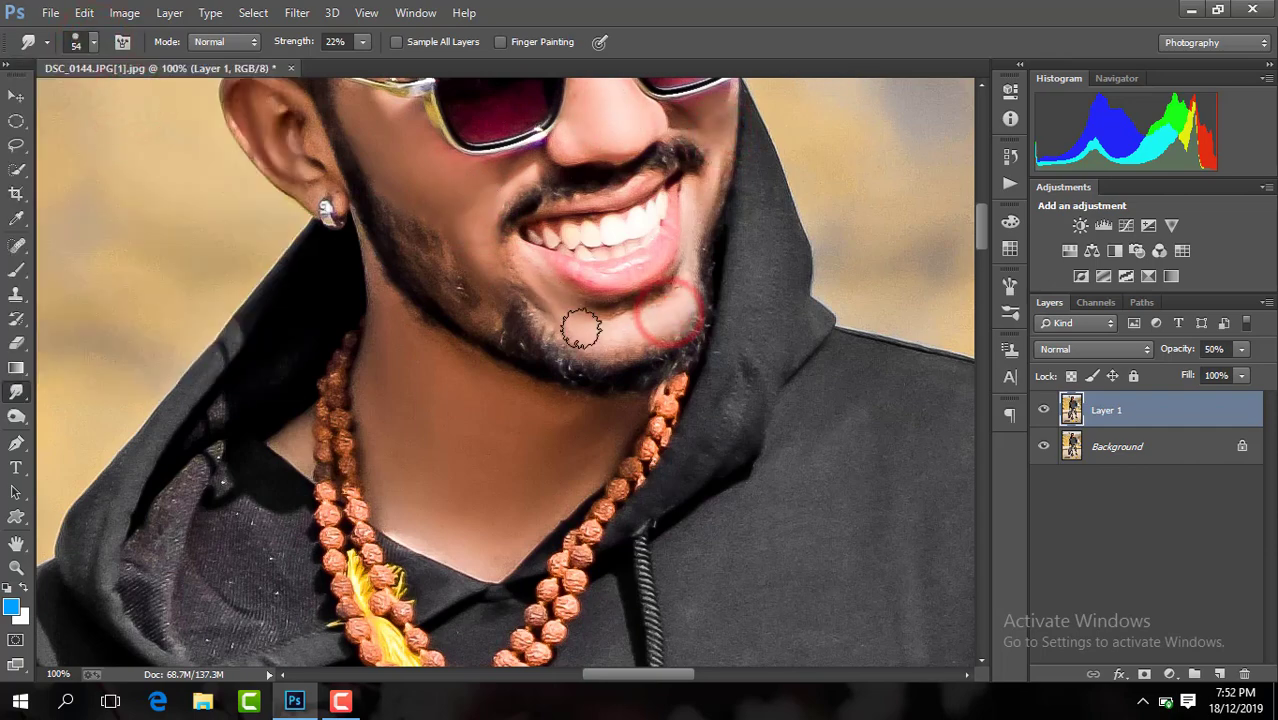
mouse_move(627, 328)
mouse_down()
mouse_move(599, 335)
mouse_move(582, 316)
mouse_up()
key(ctrl+minus)
key(ctrl+minus)
key(ctrl+minus)
key(ctrl+plus)
key(ctrl+plus)
key(ctrl+plus)
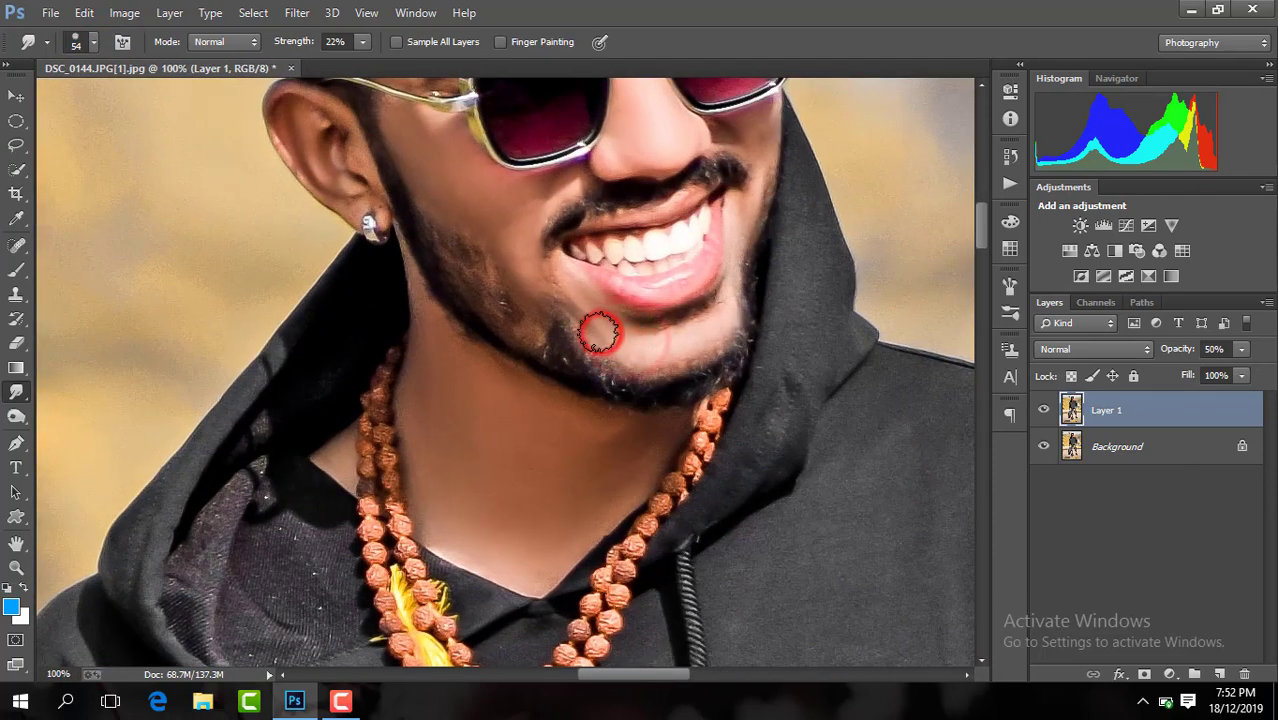
drag(521, 240, 498, 206)
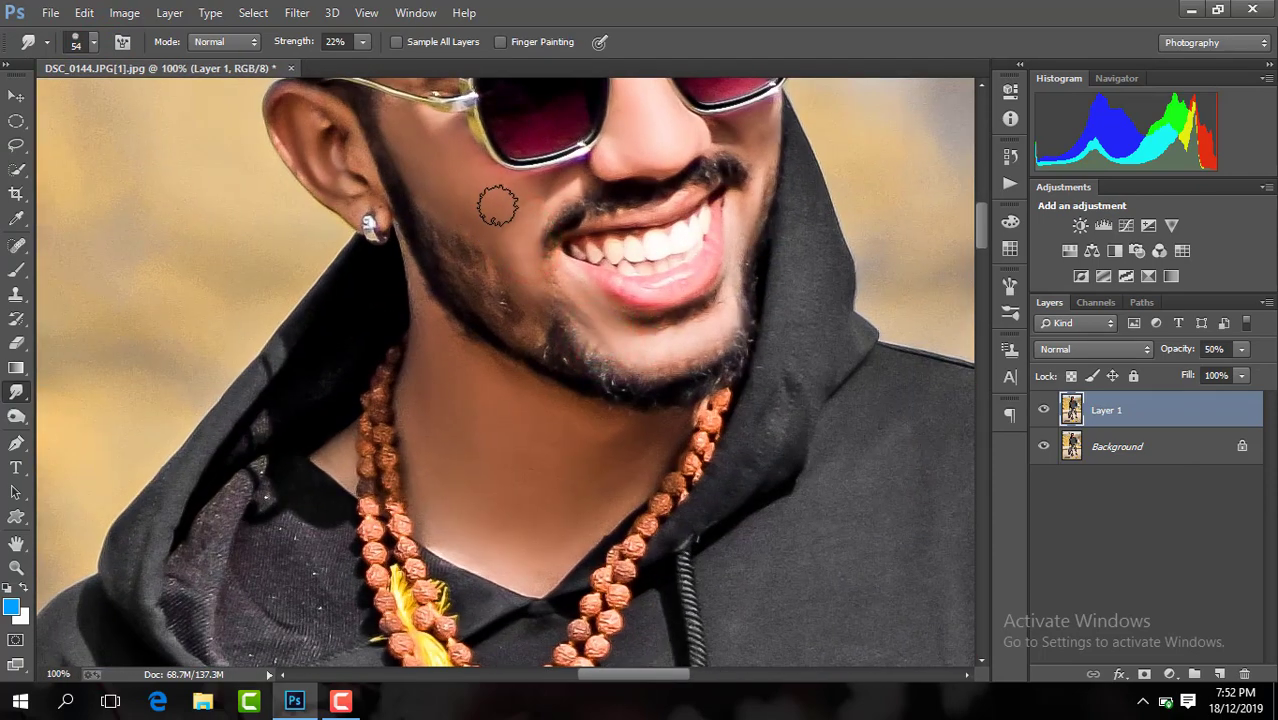
- Flatten the 50% opacity layer into the background and duplicate the flattened image as a new layer
key(ctrl+minus)
key(ctrl+minus)
key(ctrl+minus)
key(ctrl+minus)
key(ctrl+minus)
key(ctrl+minus)
key(ctrl+minus)
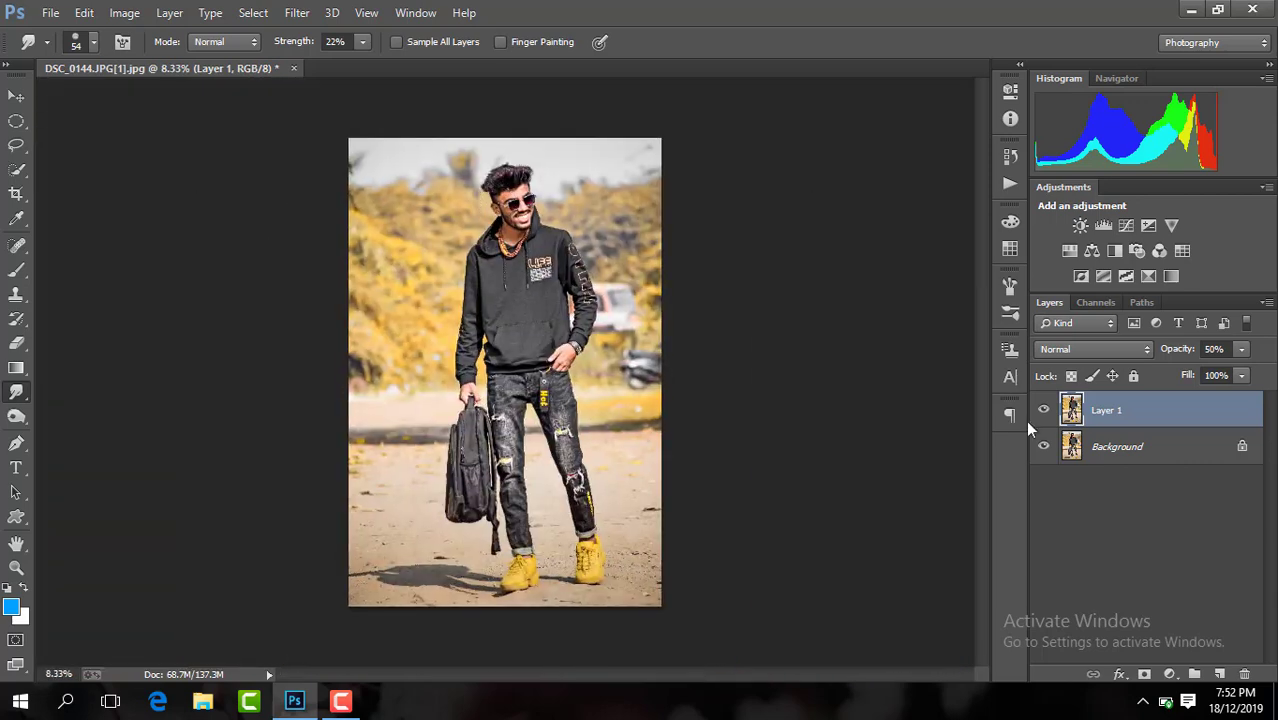
right_click(1166, 415)
click(873, 553)
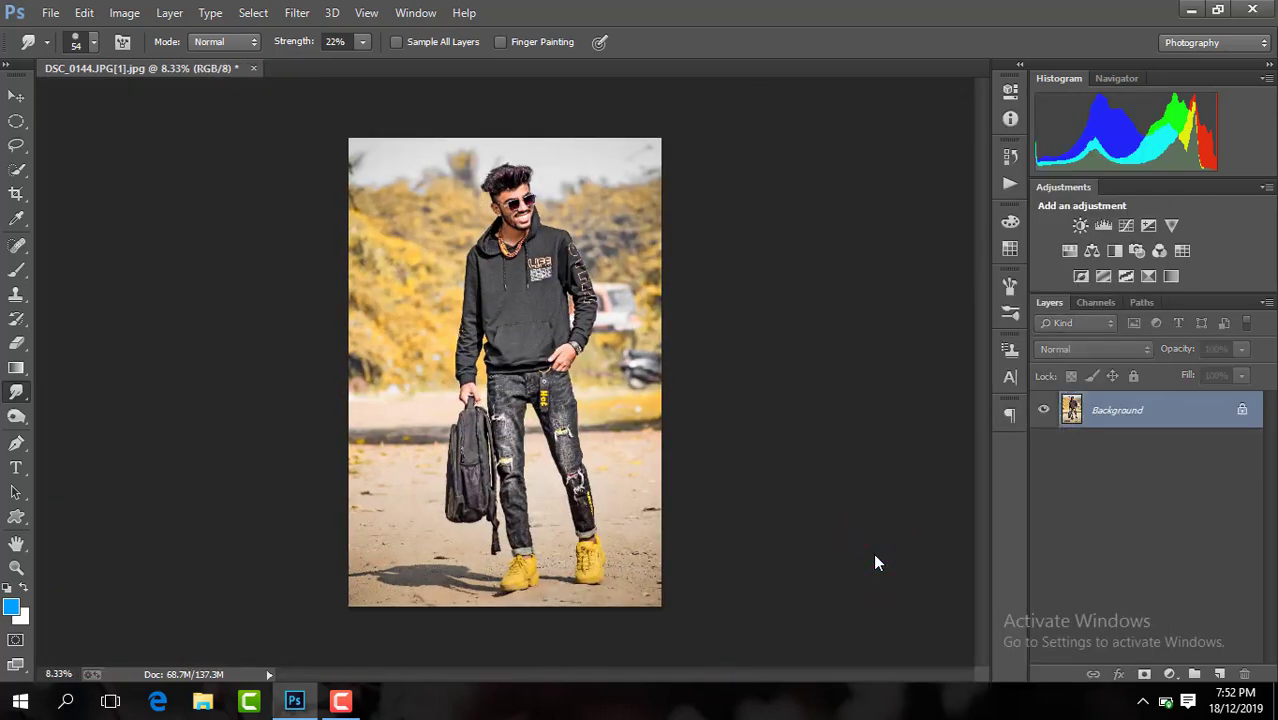
key(ctrl+j)
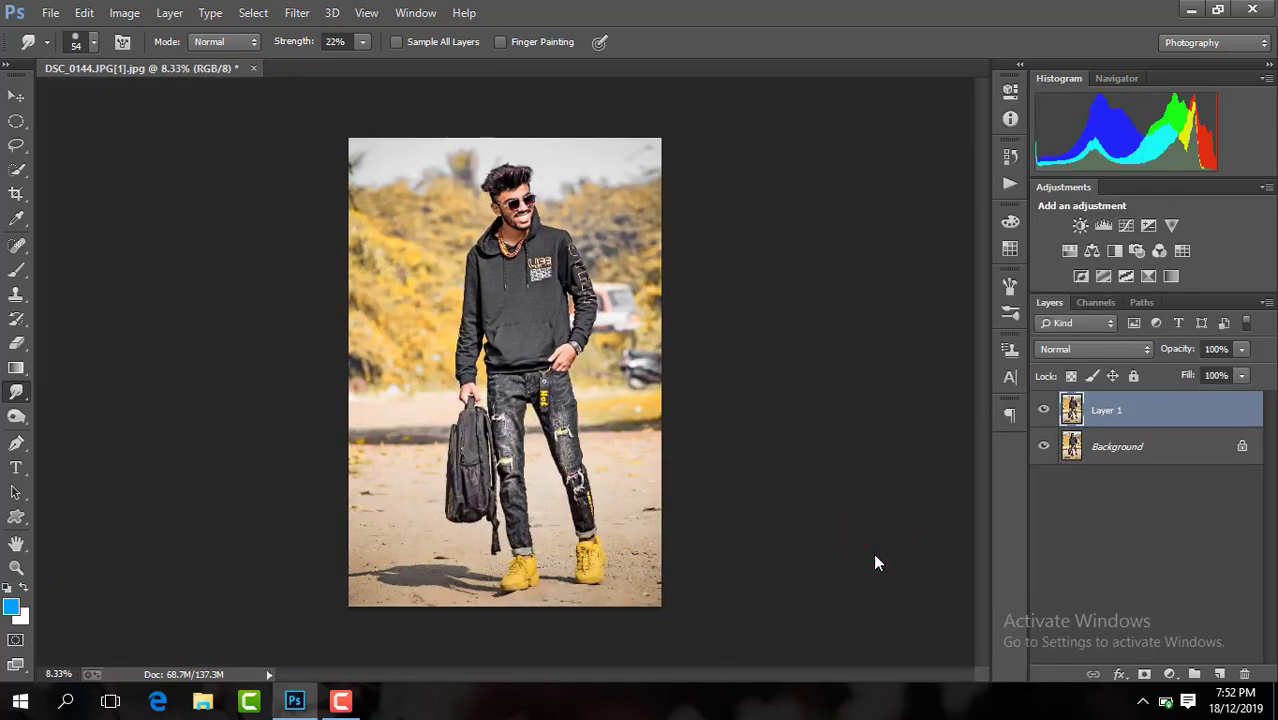
- Invert the colours of the duplicate layer and set its blend mode to Vivid Light
key(ctrl+plus)
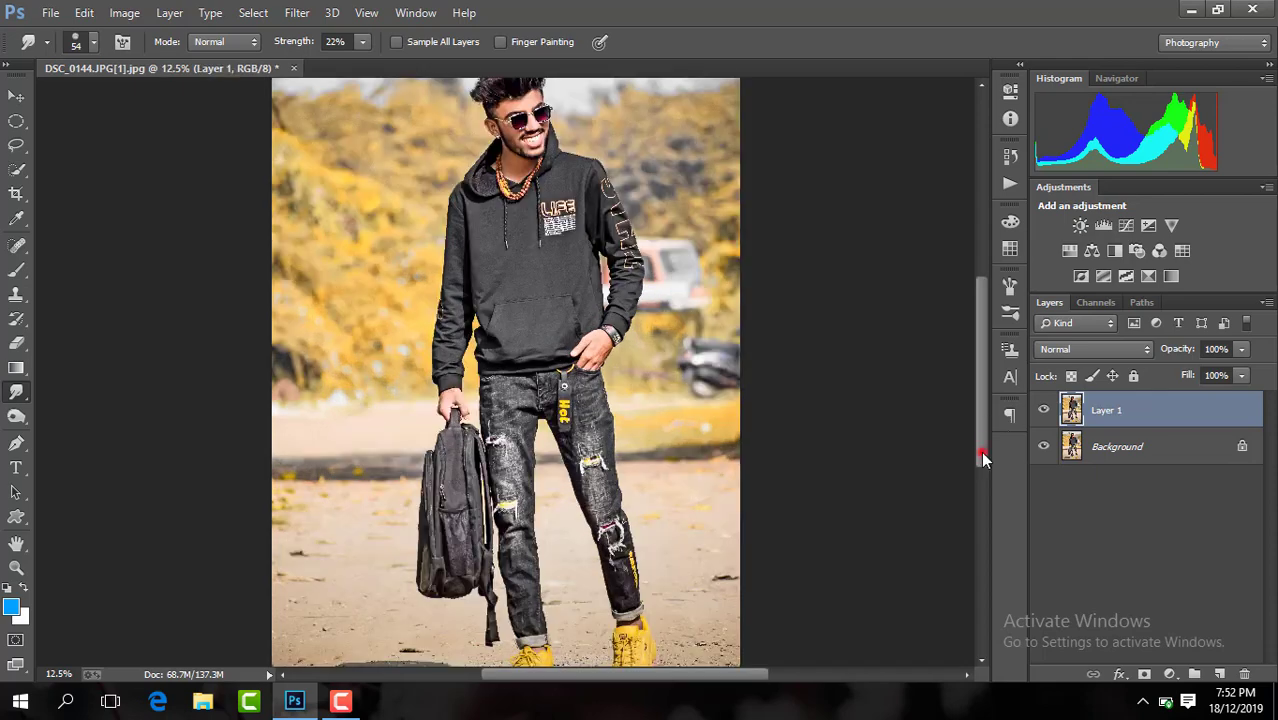
drag(978, 448, 980, 403)
key(ctrl+i)
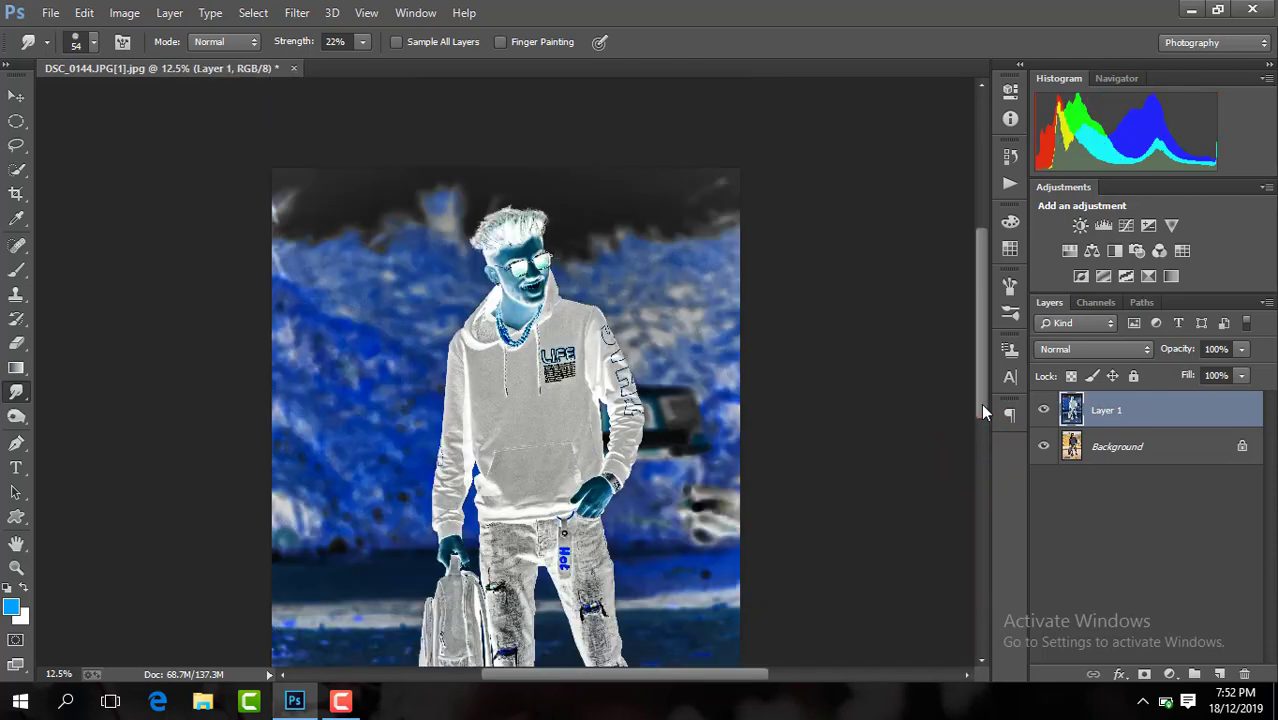
click(1094, 349)
click(1090, 322)
click(1075, 278)
- Apply a High Pass filter with a radius of 8.8 pixels to the inverted layer
click(297, 12)
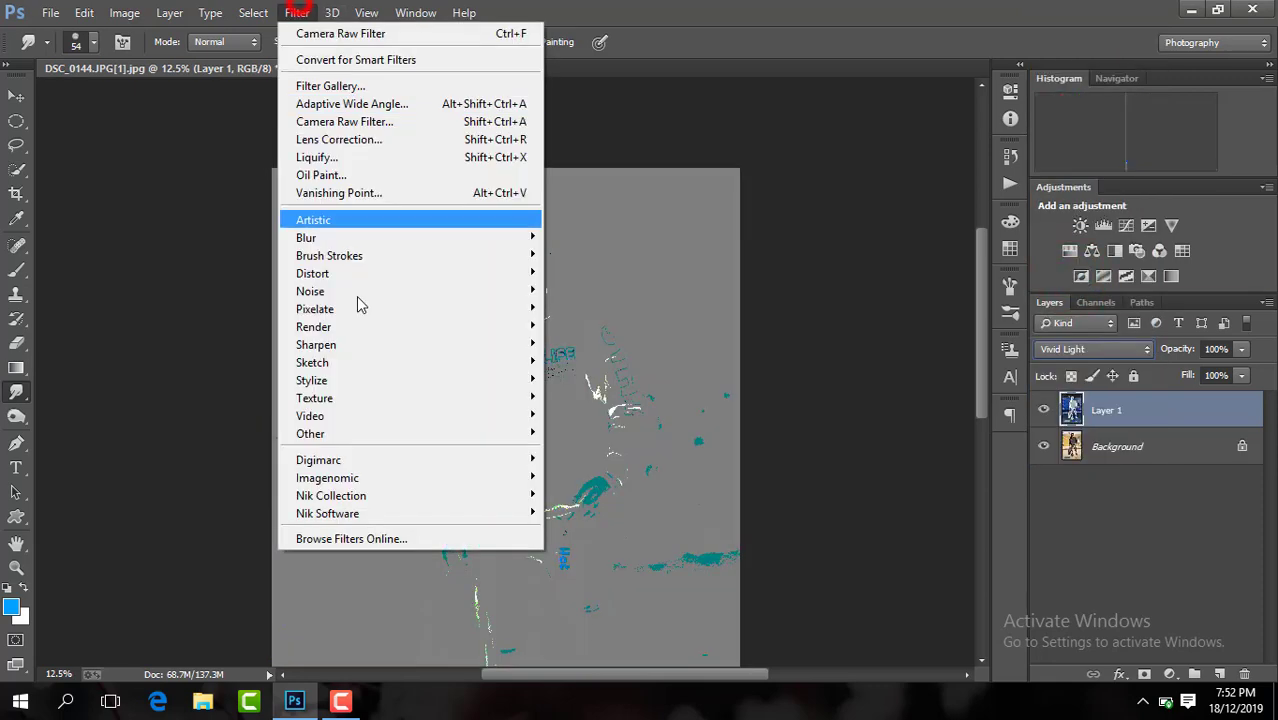
click(588, 455)
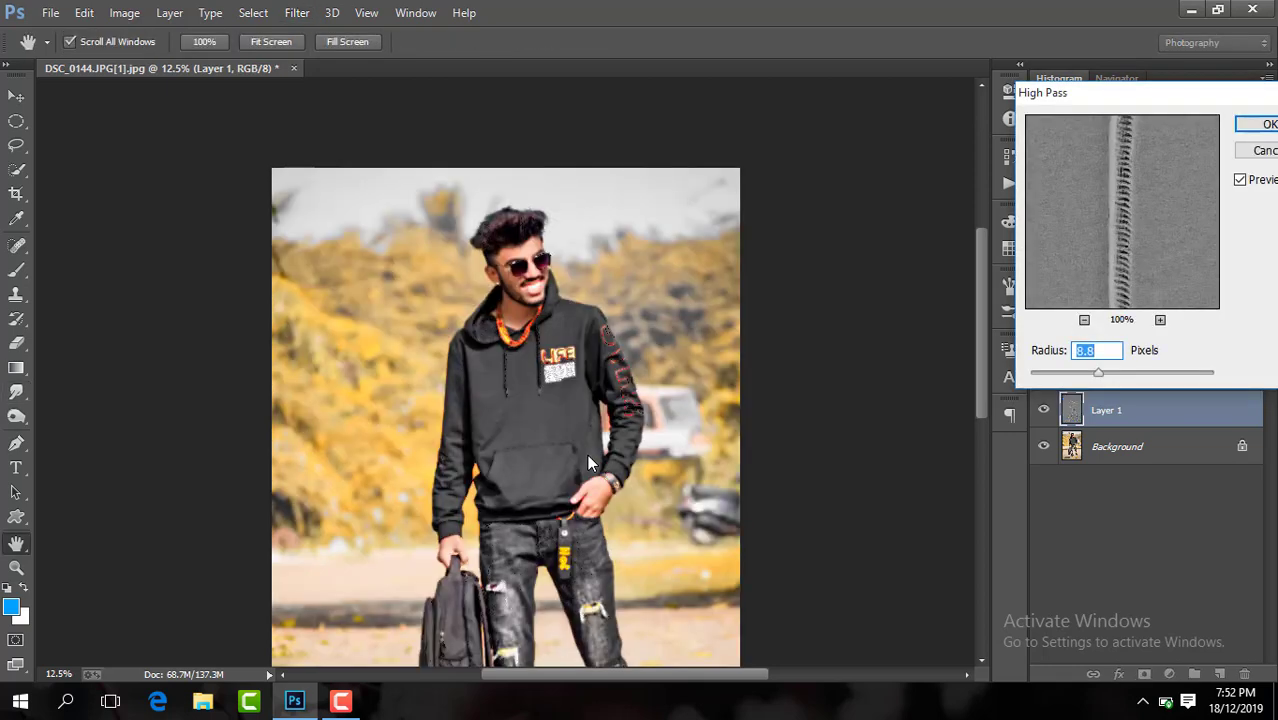
key(Return)
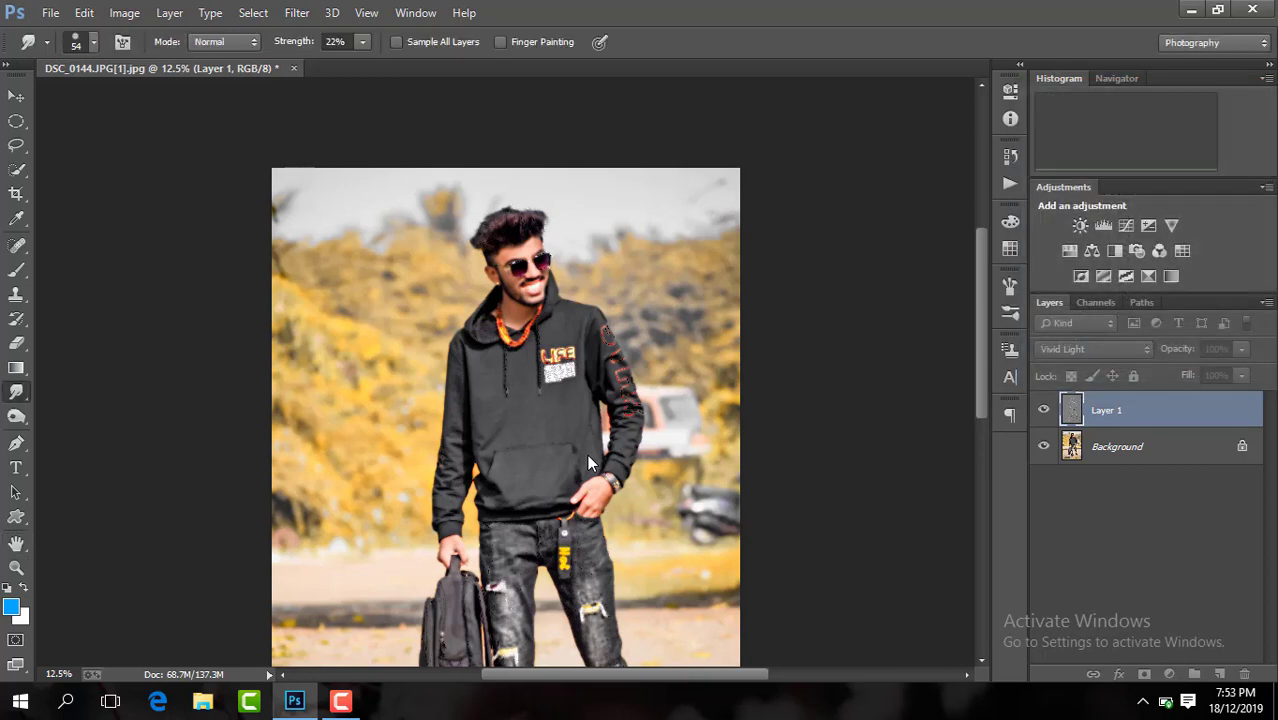
- Apply a Gaussian Blur with a radius below 6.8 pixels to the Vivid Light layer, checking the preview on the face
click(311, 15)
mouse_move(365, 247)
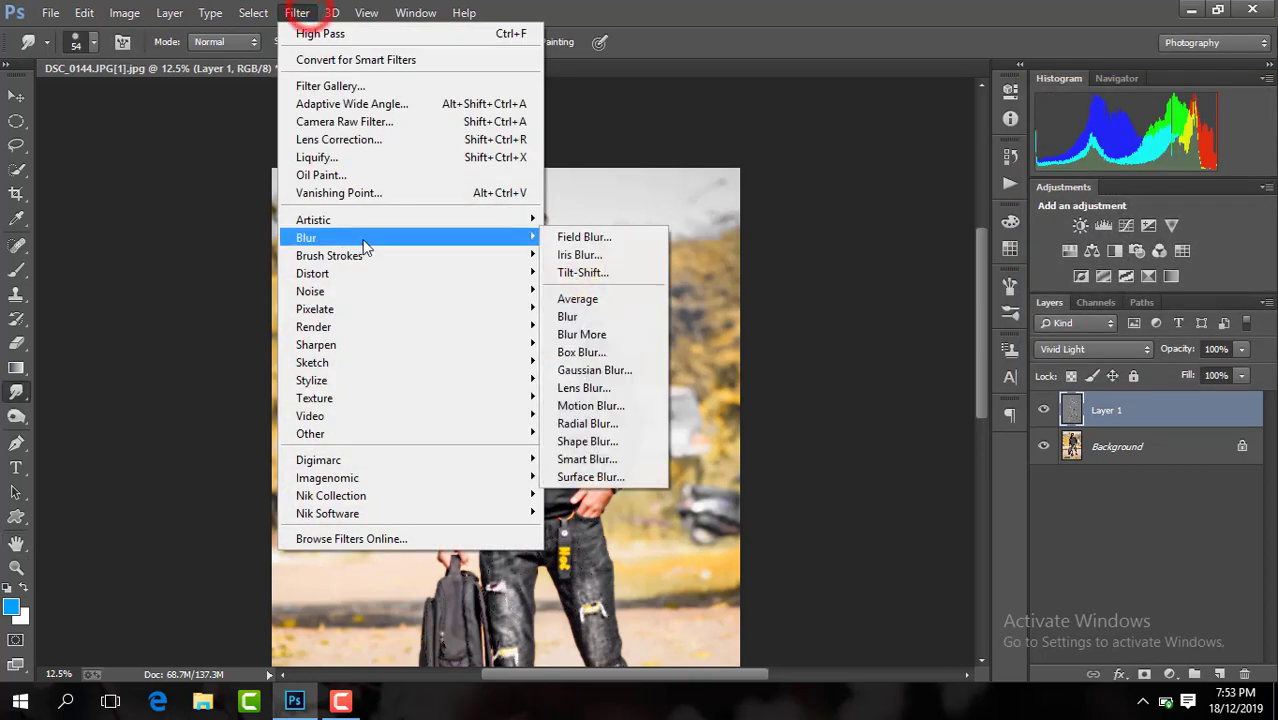
click(614, 369)
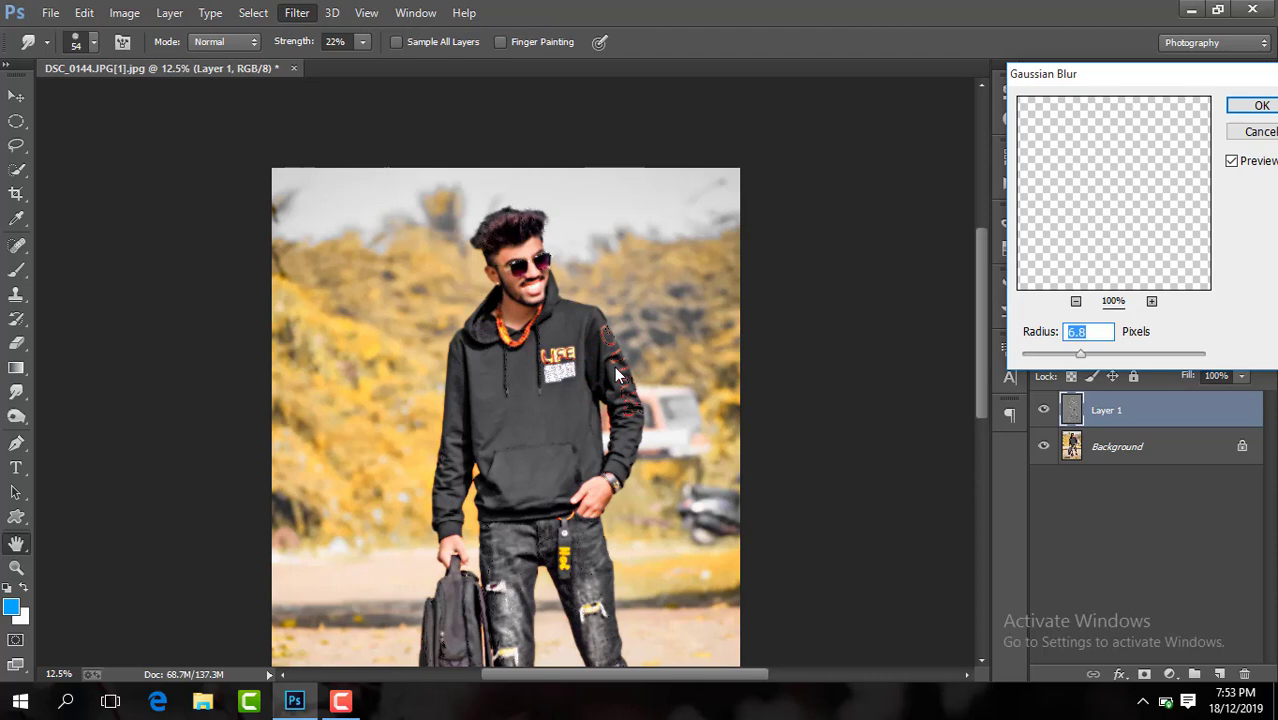
key(ctrl+plus)
key(ctrl+plus)
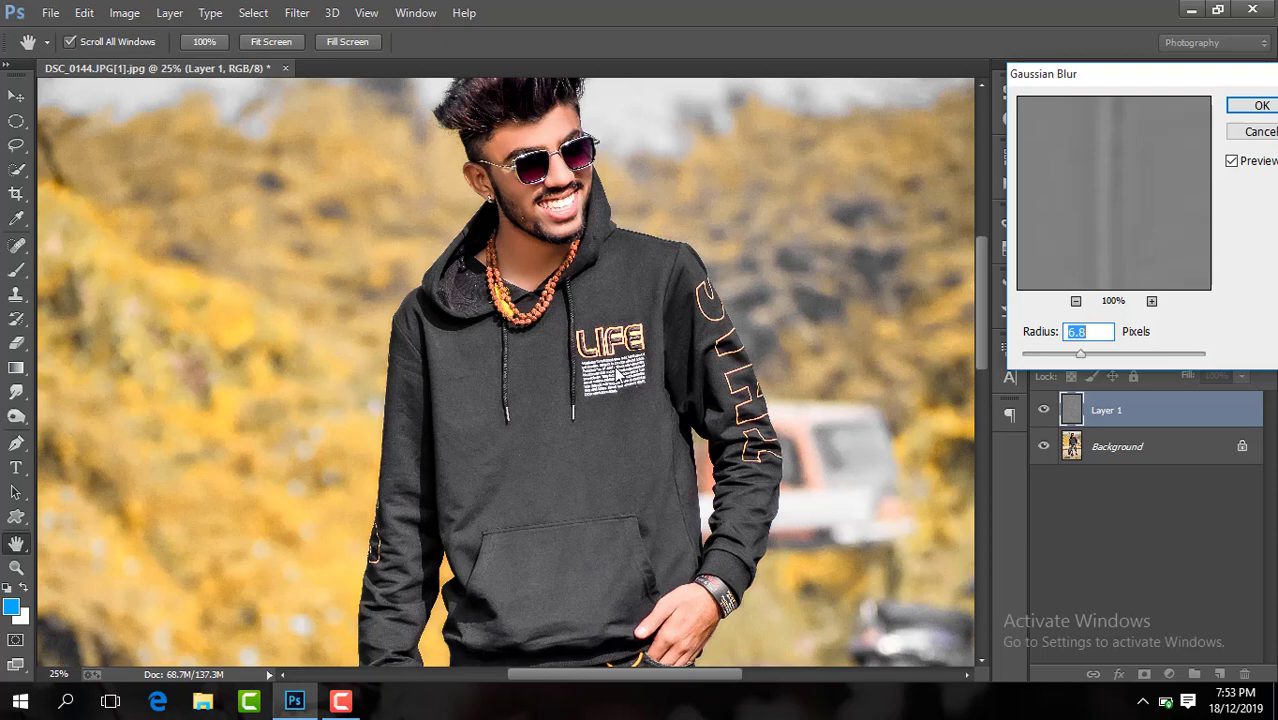
key(ctrl+plus)
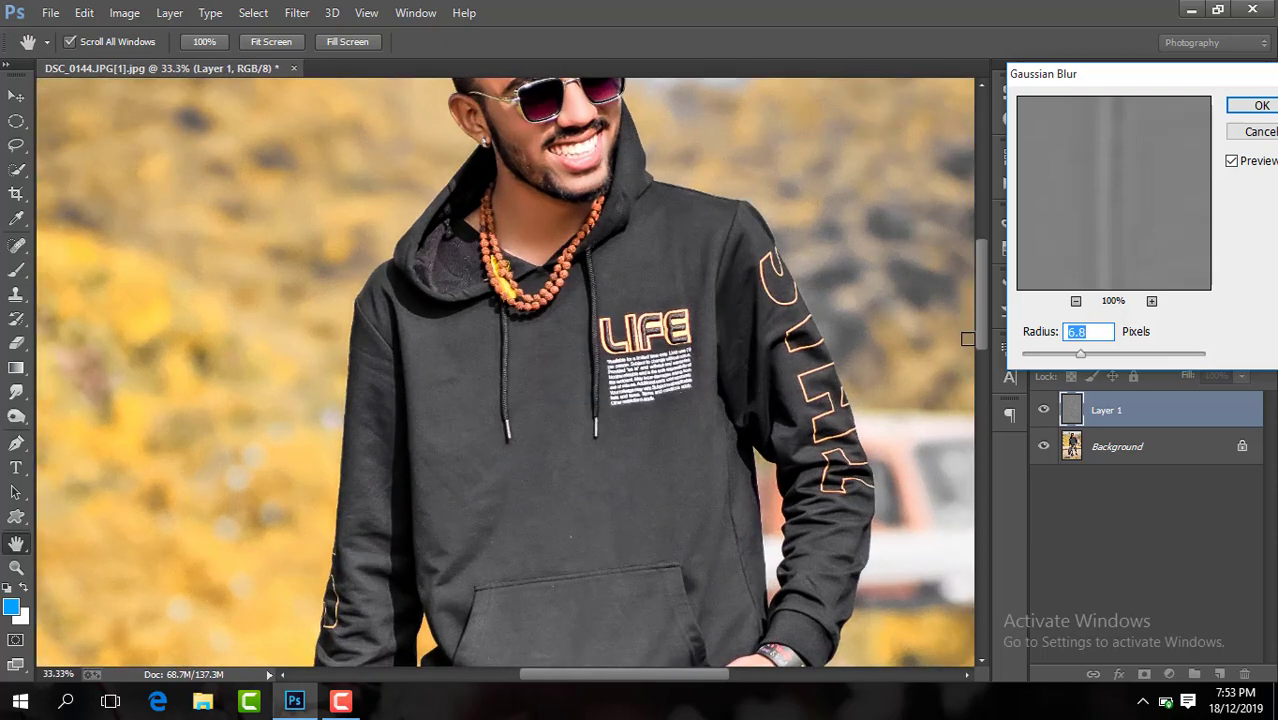
drag(979, 339, 978, 308)
click(1066, 356)
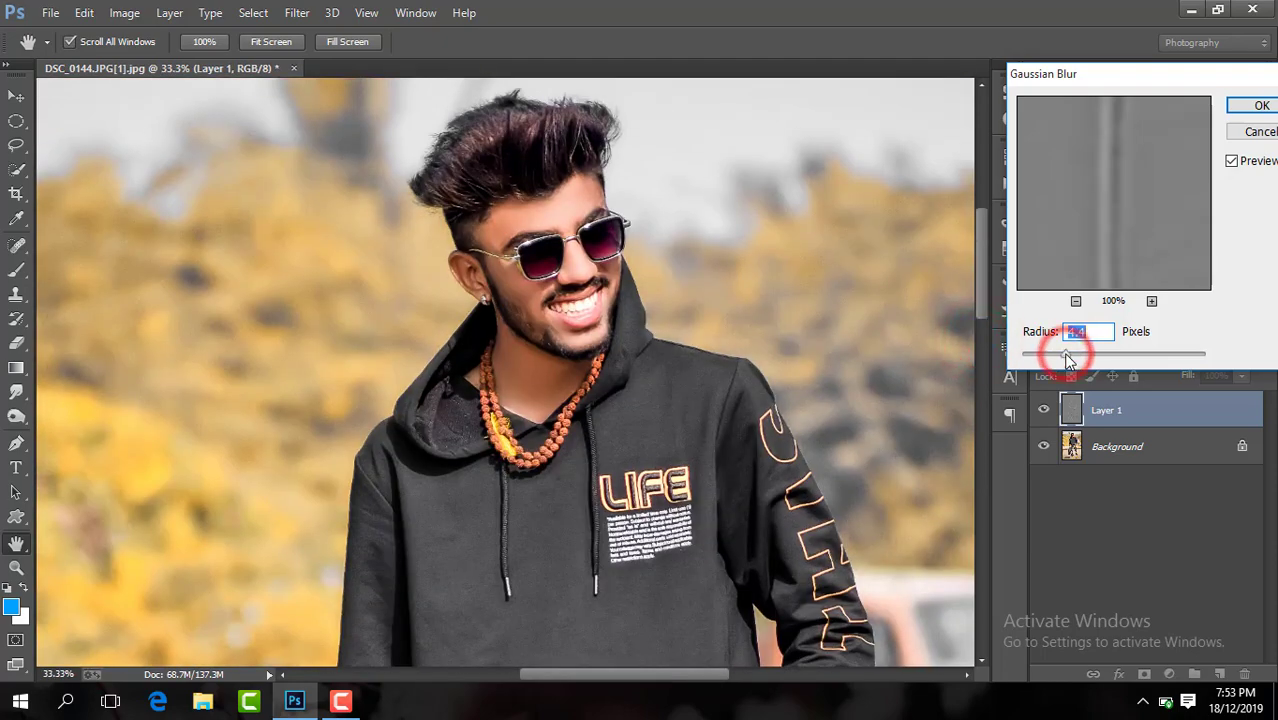
key(Return)
- Add a black mask to Layer 1 and set up a soft white brush of 191 px with 0% hardness
key(r)
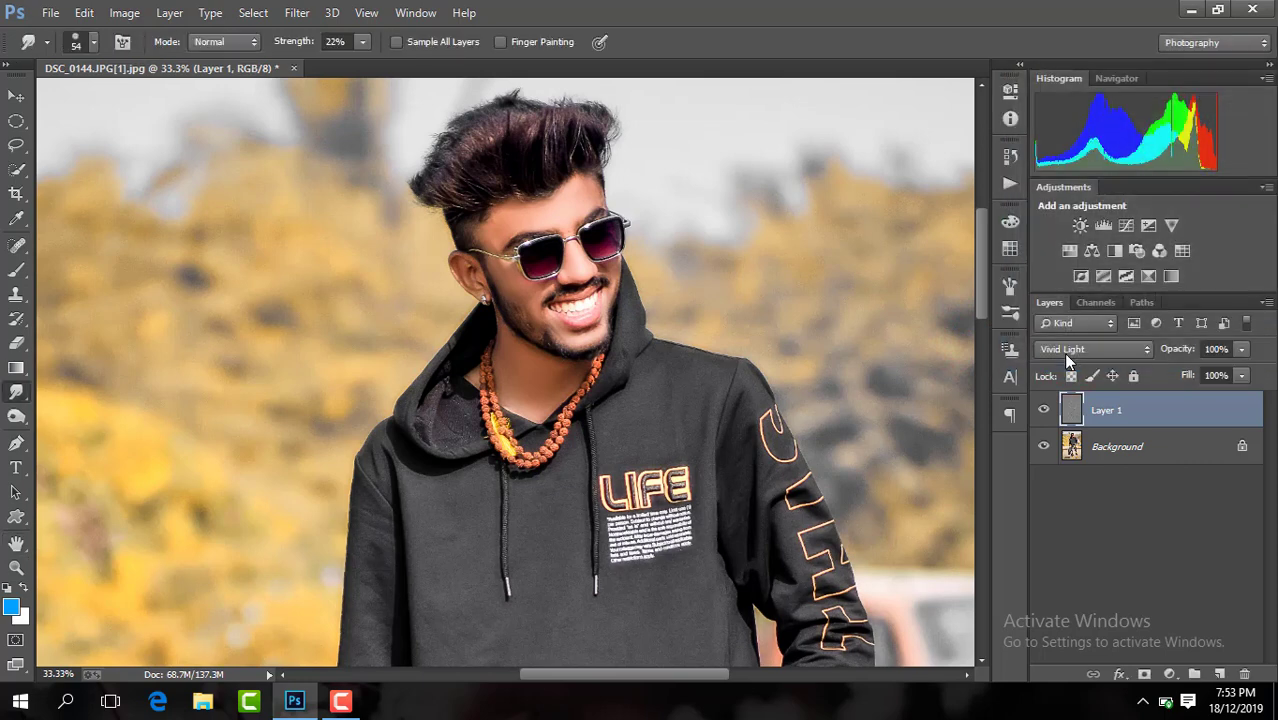
alt+click(1145, 676)
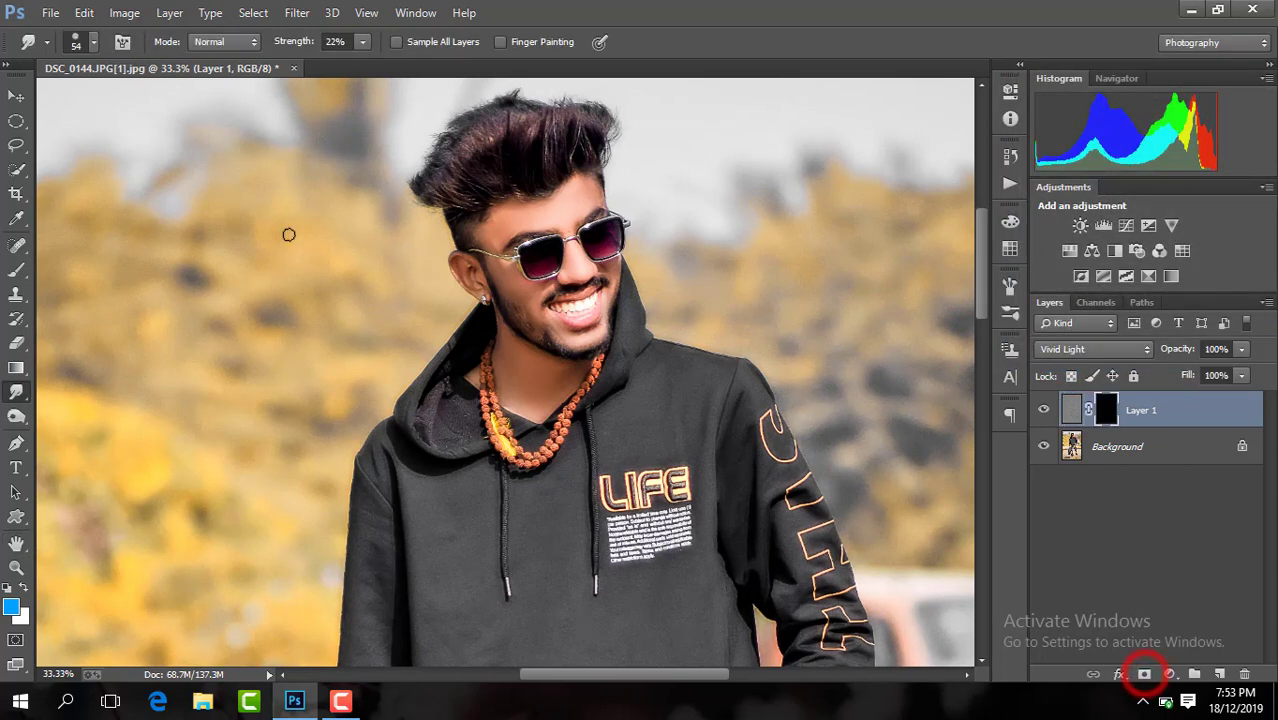
click(15, 269)
click(93, 42)
click(168, 105)
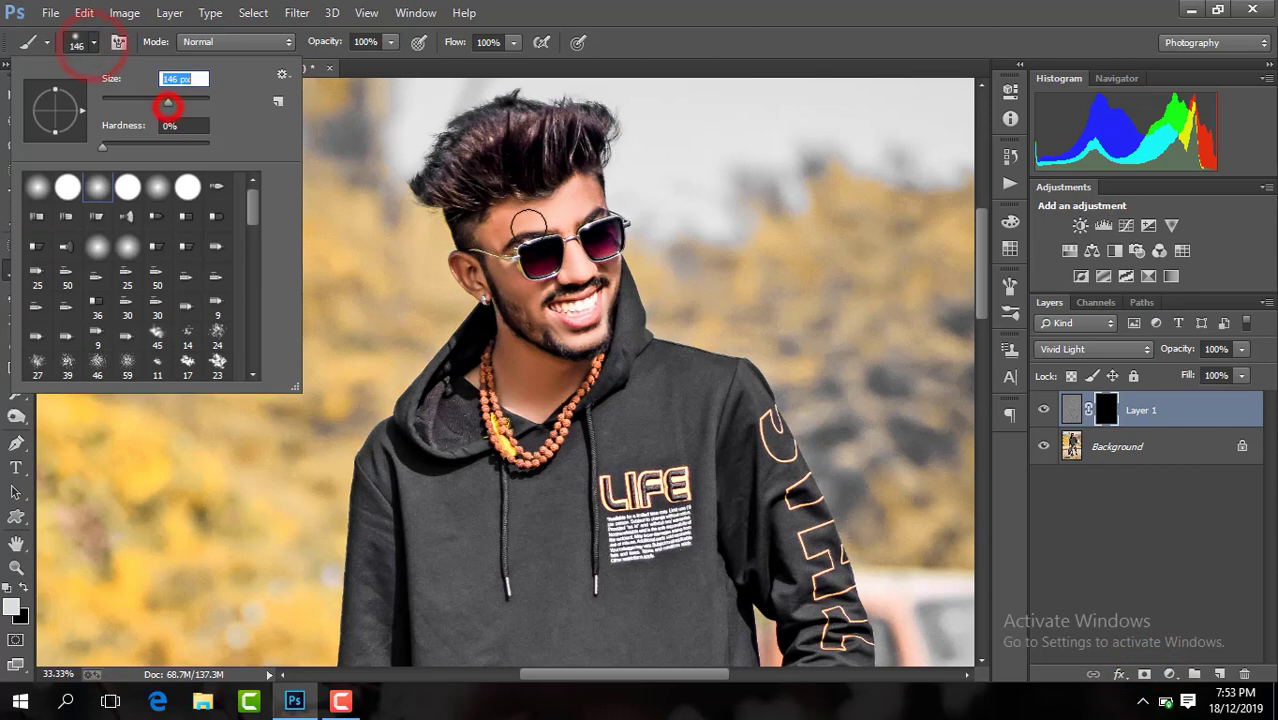
drag(570, 297, 566, 295)
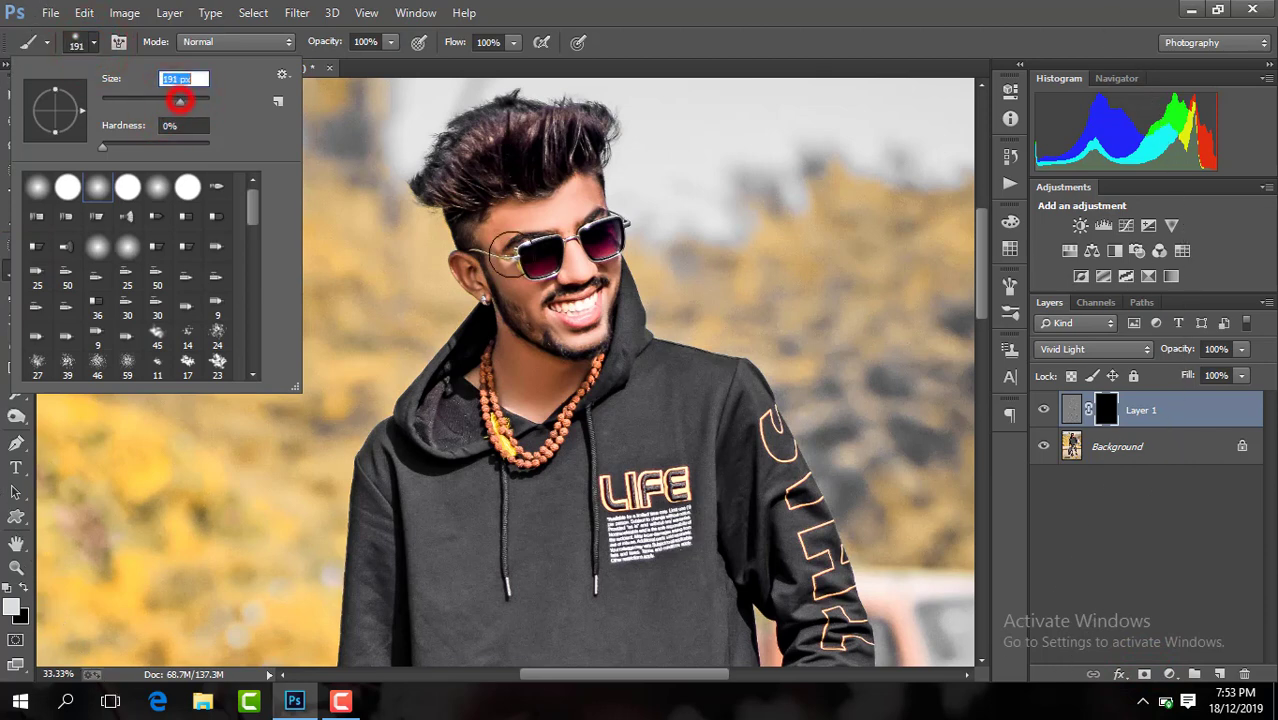
- Paint the mask over the chin, cheeks, forehead, neck and mouth to reveal the smoothing, and compare with the layer hidden
click(569, 320)
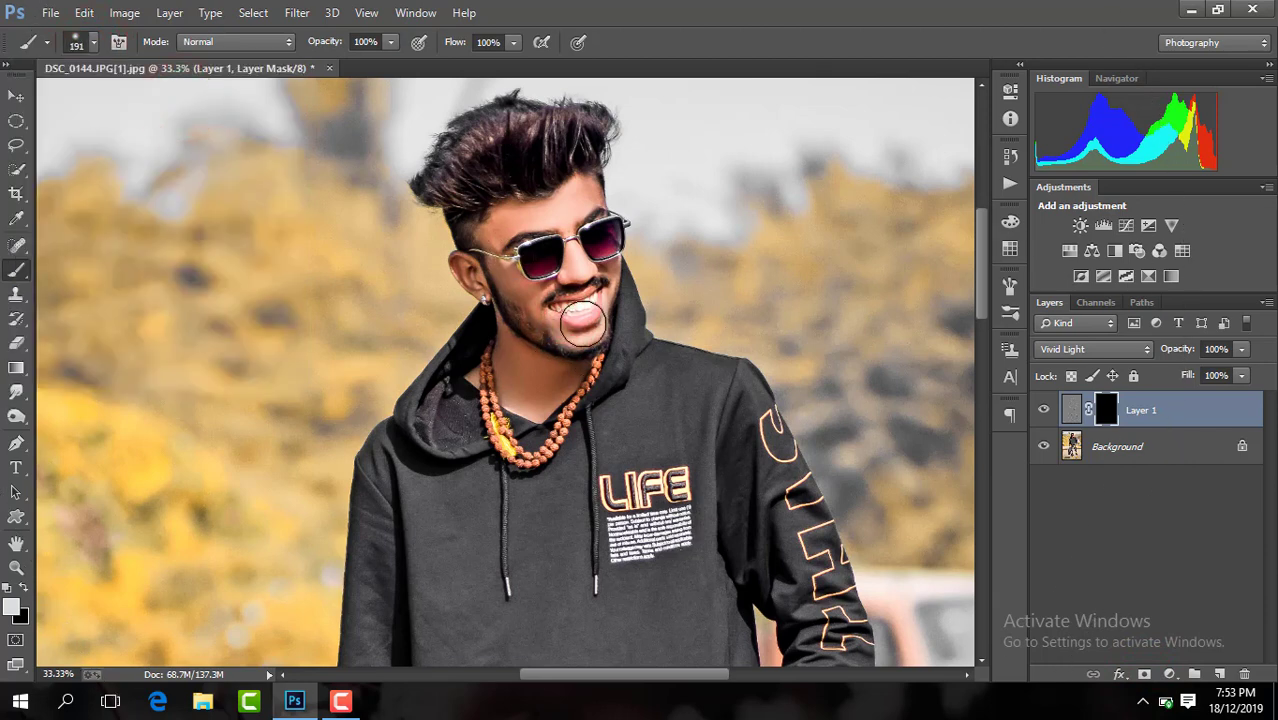
drag(502, 277, 523, 230)
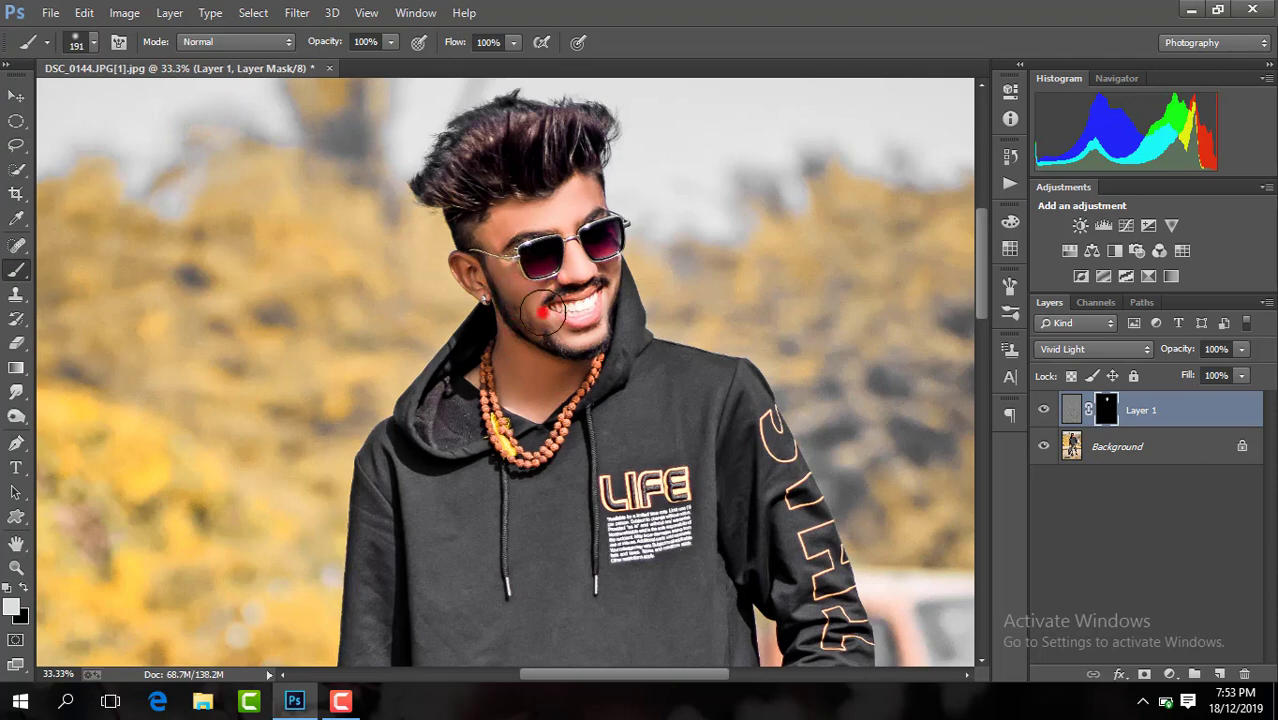
drag(526, 339, 498, 379)
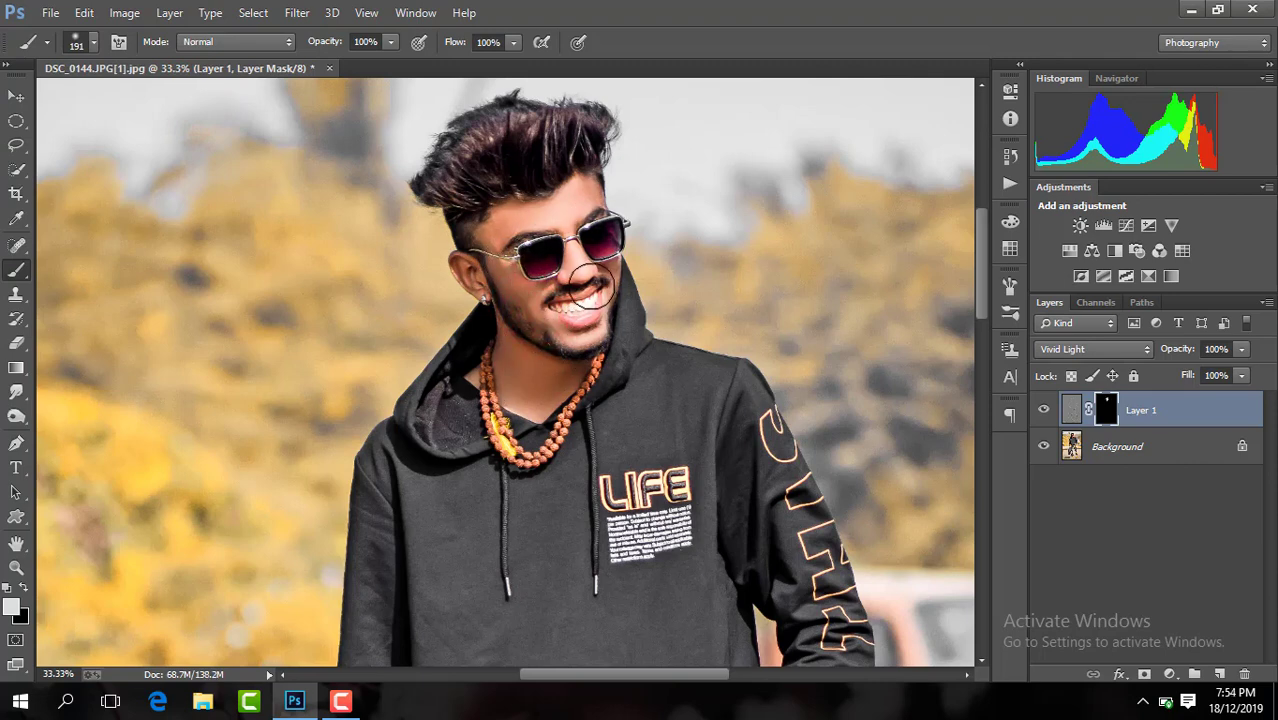
click(590, 290)
click(1046, 413)
click(1046, 413)
- Enlarge the mask brush to 349 px and paint the smoothing in over the hoodie's front and sleeves
drag(982, 256, 975, 318)
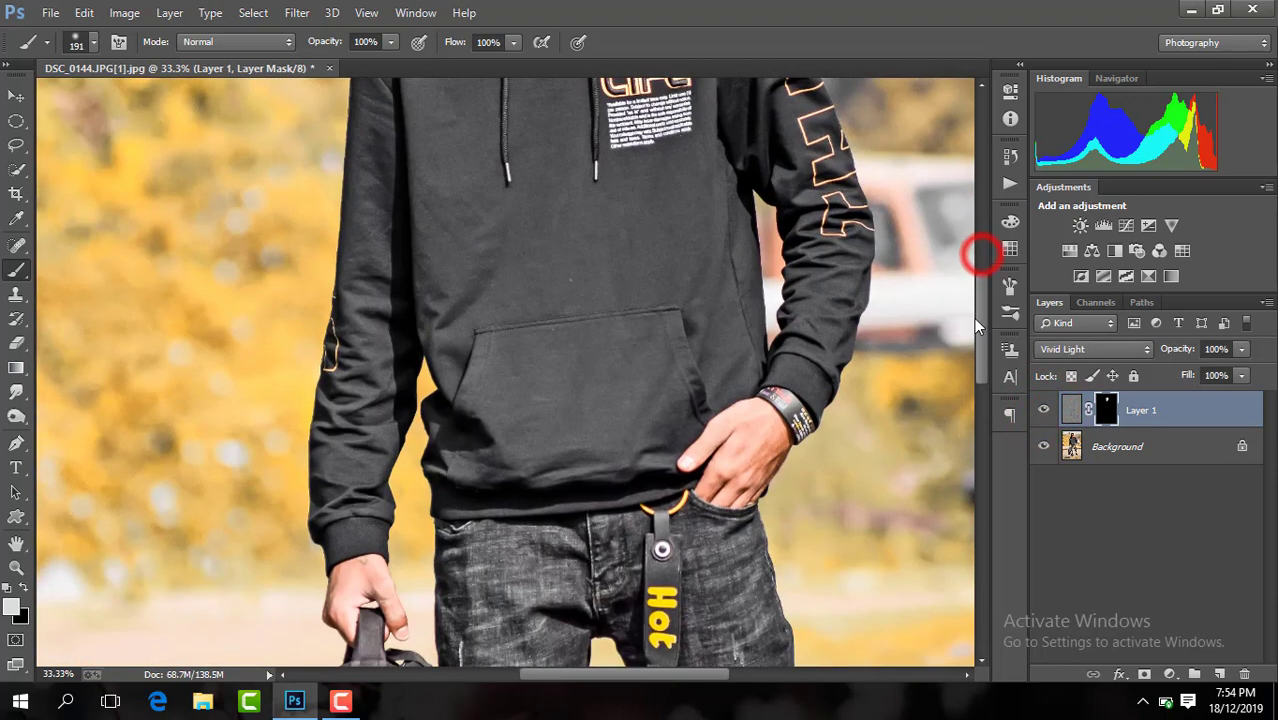
key(ctrl+minus)
click(92, 46)
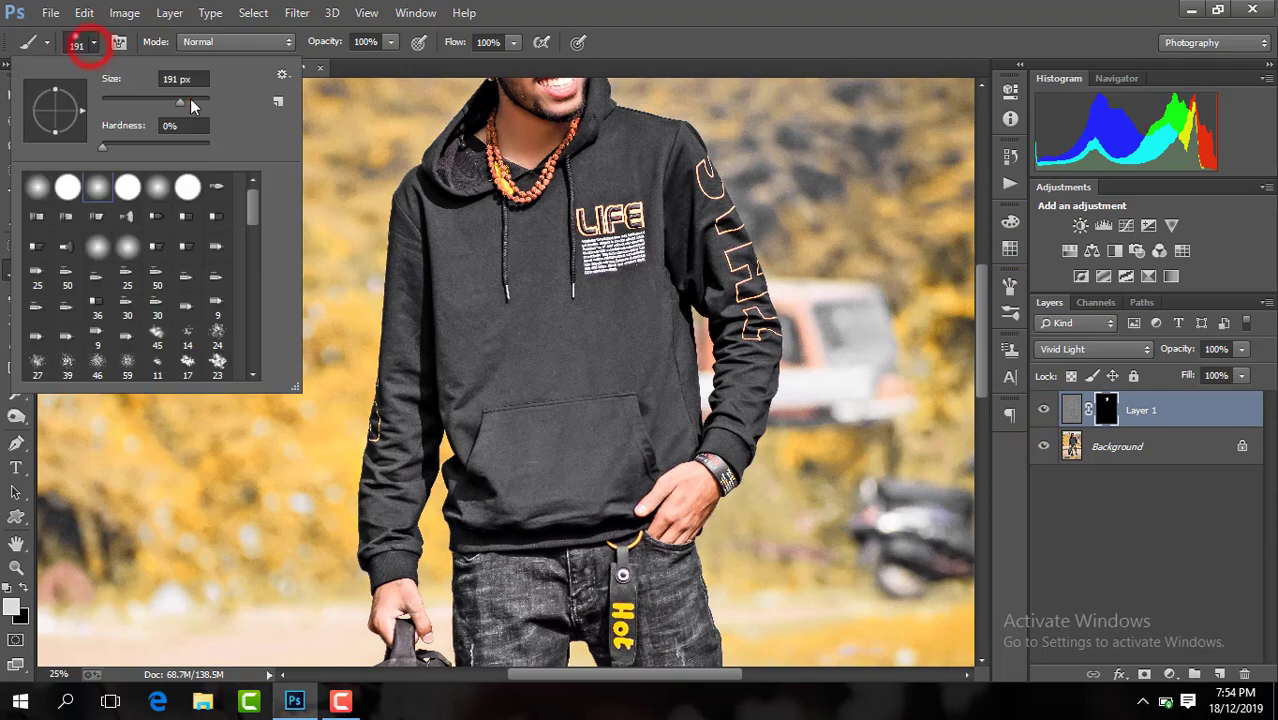
click(440, 311)
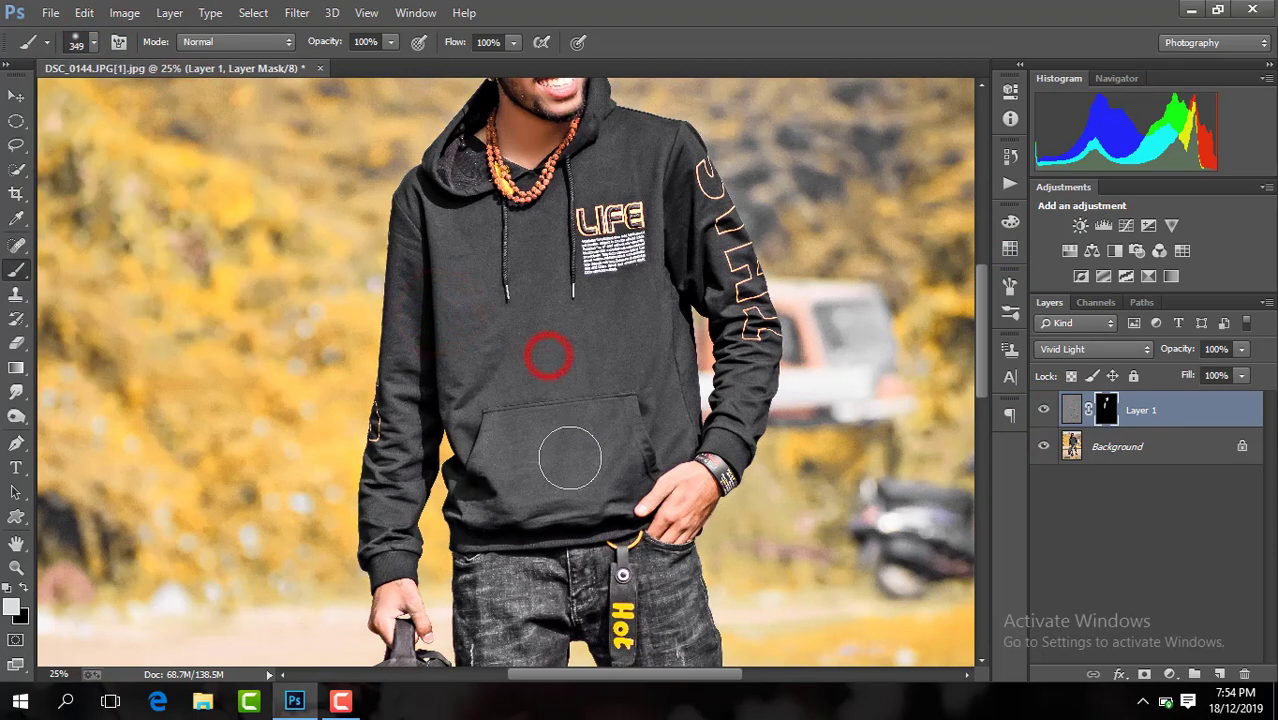
drag(698, 368, 647, 217)
drag(716, 255, 660, 183)
drag(746, 369, 737, 404)
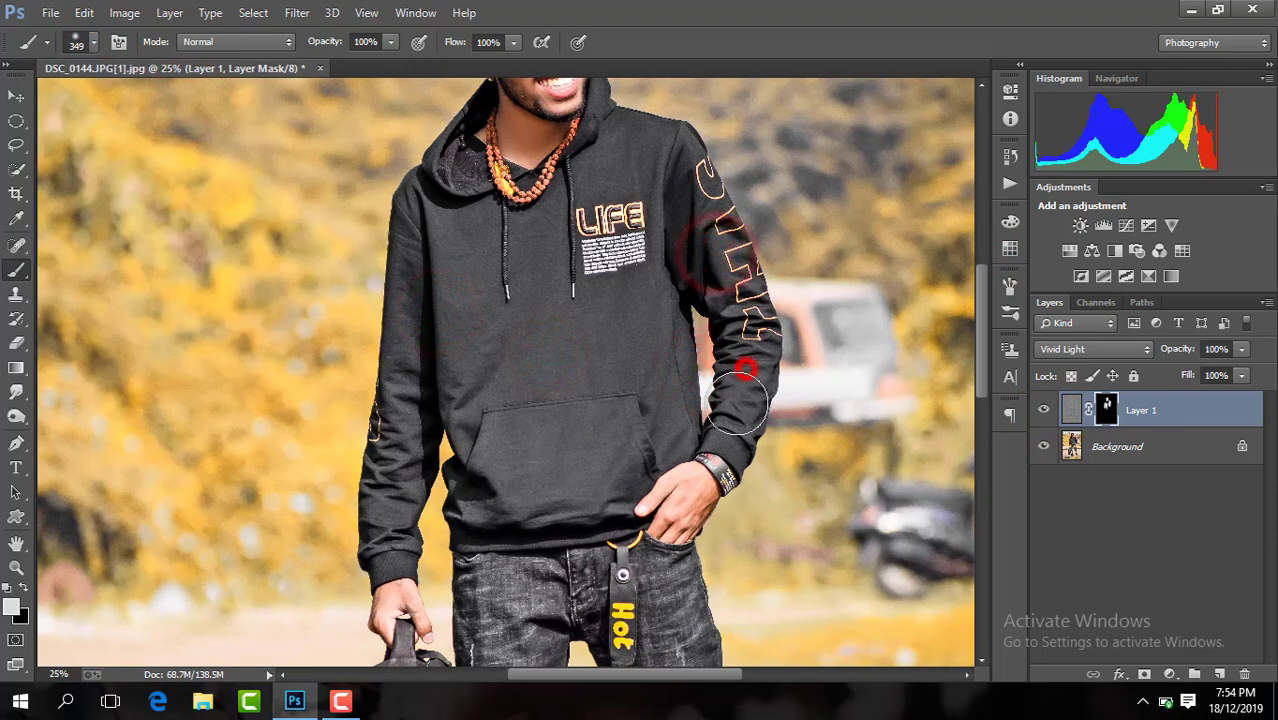
- Paint the layer mask white over both legs of the jeans to reveal the smoothing there
drag(984, 322, 985, 422)
drag(678, 298, 707, 356)
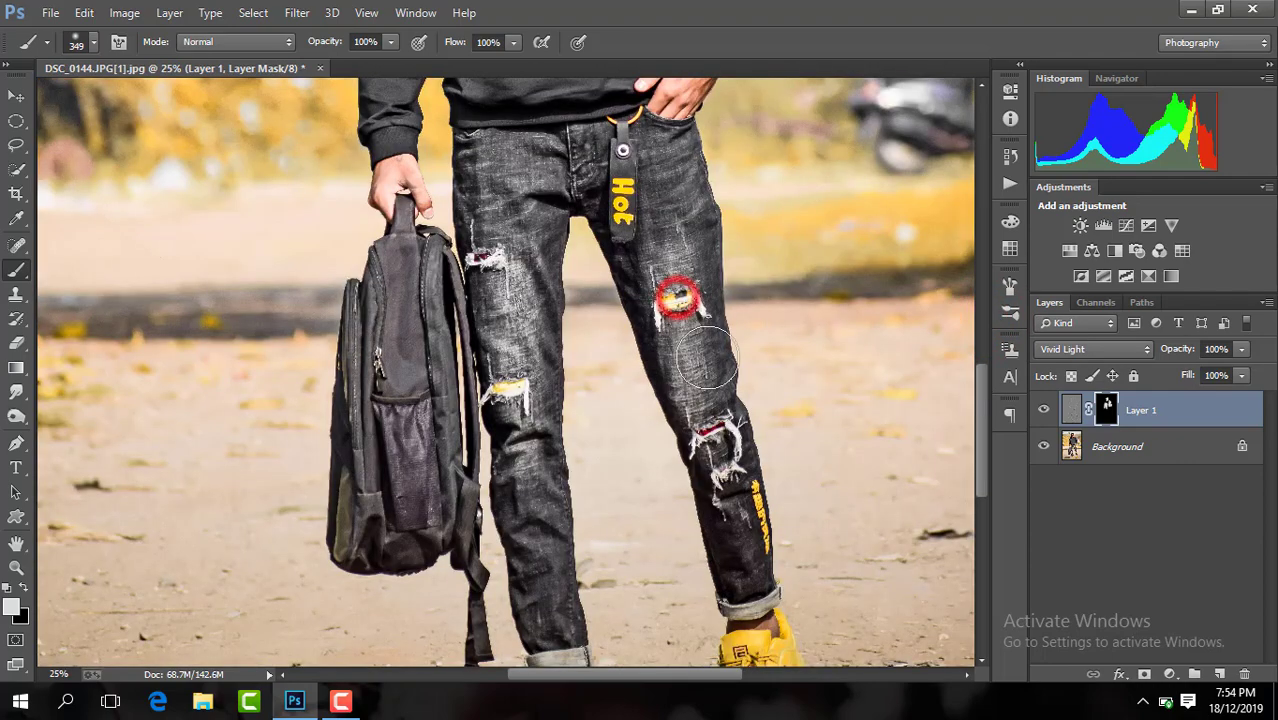
drag(524, 229, 509, 181)
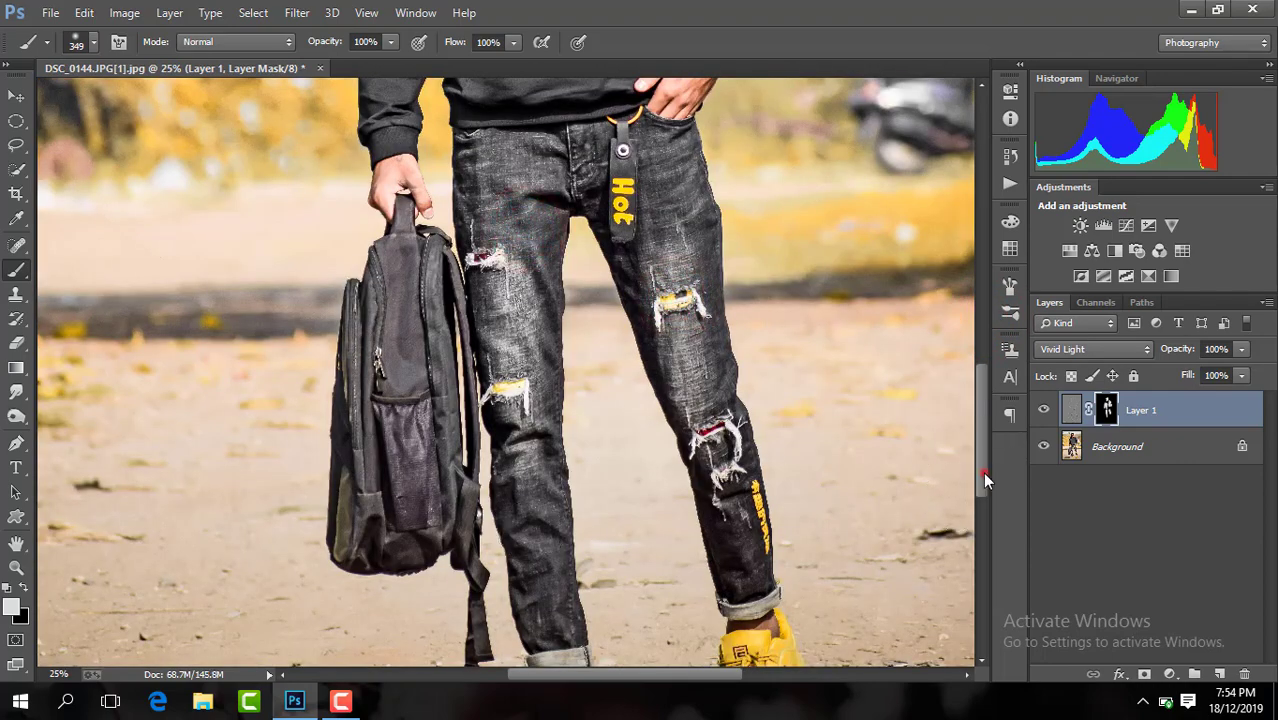
- Erase the smoothing mask over the teeth and sunglasses with a 71 px eraser
drag(984, 476, 981, 320)
key(ctrl+plus)
key(e)
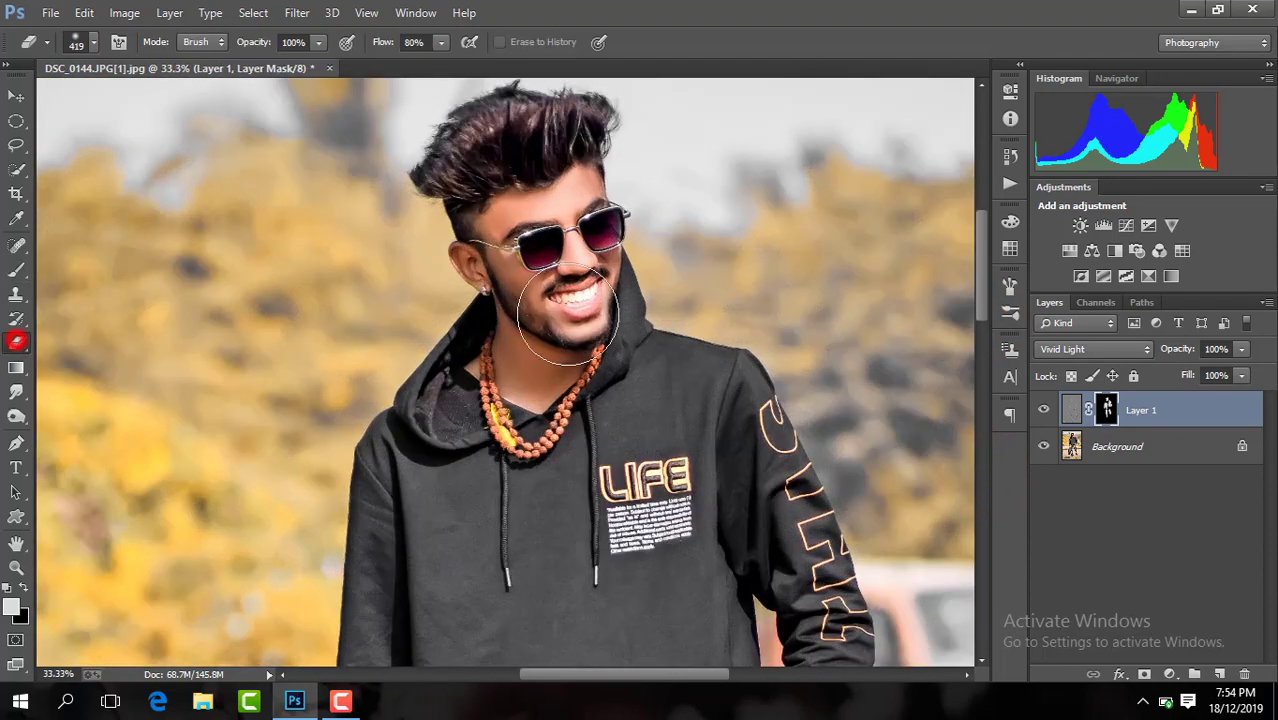
click(93, 42)
click(137, 106)
click(585, 290)
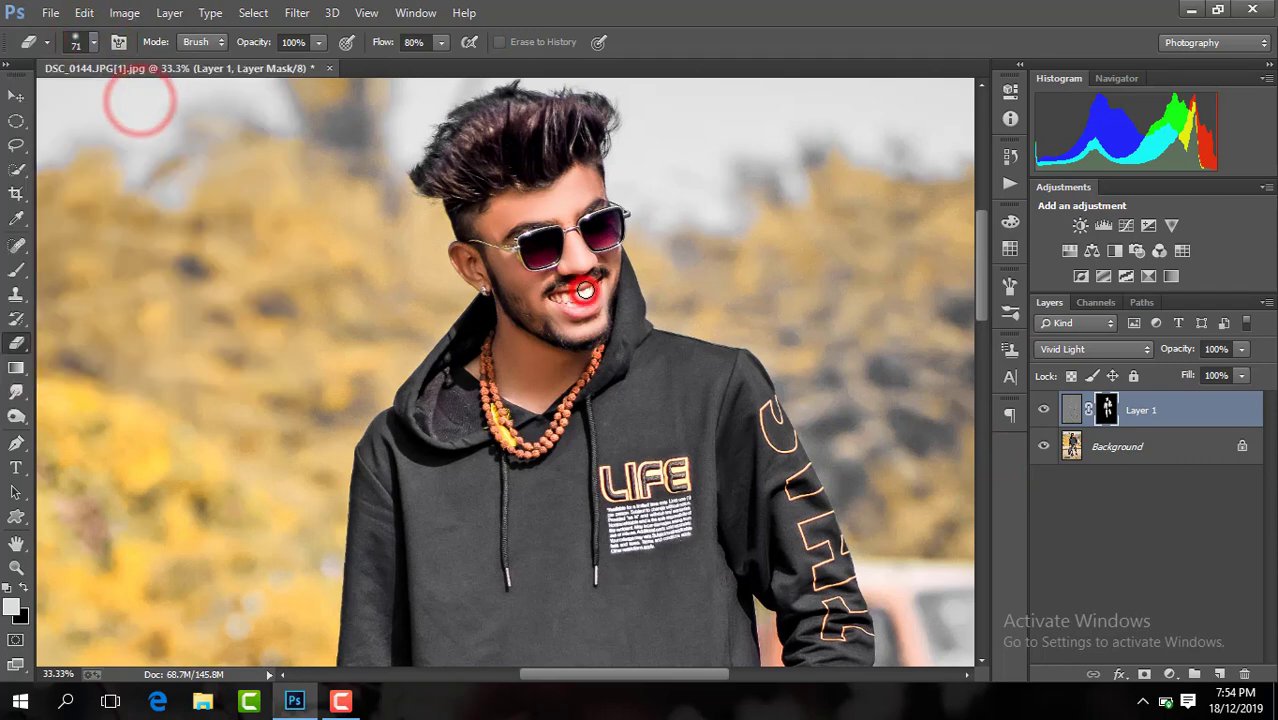
drag(585, 290, 552, 305)
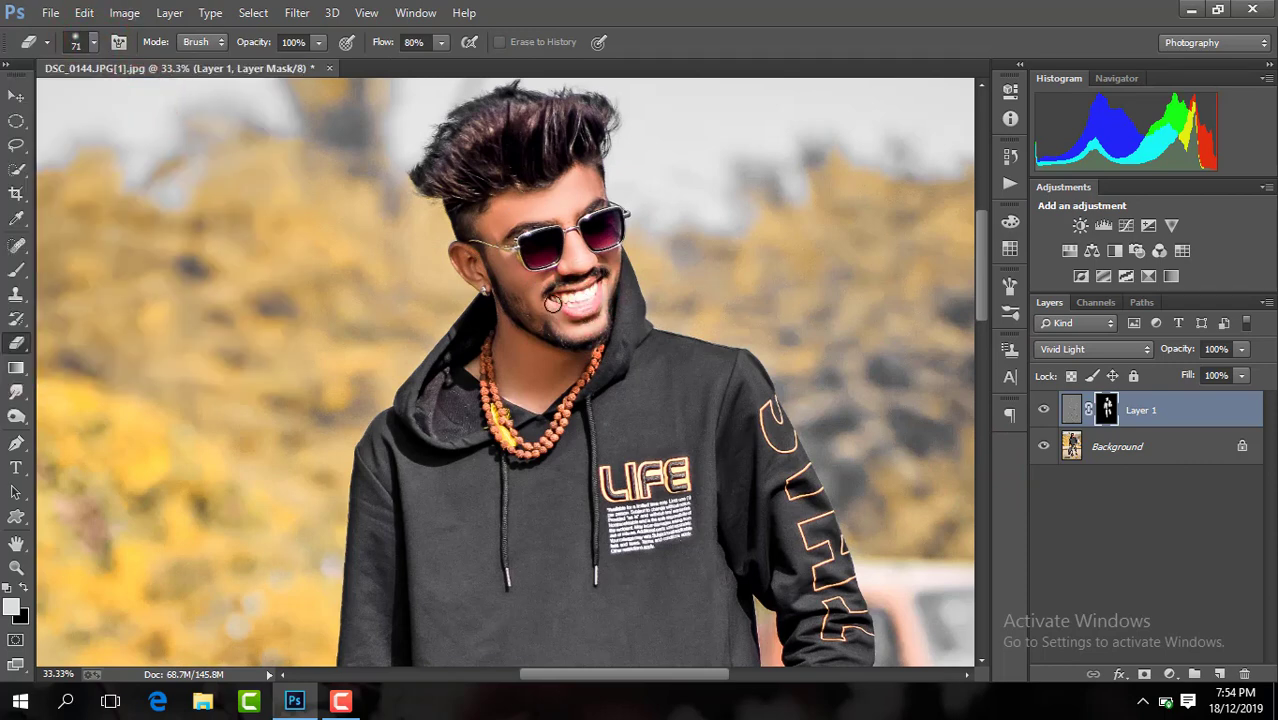
click(540, 232)
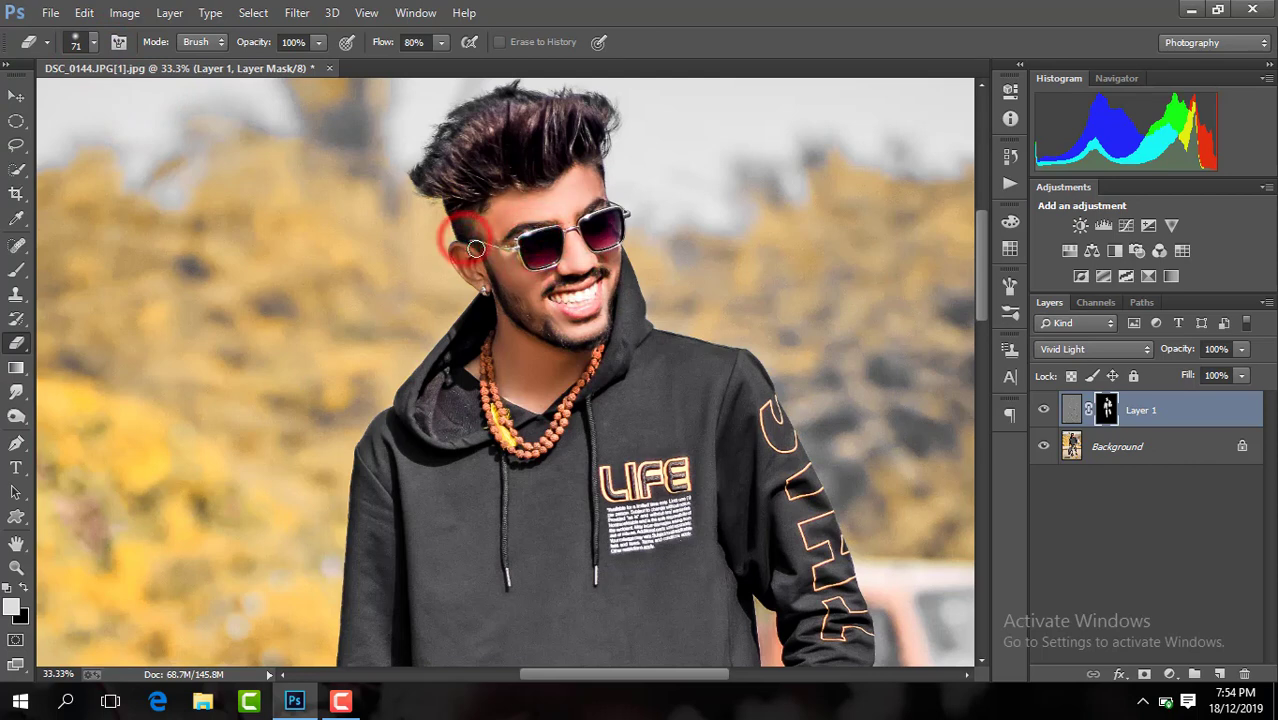
- Merge the visible layers into the background and duplicate the merged result onto a new layer
key(ctrl+minus)
key(ctrl+minus)
key(ctrl+minus)
key(ctrl+minus)
key(ctrl+minus)
right_click(1184, 410)
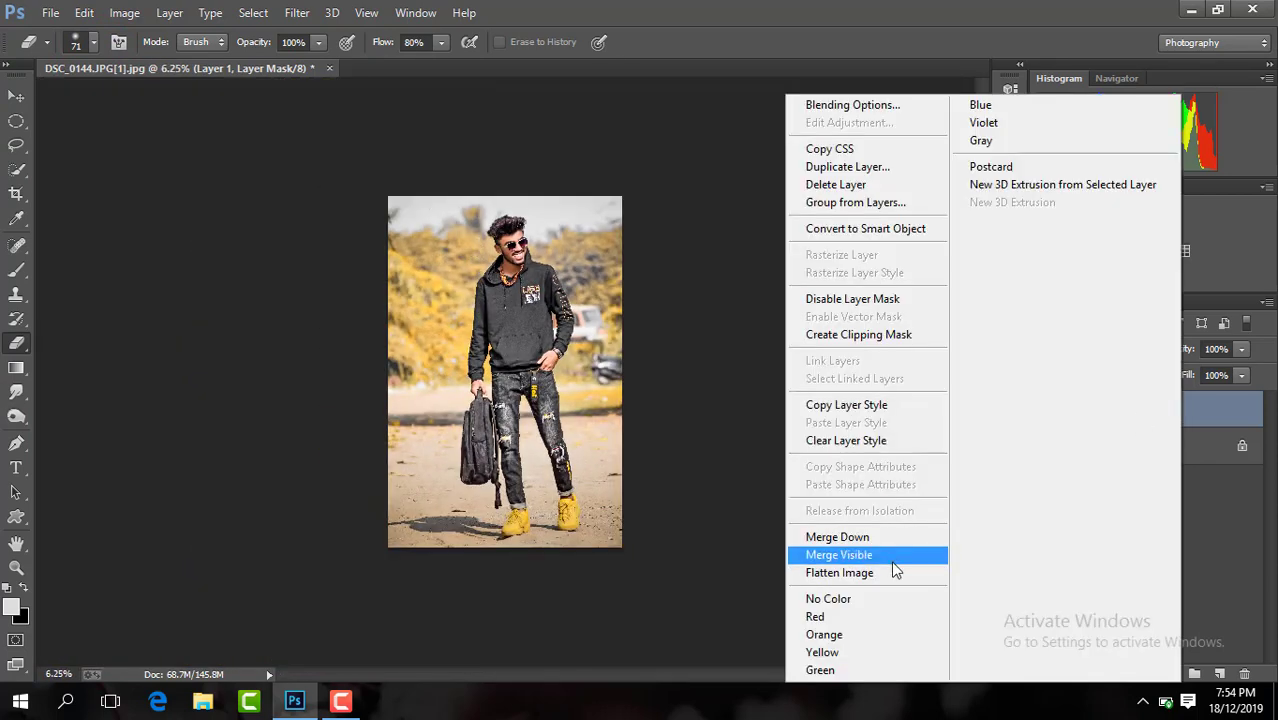
click(893, 560)
key(ctrl+j)
- Lighten the cheek and neck with the Dodge tool at 367 px, Midtones range and 90% exposure
key(ctrl+plus)
key(ctrl+plus)
key(ctrl+plus)
key(ctrl+plus)
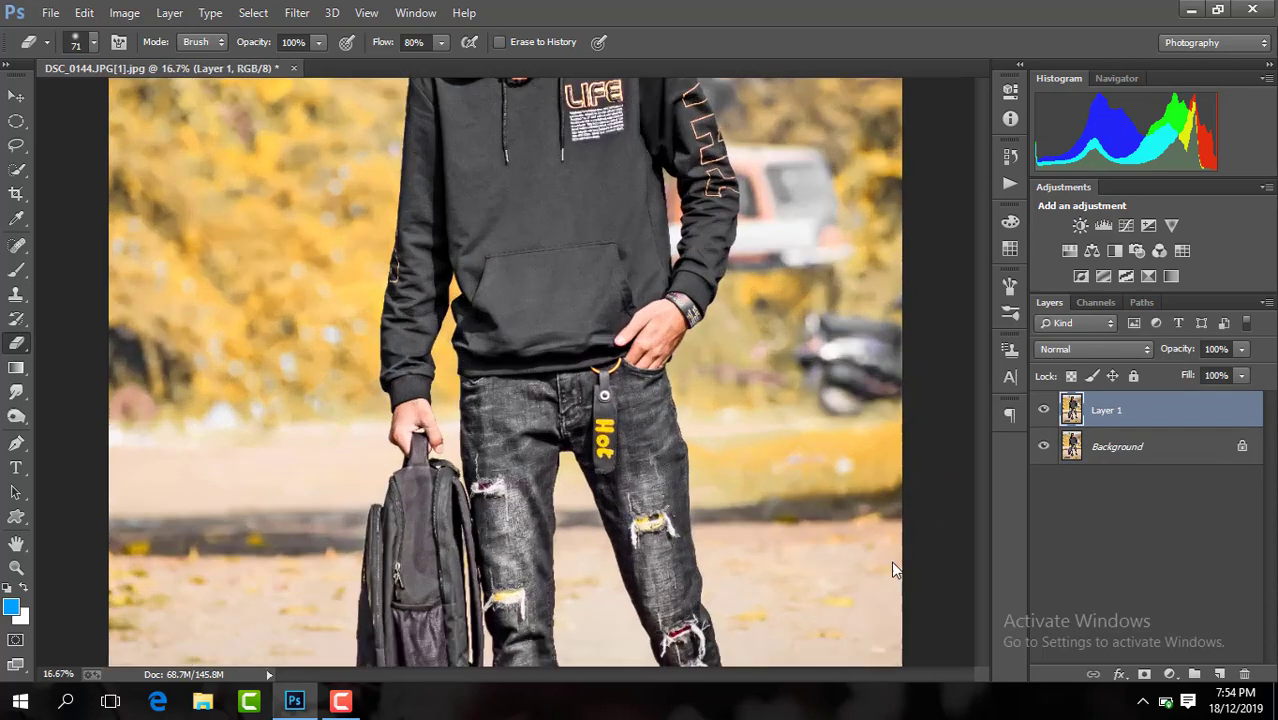
right_click(14, 422)
click(87, 412)
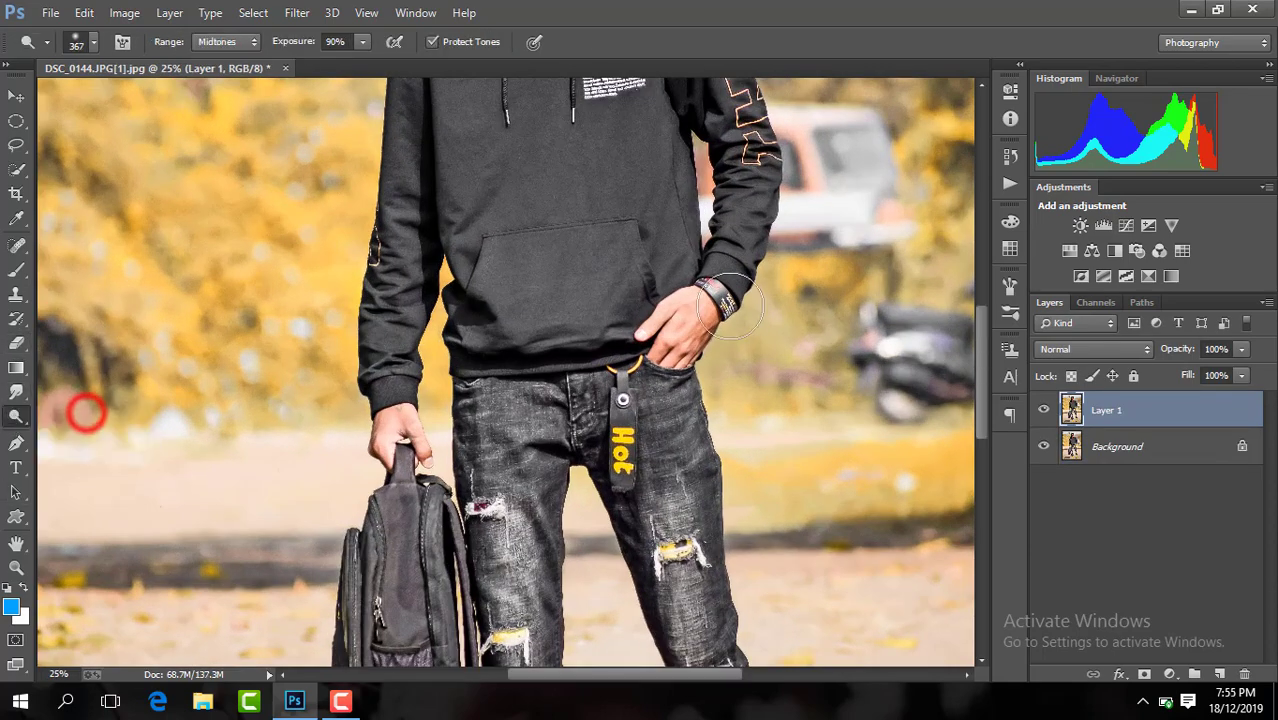
drag(979, 399, 984, 296)
key(ctrl+plus)
key(ctrl+plus)
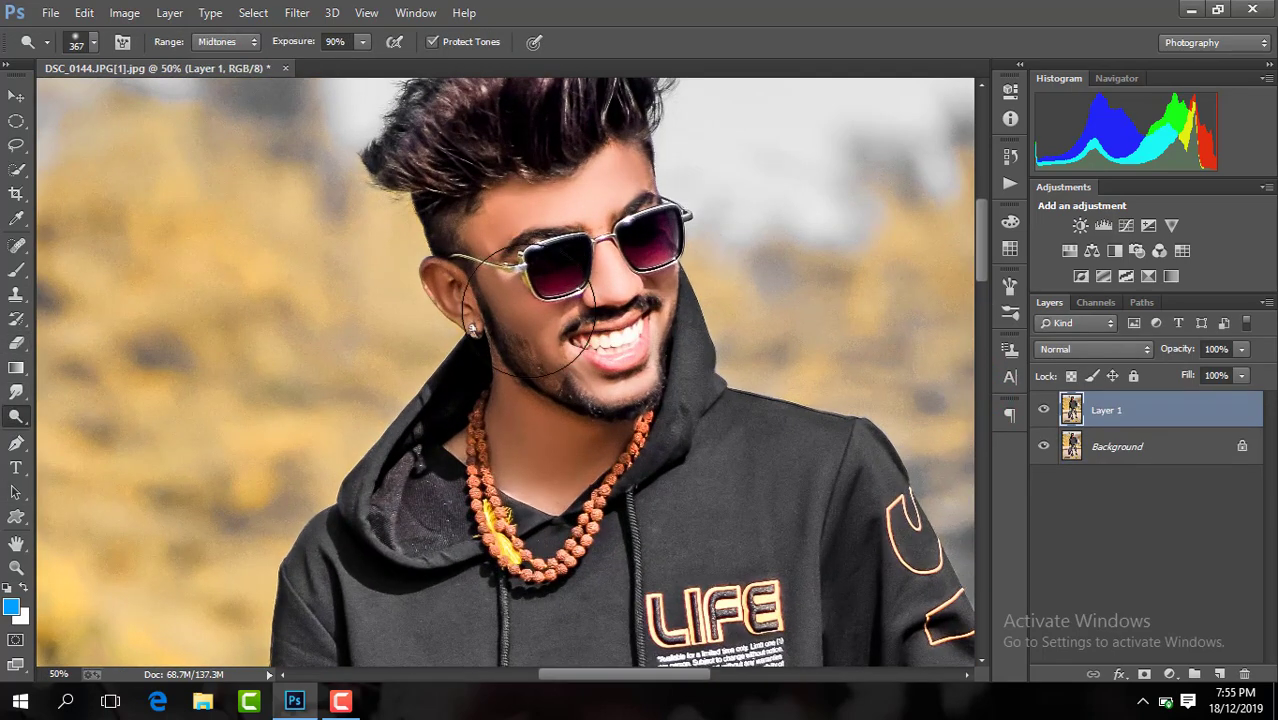
click(529, 314)
click(516, 303)
click(554, 447)
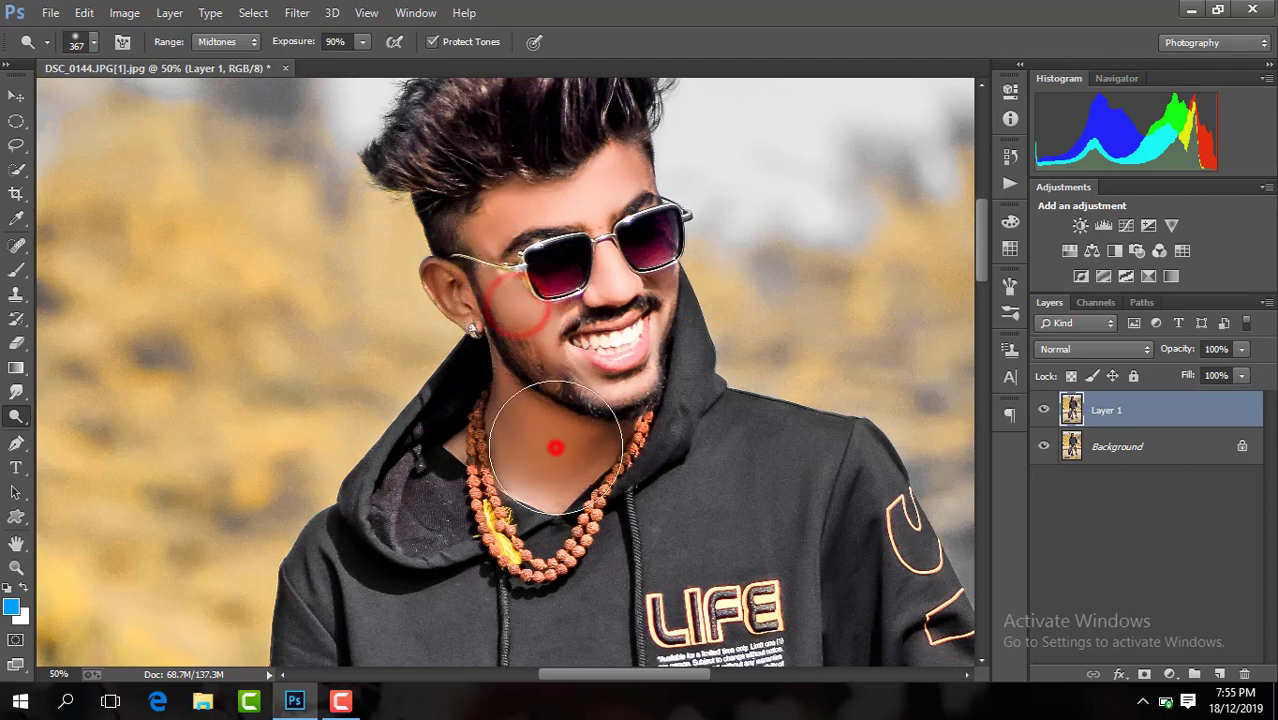
click(567, 443)
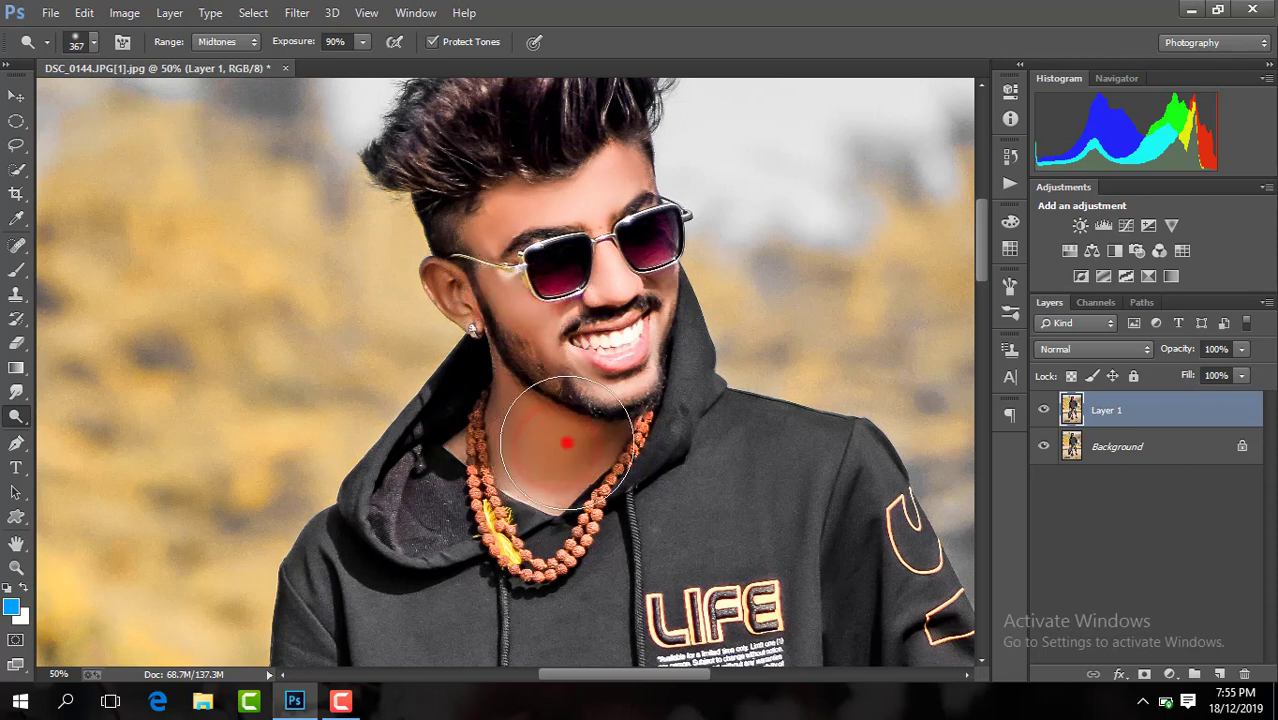
- Dodge the ear, nose area and forehead with a 160 px brush, and compare with Layer 1 hidden
click(93, 43)
drag(183, 103, 172, 102)
click(448, 290)
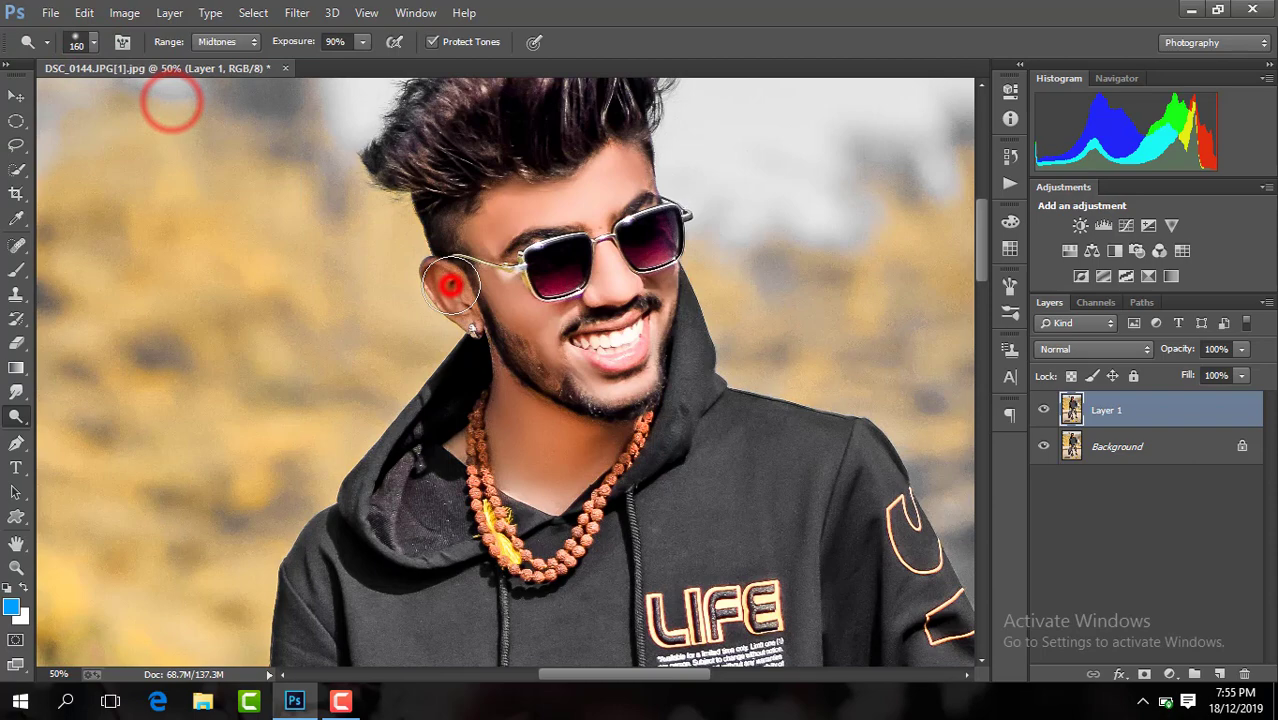
click(647, 280)
click(490, 227)
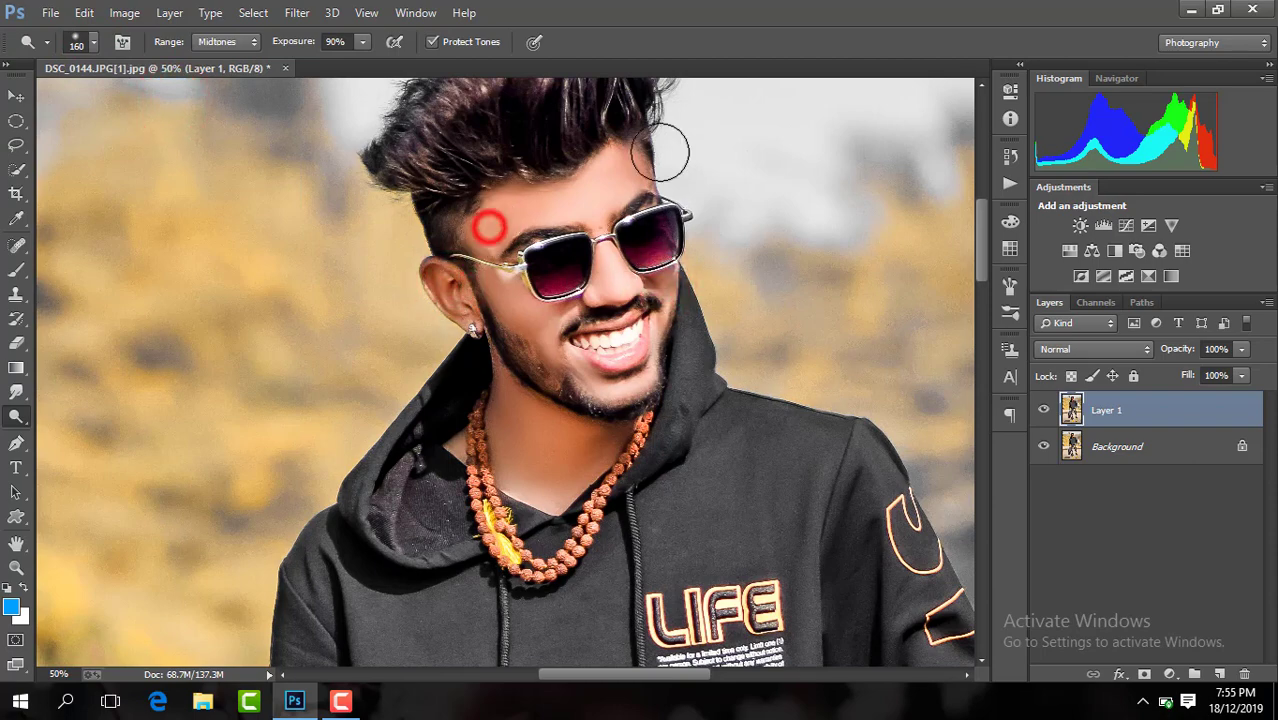
click(638, 170)
key(ctrl+minus)
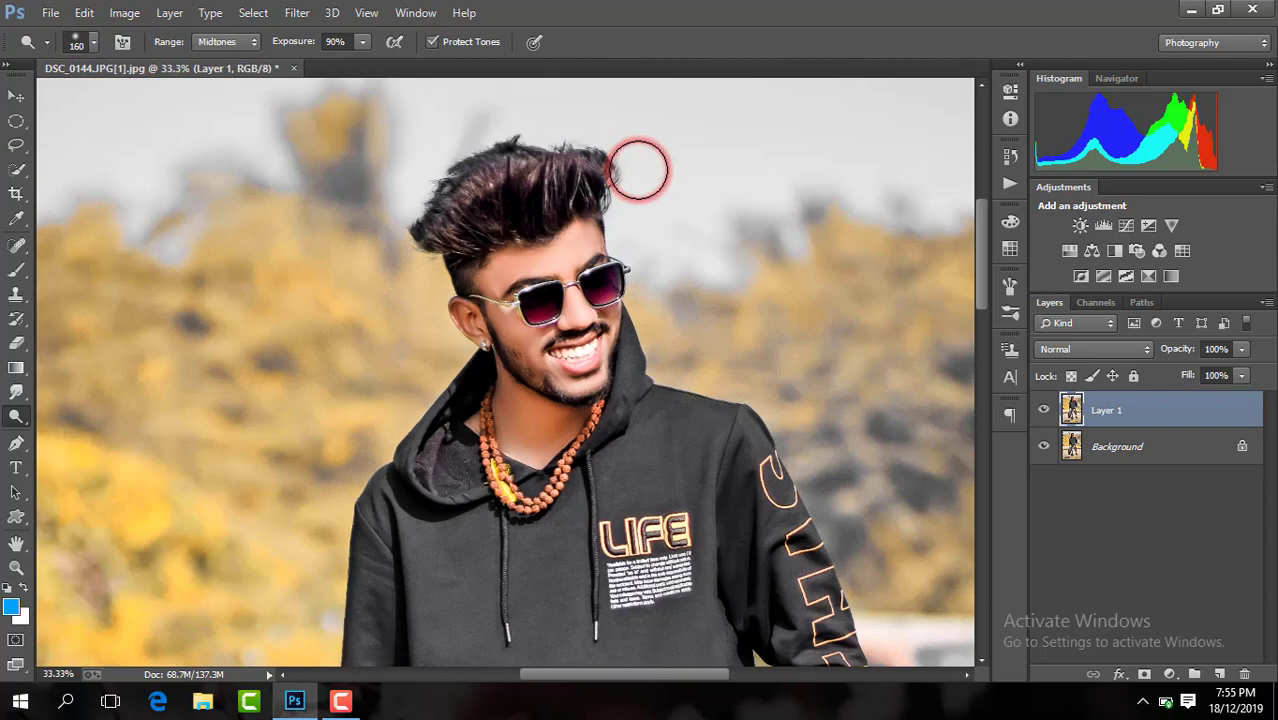
click(1044, 411)
click(1044, 411)
- Dodge along both hoodie sleeves with the 160 px brush to bring out their highlights
drag(980, 284, 970, 365)
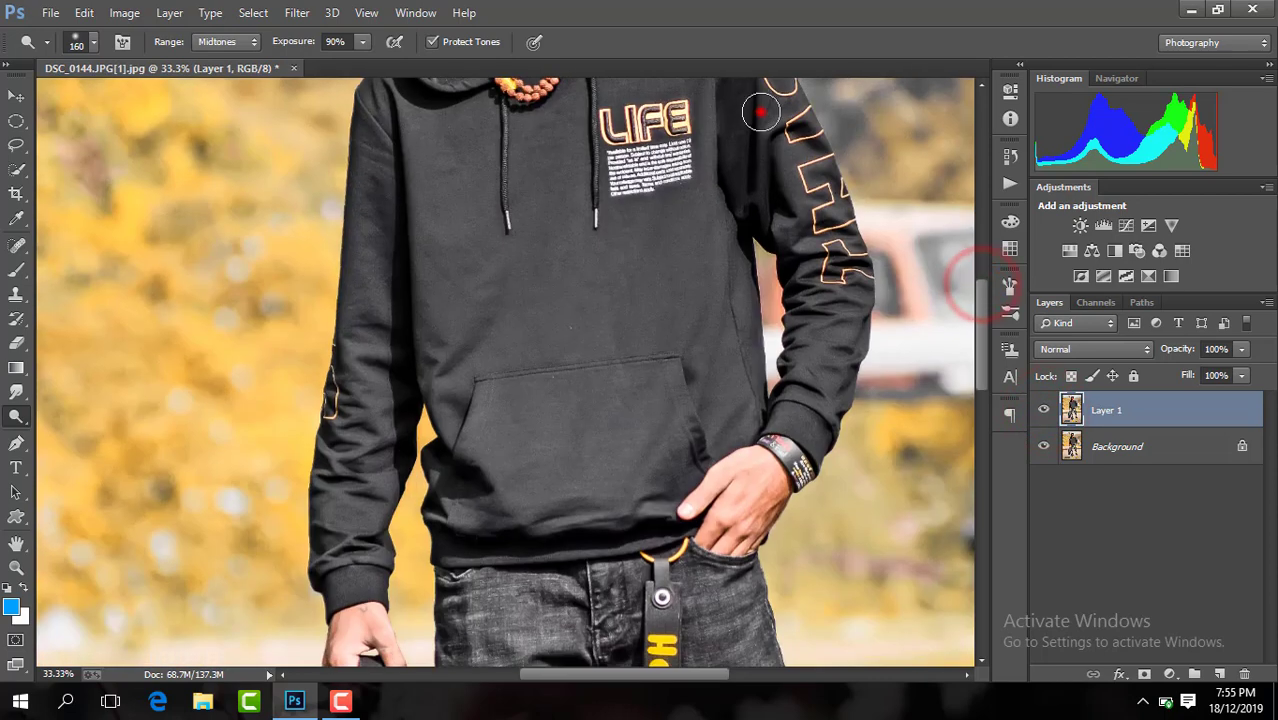
mouse_move(761, 112)
mouse_down()
mouse_move(820, 278)
mouse_move(768, 467)
mouse_up()
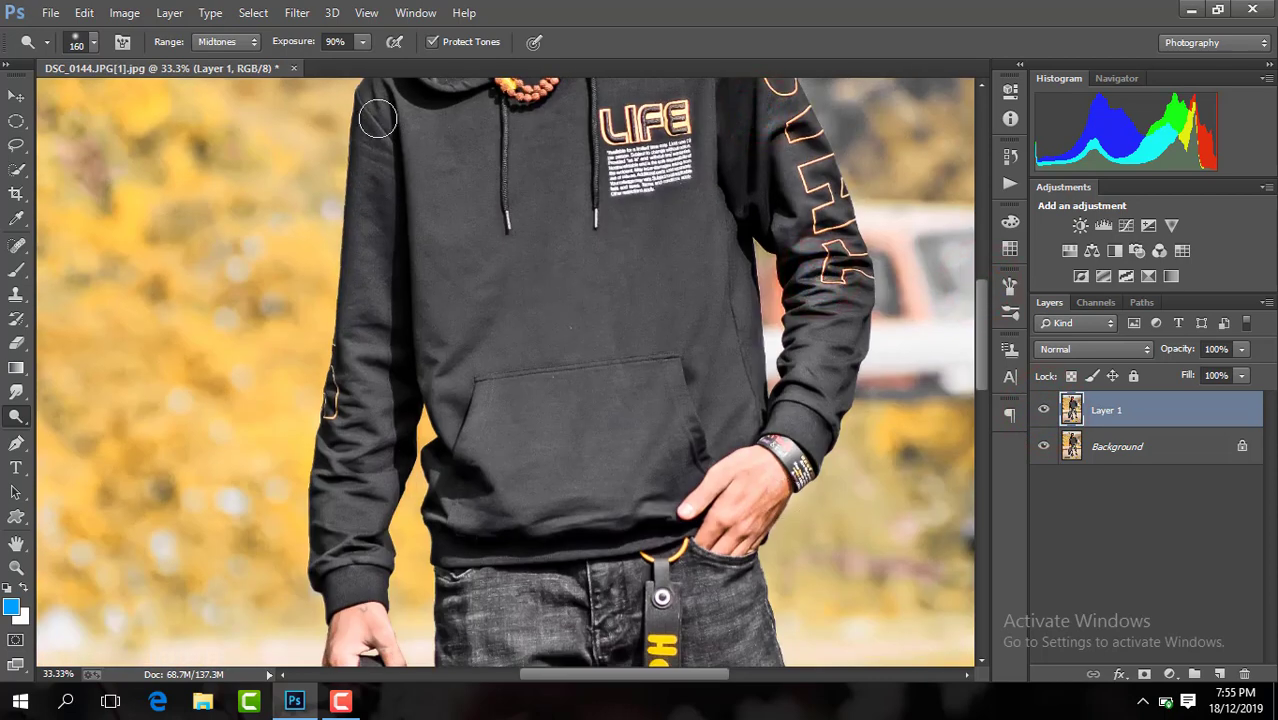
drag(372, 324, 347, 590)
drag(397, 121, 380, 362)
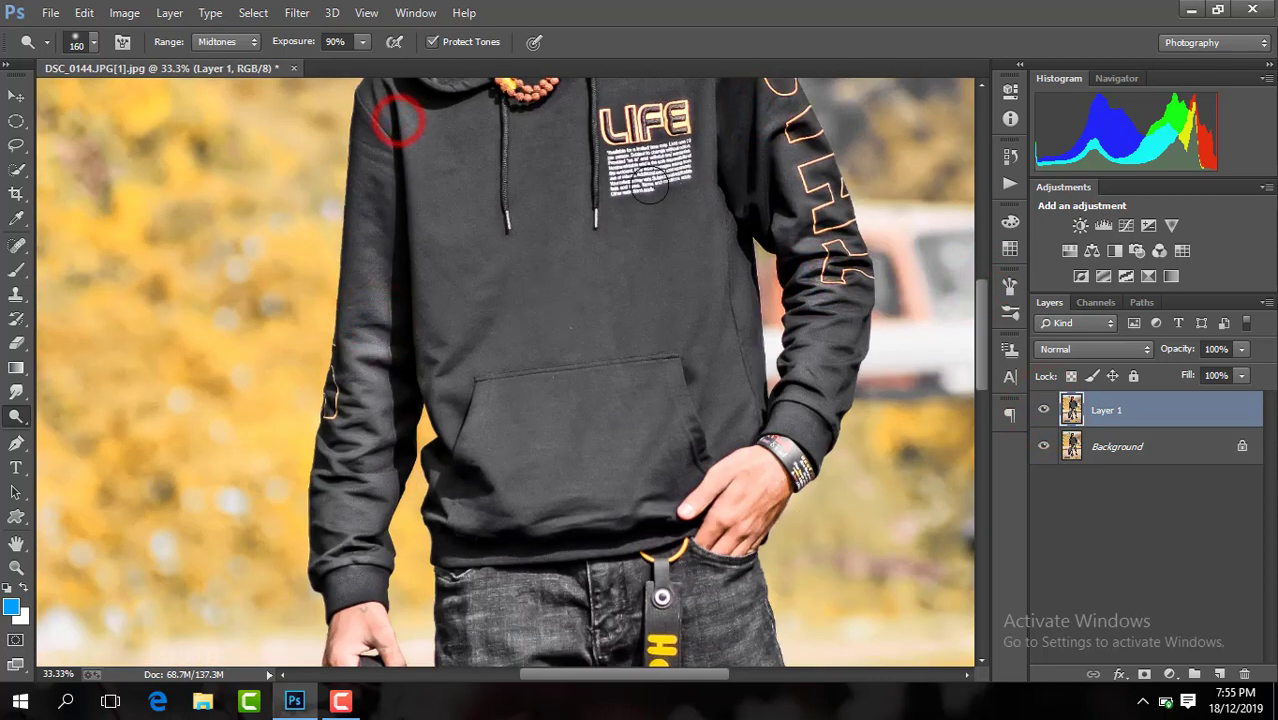
- Try dodging both sides of the hoodie front with a 244 px brush, and undo the strokes
key(ctrl+minus)
click(88, 45)
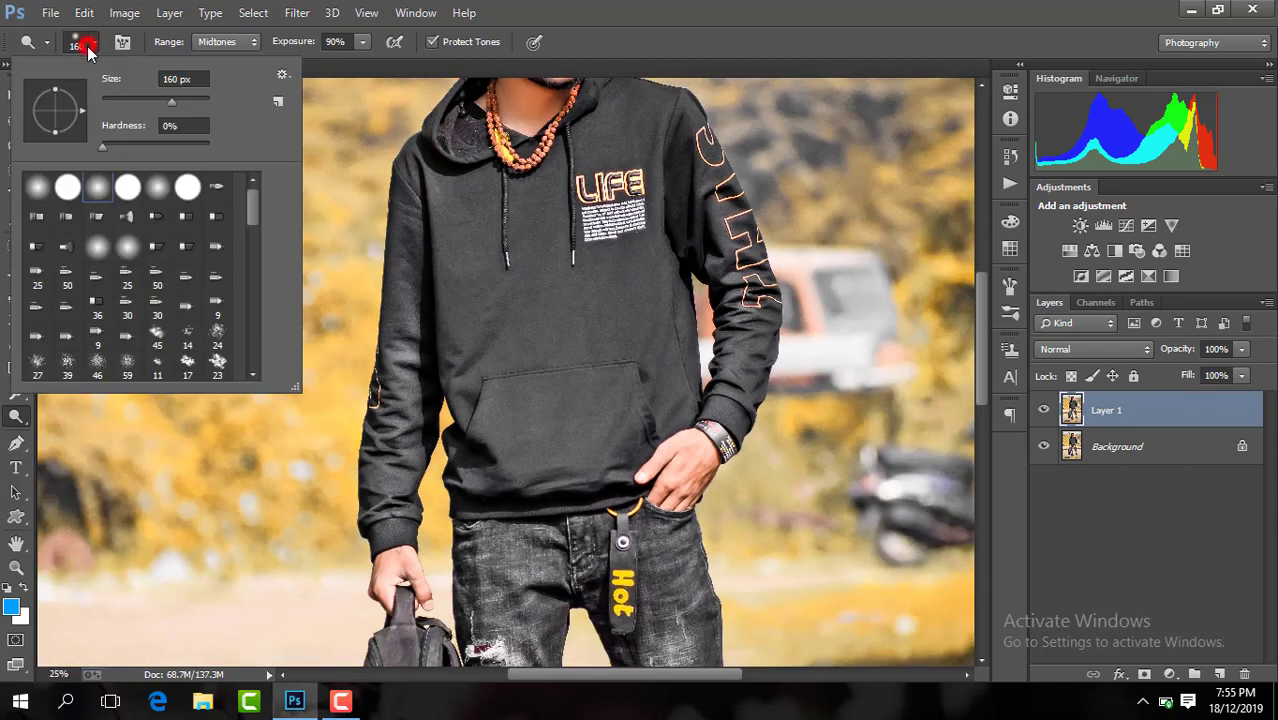
click(185, 102)
drag(642, 140, 596, 466)
drag(473, 175, 544, 497)
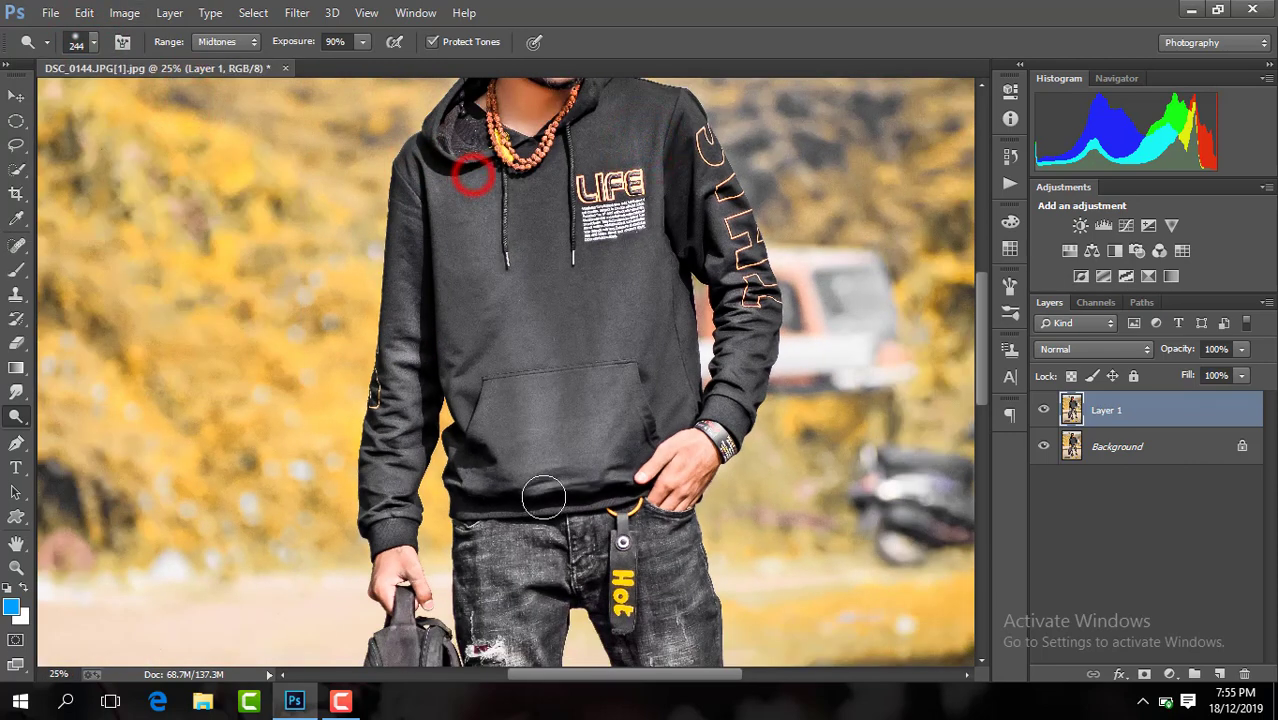
key(ctrl+z)
key(ctrl+z)
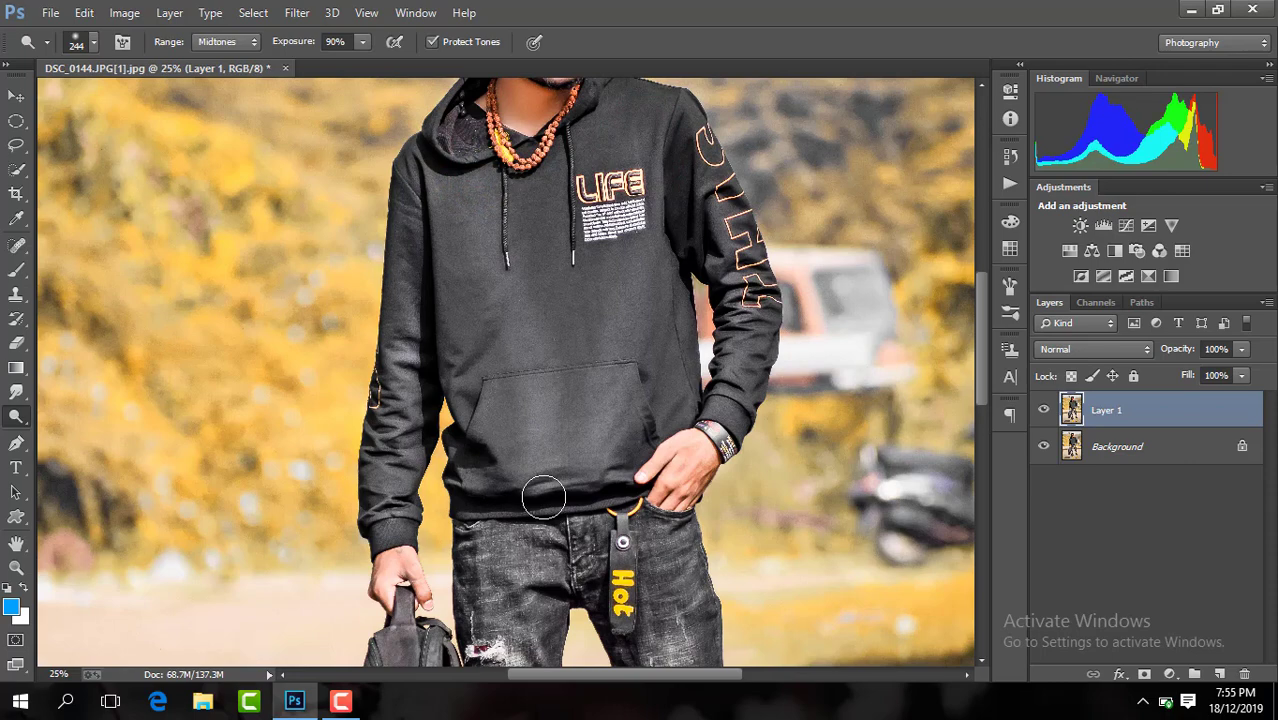
key(ctrl+alt+z)
key(ctrl+alt+z)
key(ctrl+minus)
key(ctrl+minus)
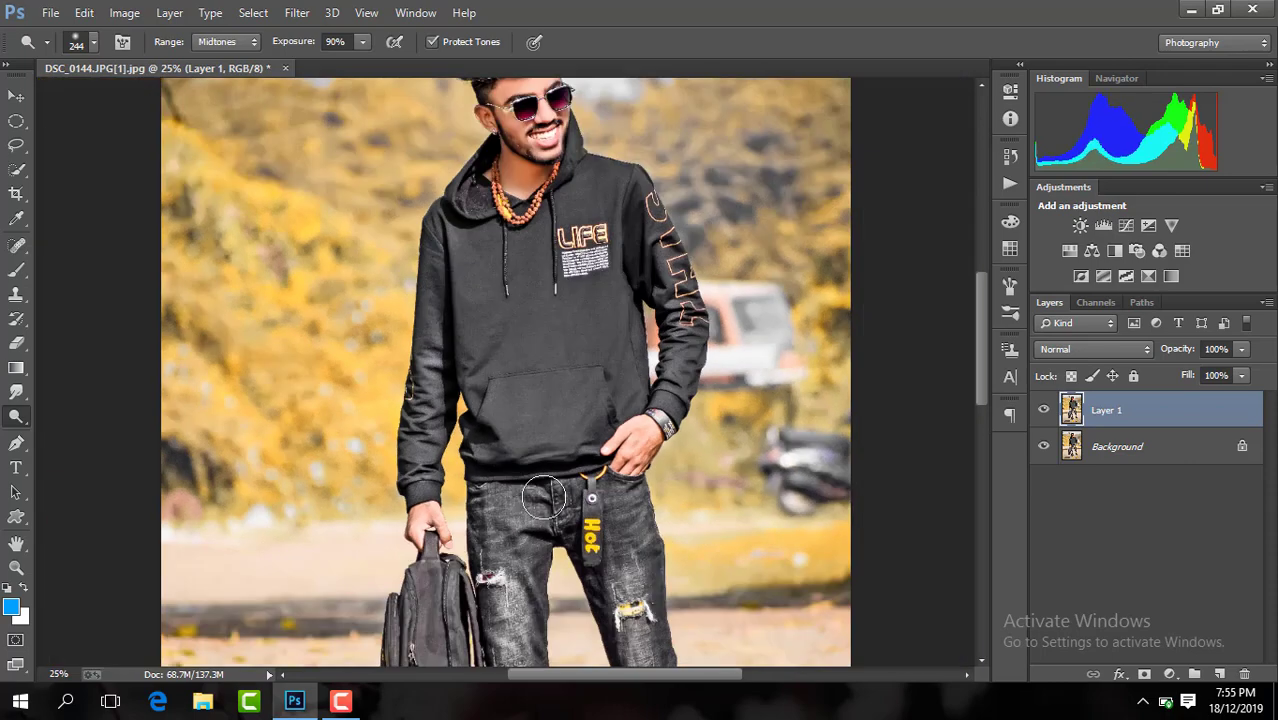
key(ctrl+minus)
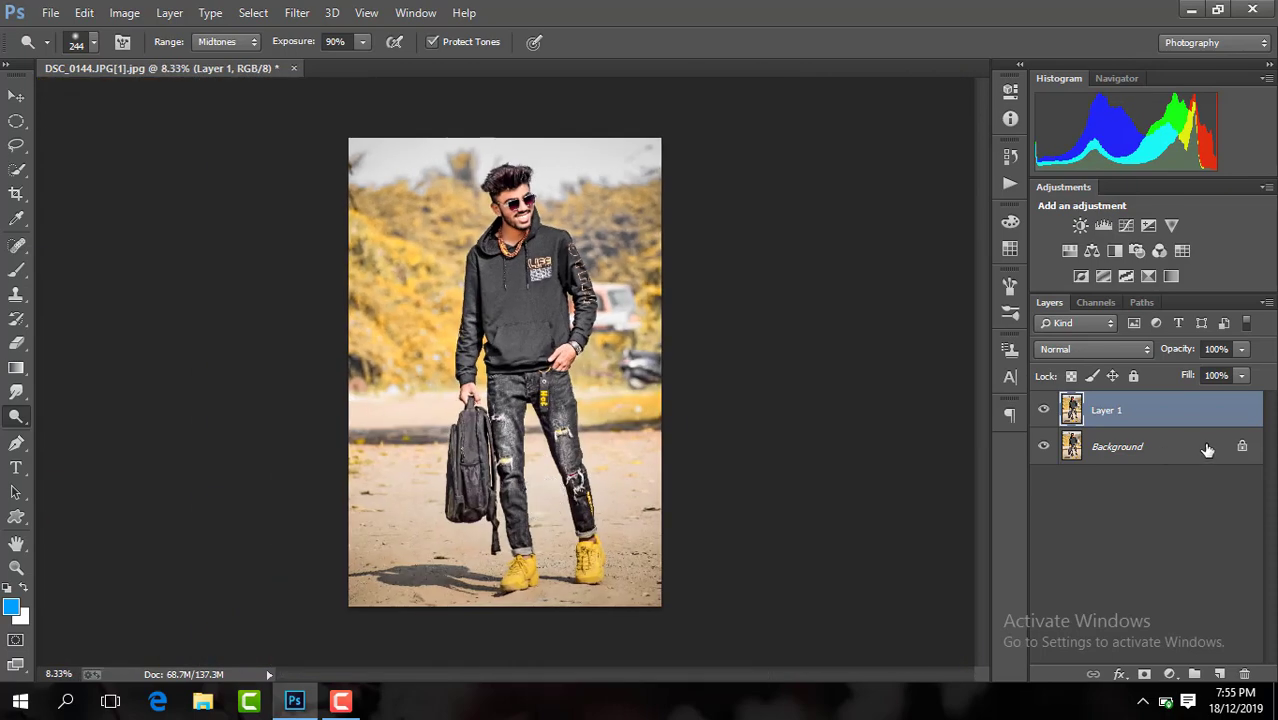
- Try dodging the hoodie front from chest to hem with a 472 px brush, and undo both strokes
key(ctrl+plus)
key(ctrl+plus)
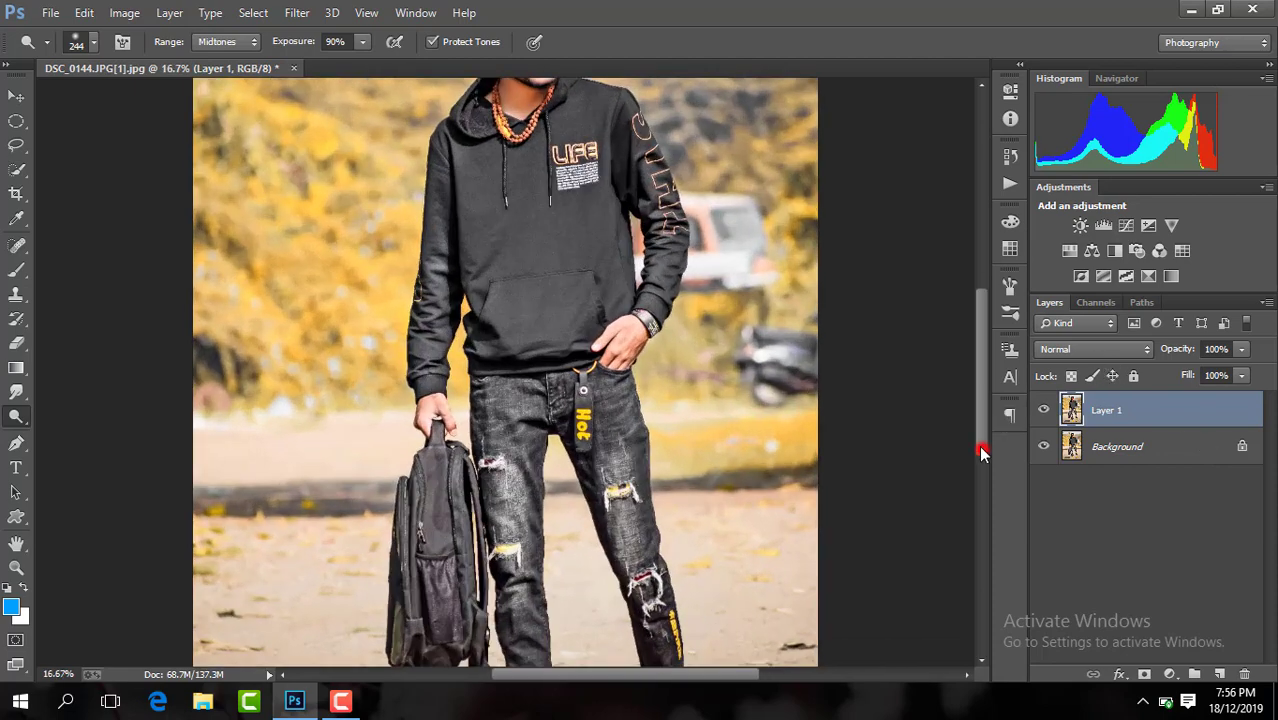
drag(981, 450, 978, 419)
key(ctrl+plus)
click(91, 42)
drag(199, 101, 540, 282)
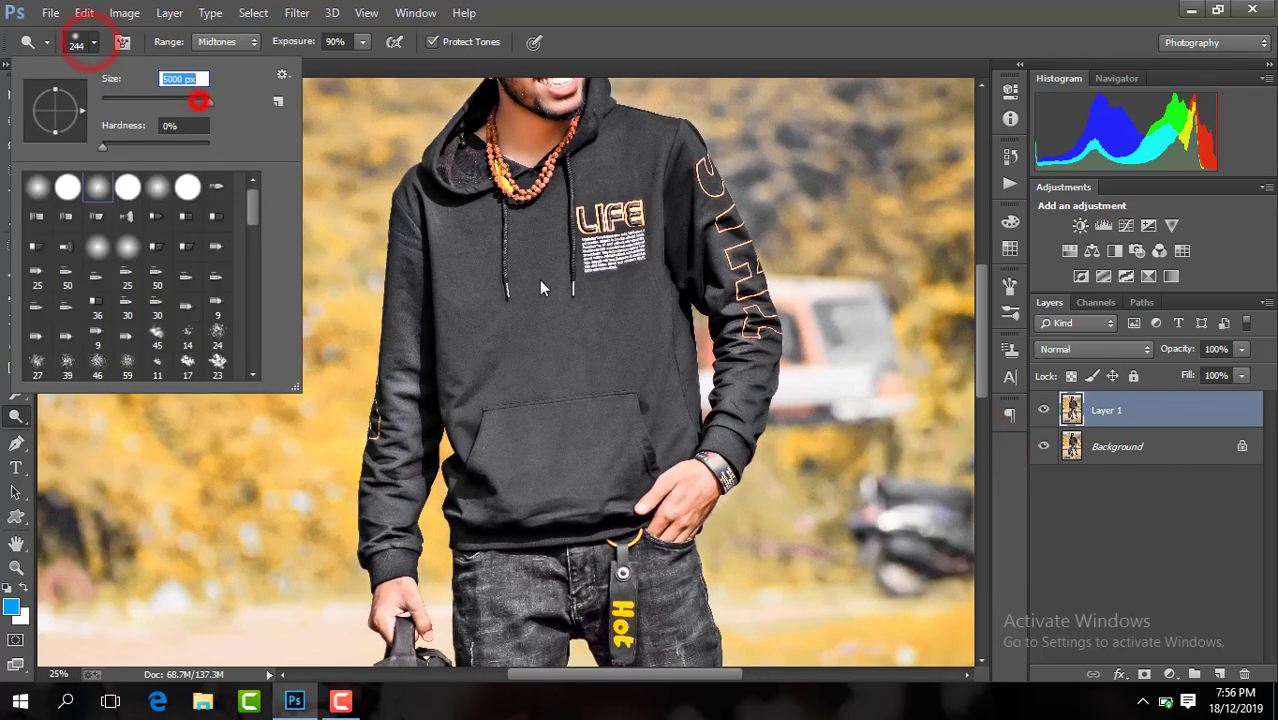
drag(620, 175, 573, 482)
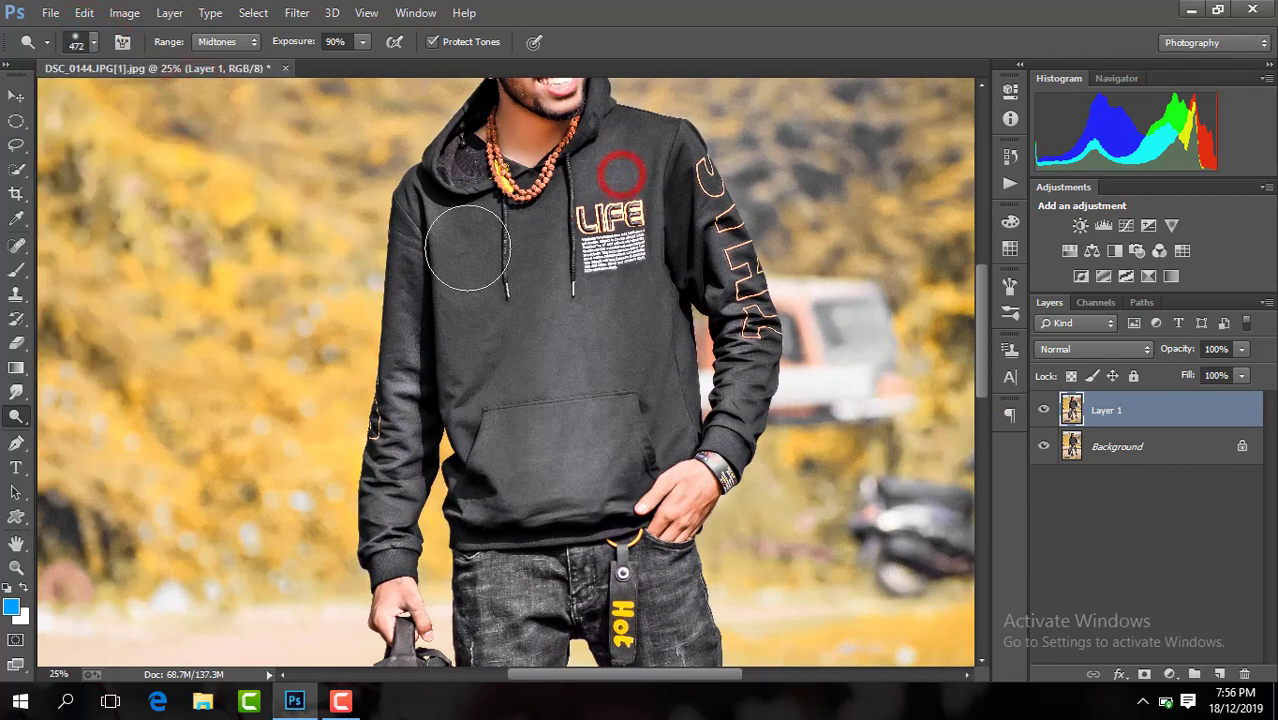
drag(460, 227, 520, 523)
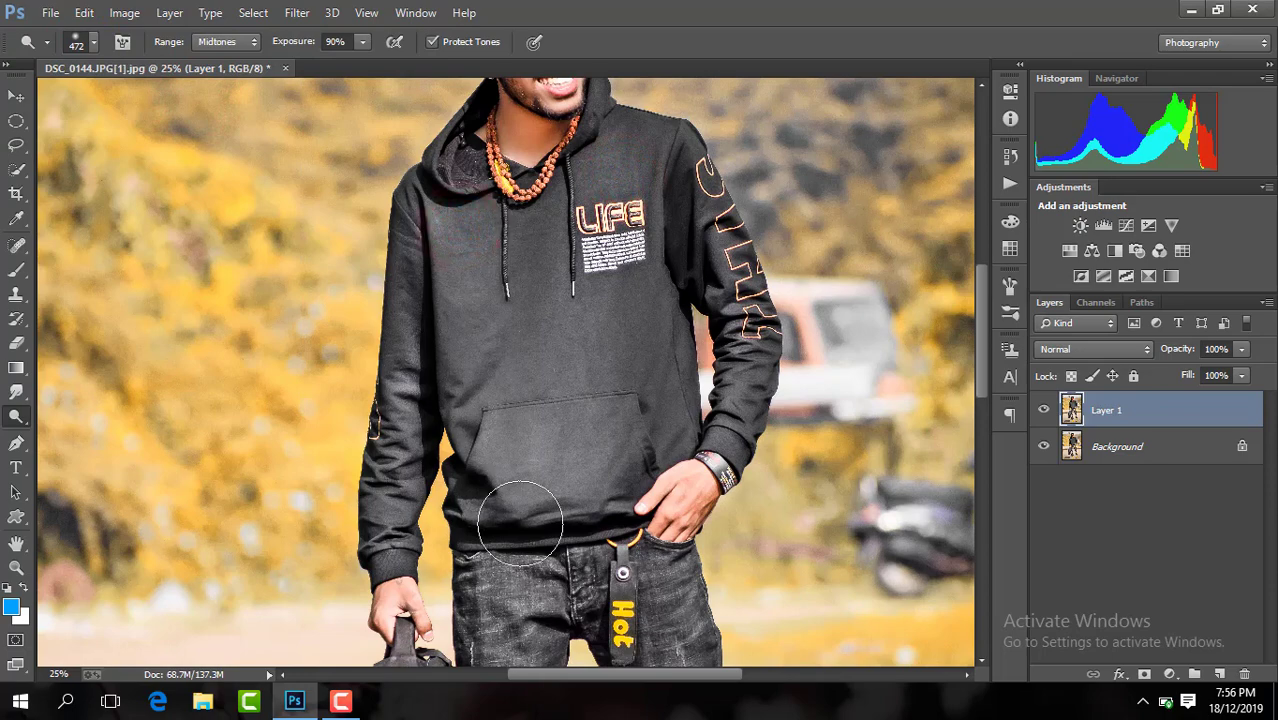
key(ctrl+alt+z)
key(ctrl+alt+z)
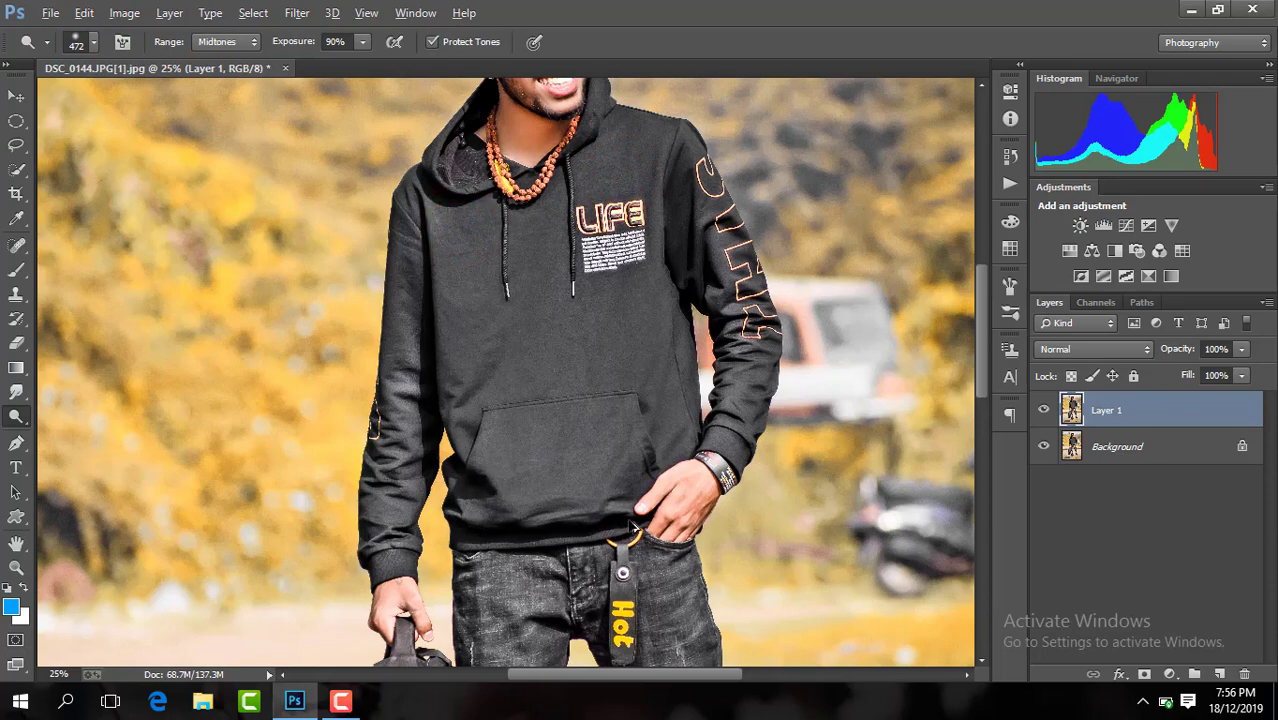
- Try merging the visible layers, and undo the merge
right_click(1202, 424)
click(925, 553)
key(ctrl+alt+z)
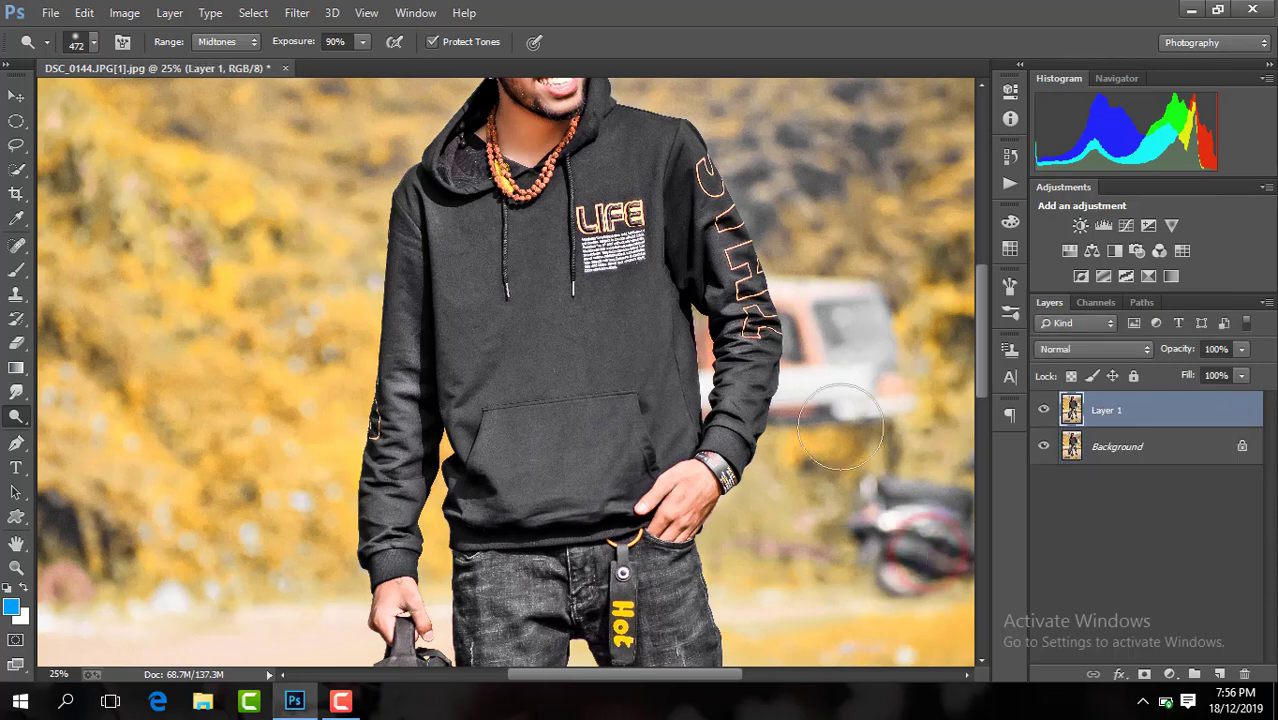
- Dodge the upper legs of the ripped jeans with a 177 px brush to bring out their highlights
drag(982, 335, 986, 423)
click(90, 42)
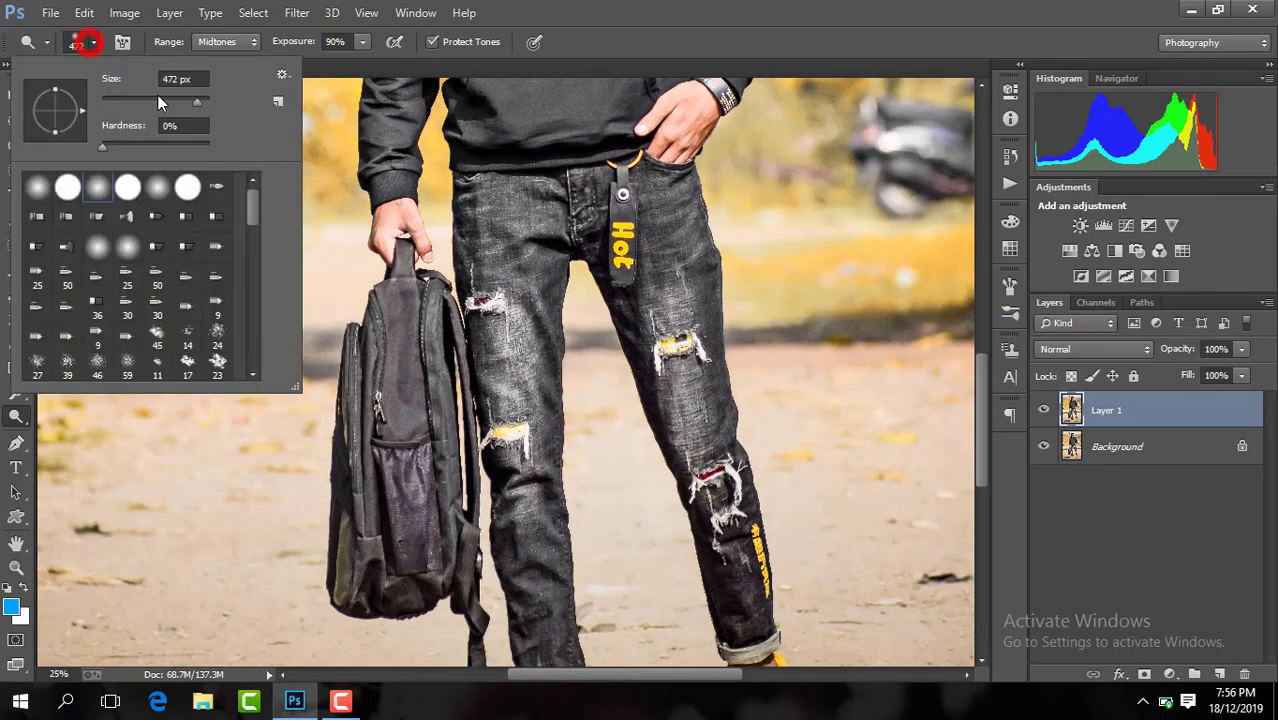
click(506, 203)
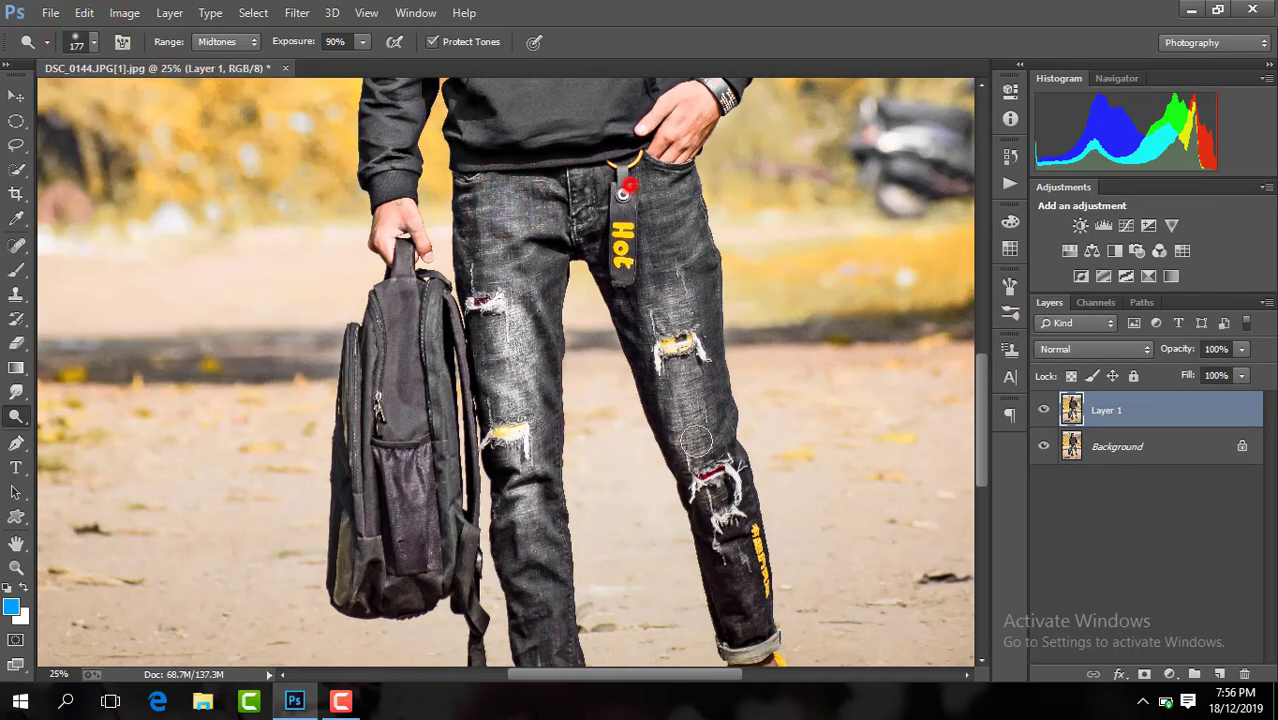
click(623, 190)
- Merge the visible layers and duplicate the merged image onto a new layer
drag(985, 410, 975, 298)
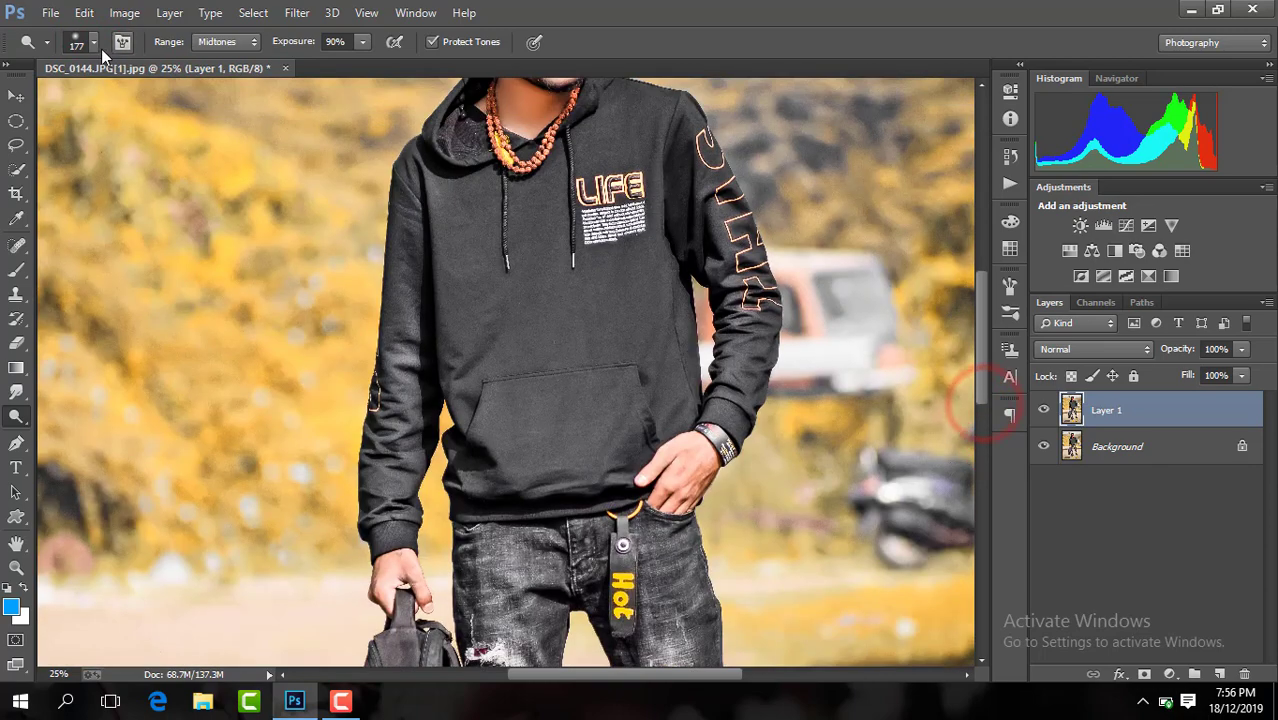
click(93, 47)
right_click(1149, 407)
click(852, 557)
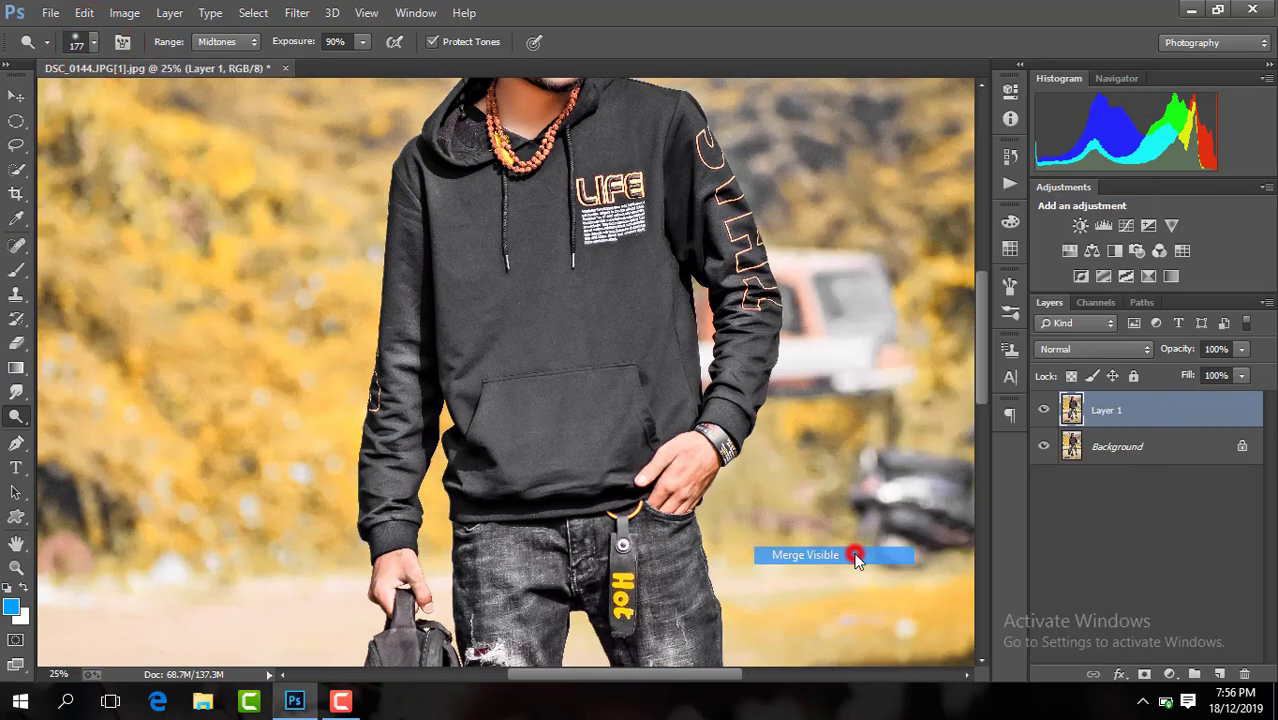
- Dodge the hoodie front with a 384 px brush and lower the top layer's opacity to 74%
click(89, 47)
click(192, 100)
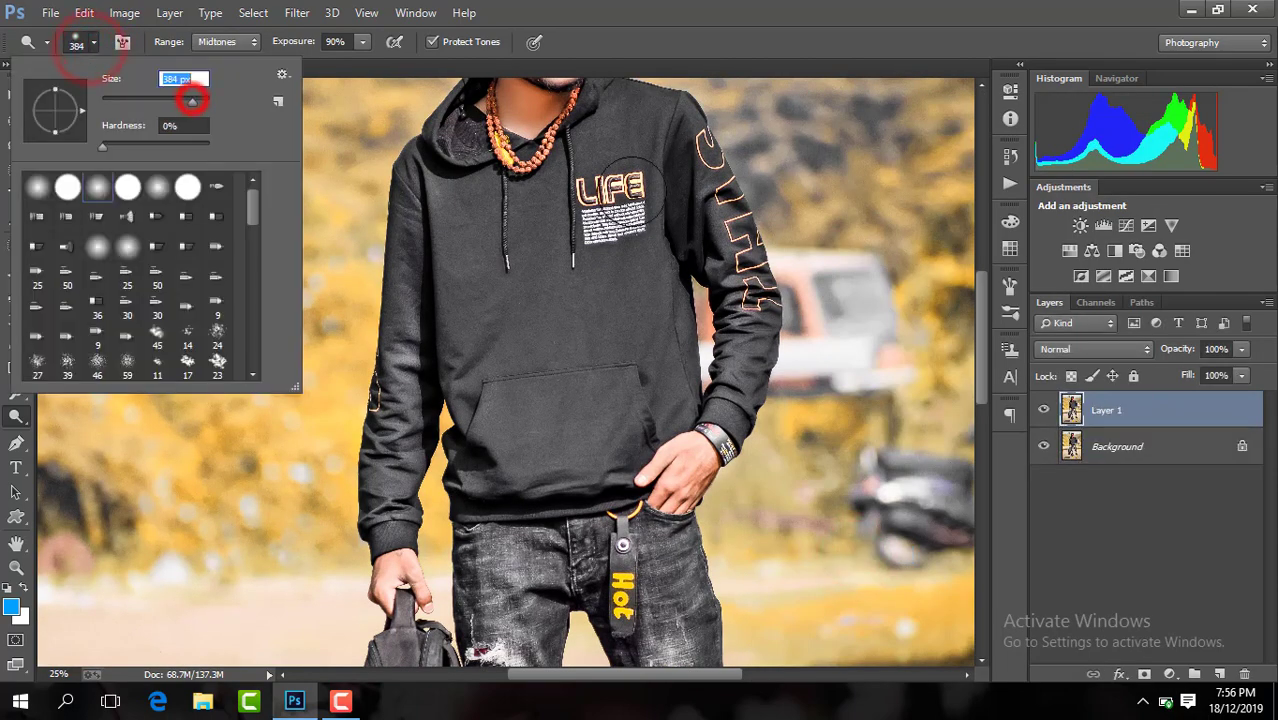
click(637, 155)
click(1241, 349)
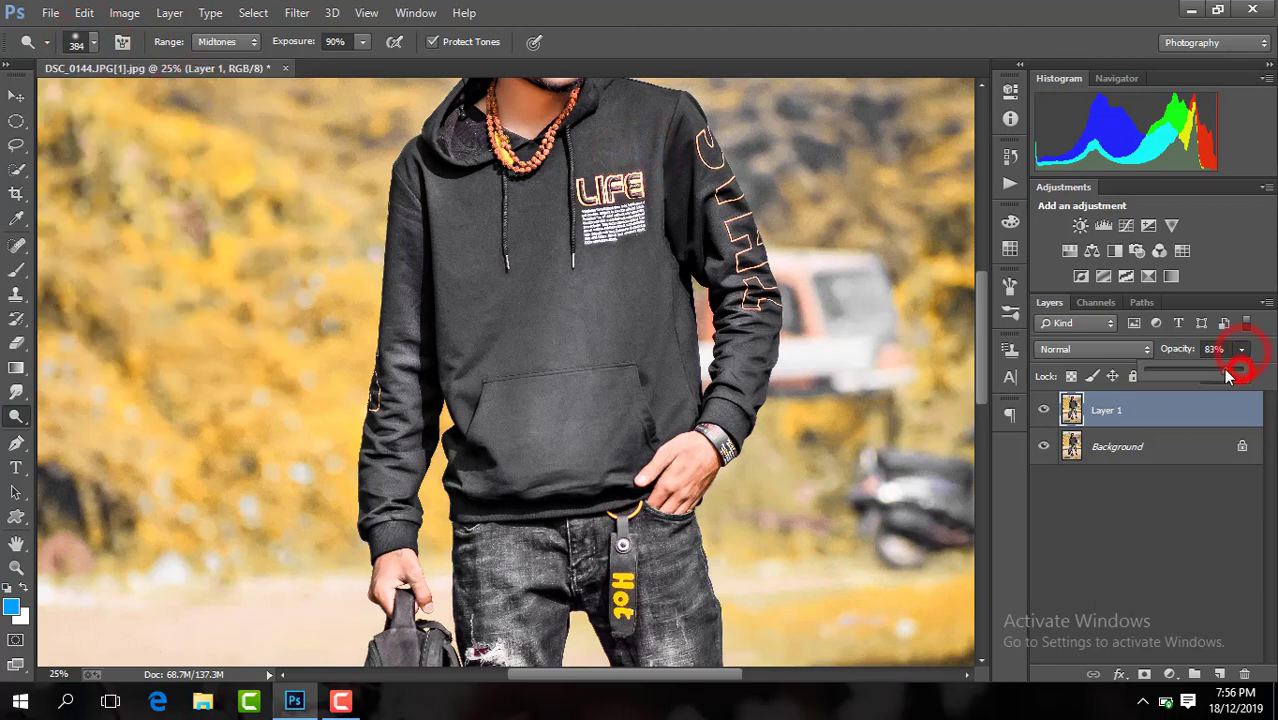
click(499, 210)
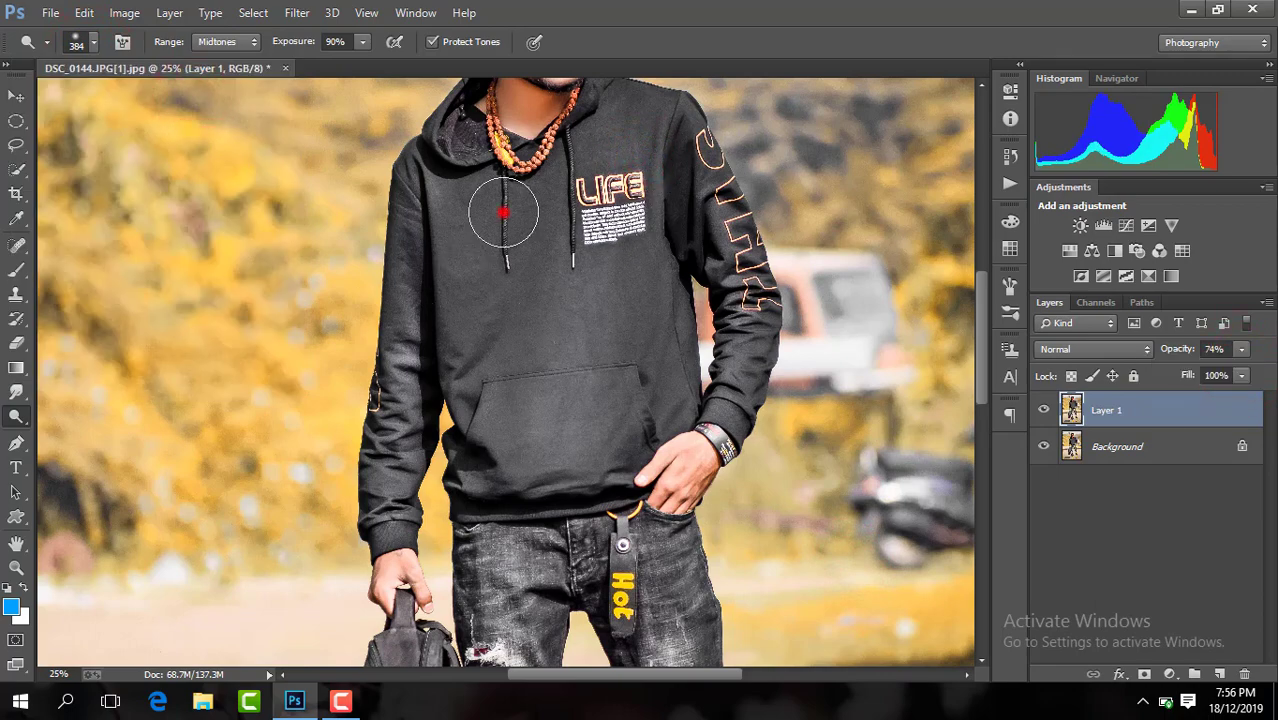
- Merge the softened dodge layer into the background and duplicate the result as a fresh working layer
key(ctrl+minus)
key(ctrl+minus)
key(ctrl+minus)
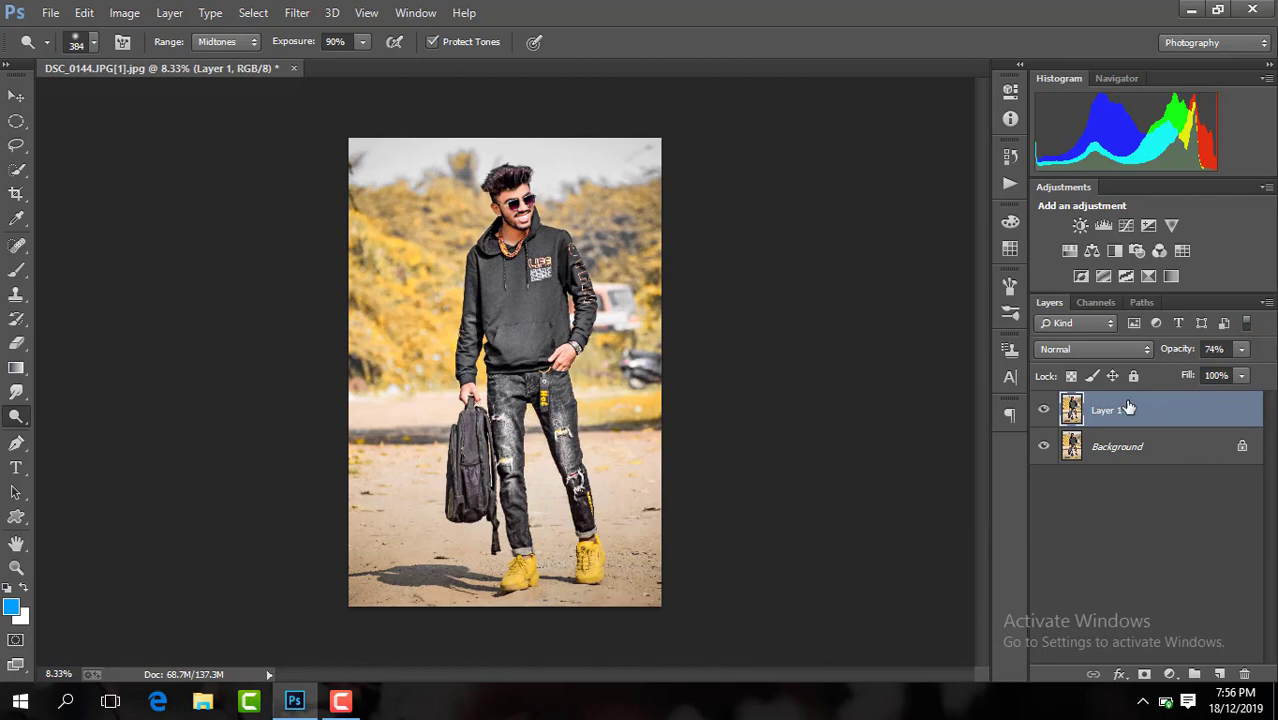
right_click(1128, 408)
click(820, 569)
key(ctrl+j)
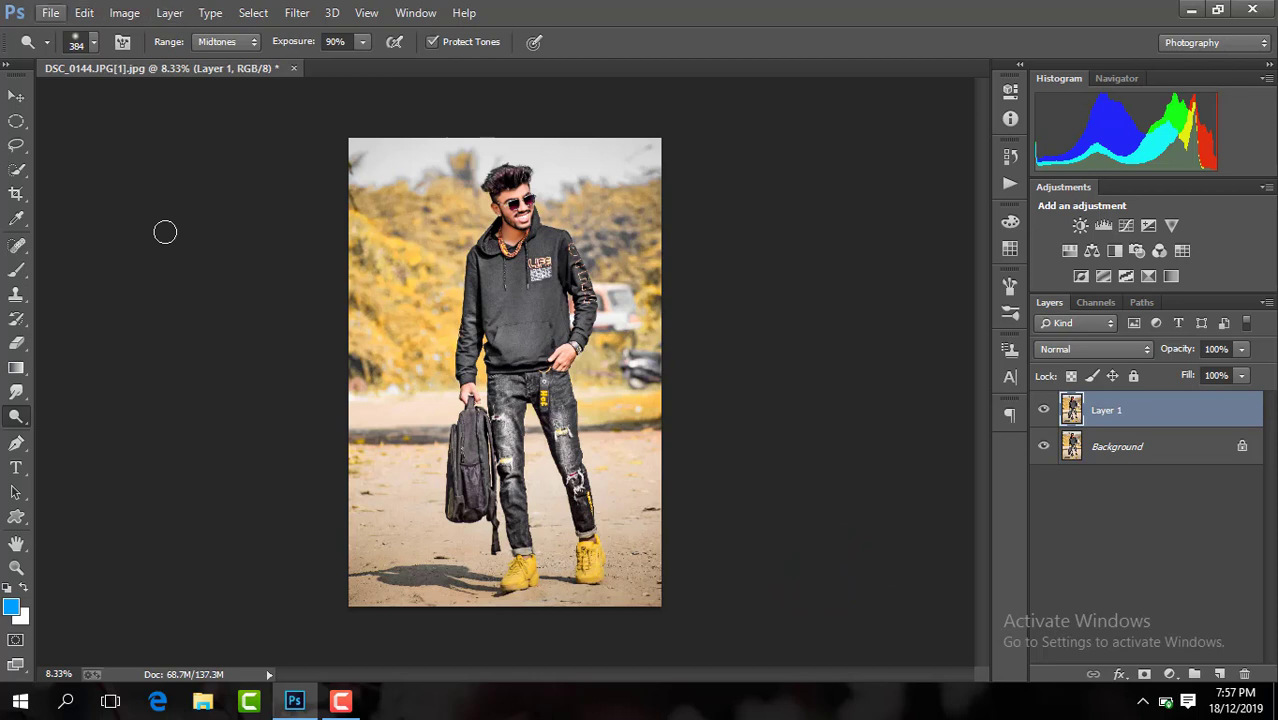
- Open the file commands for the retouched portrait
key(alt+f)
key(Down)
key(Down)
key(Down)
key(Up)
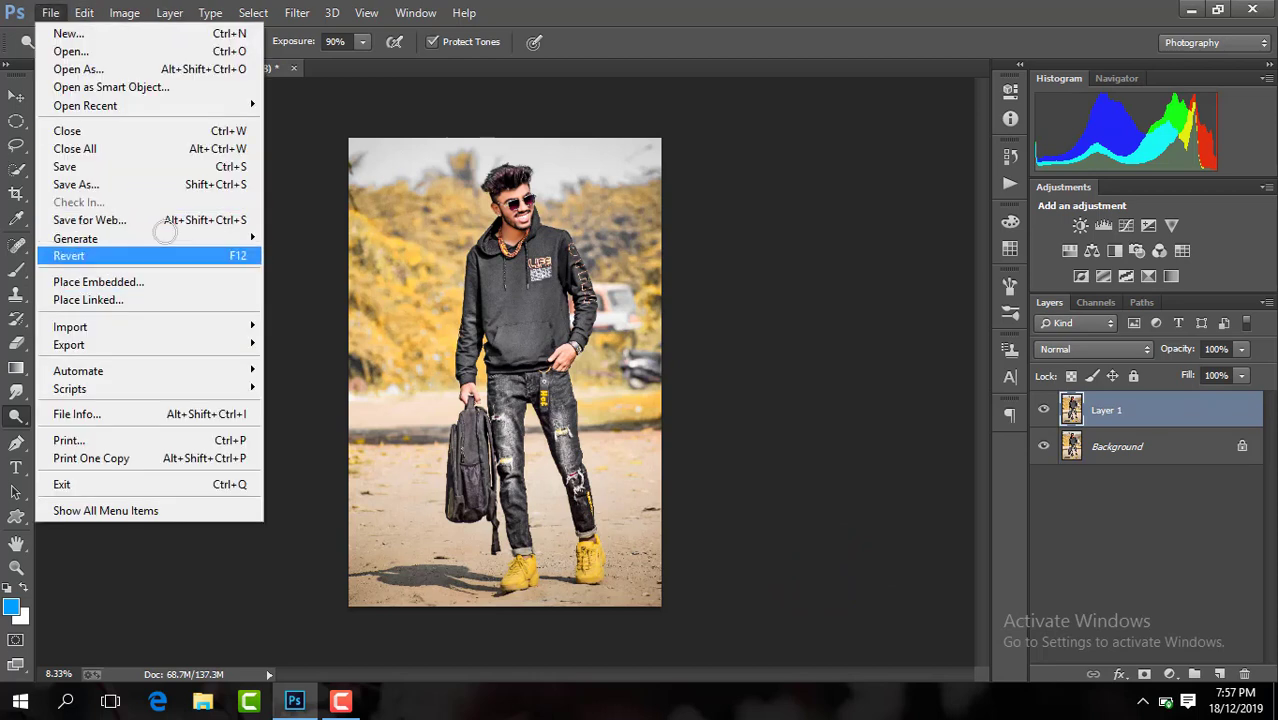